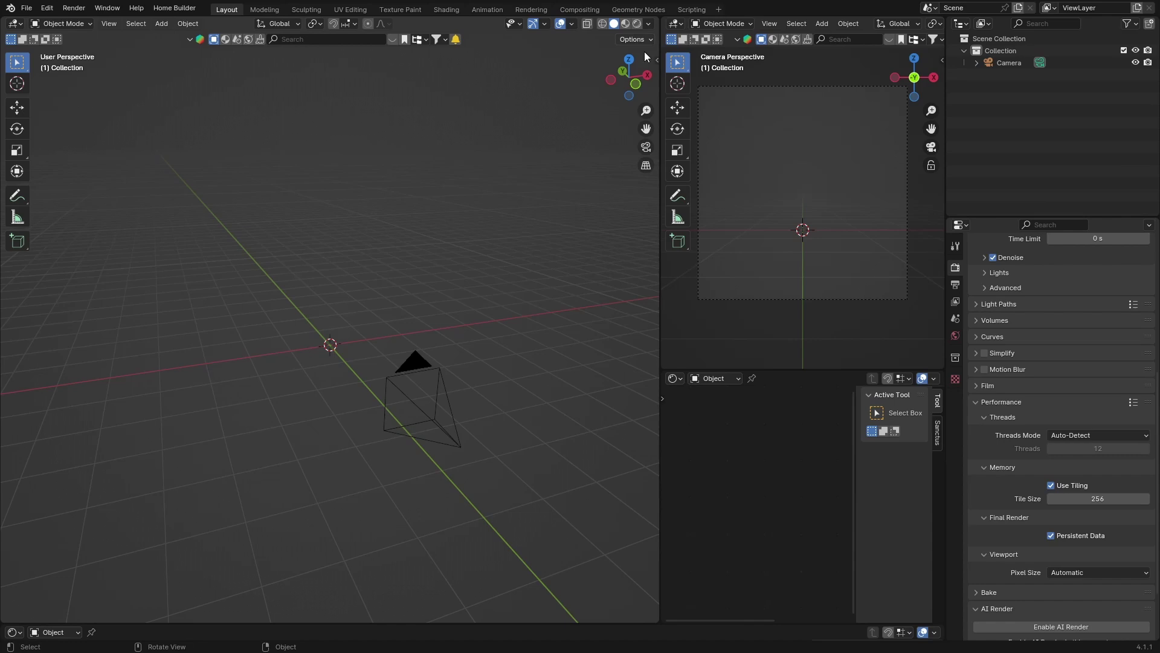
Look up the Tri-lighting add-on in the Preferences add-on list by searching 'tri'
scroll(271, 315, up, 2)
scroll(270, 315, up, 1)
scroll(271, 315, down, 6)
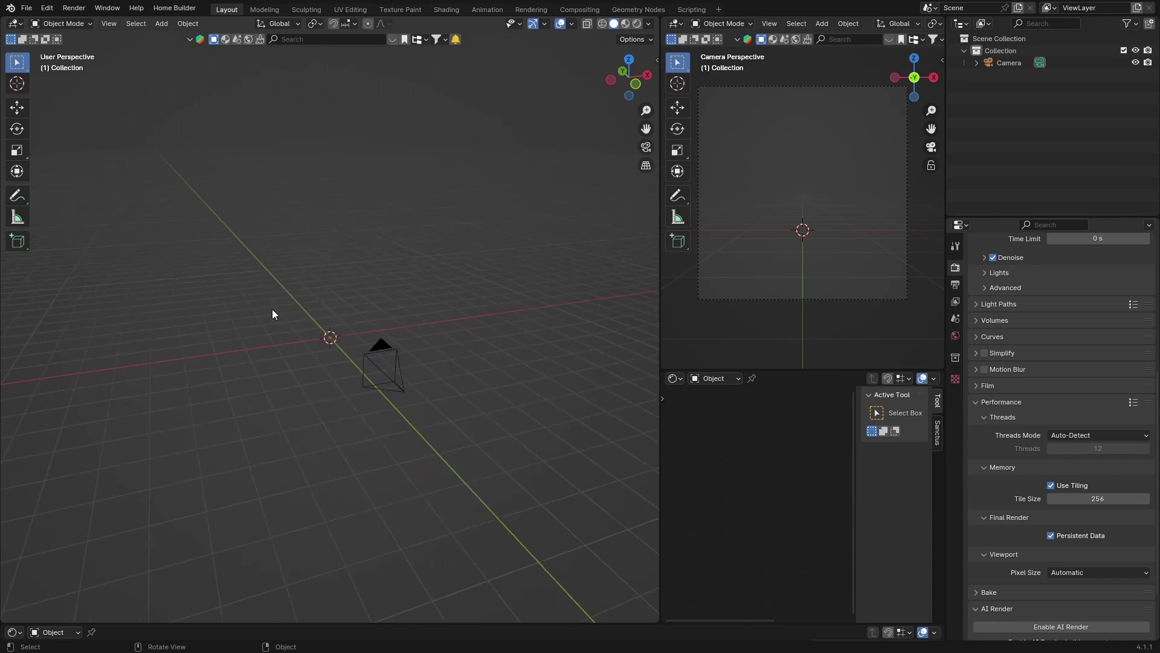
click(48, 8)
click(89, 164)
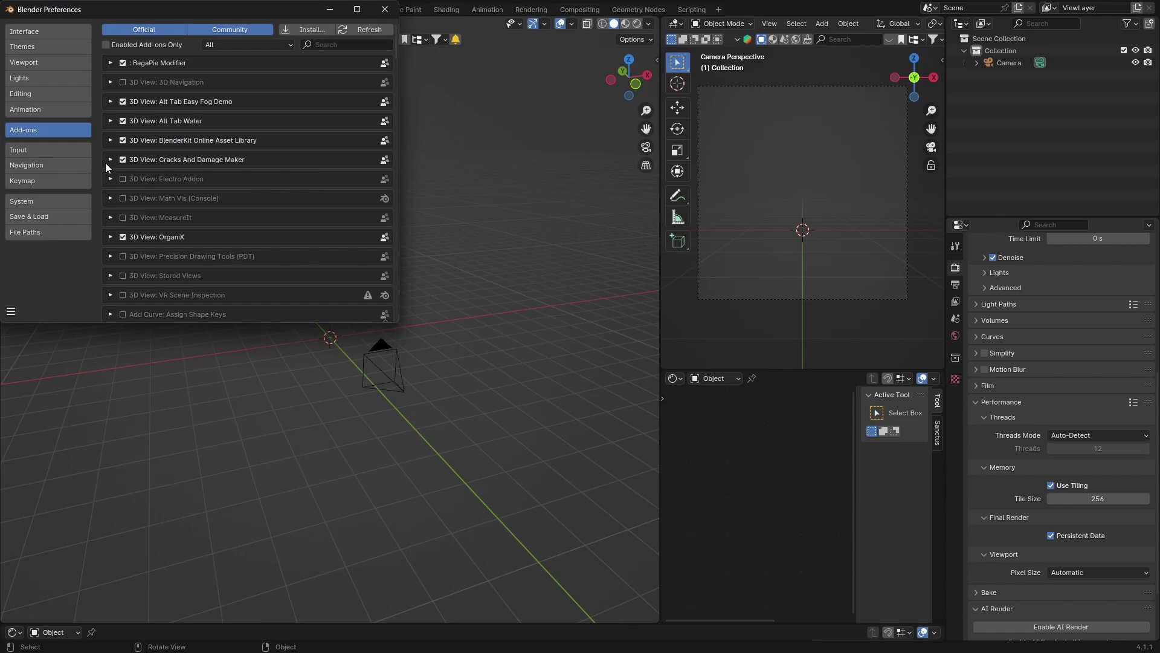
click(320, 45)
text(tri)
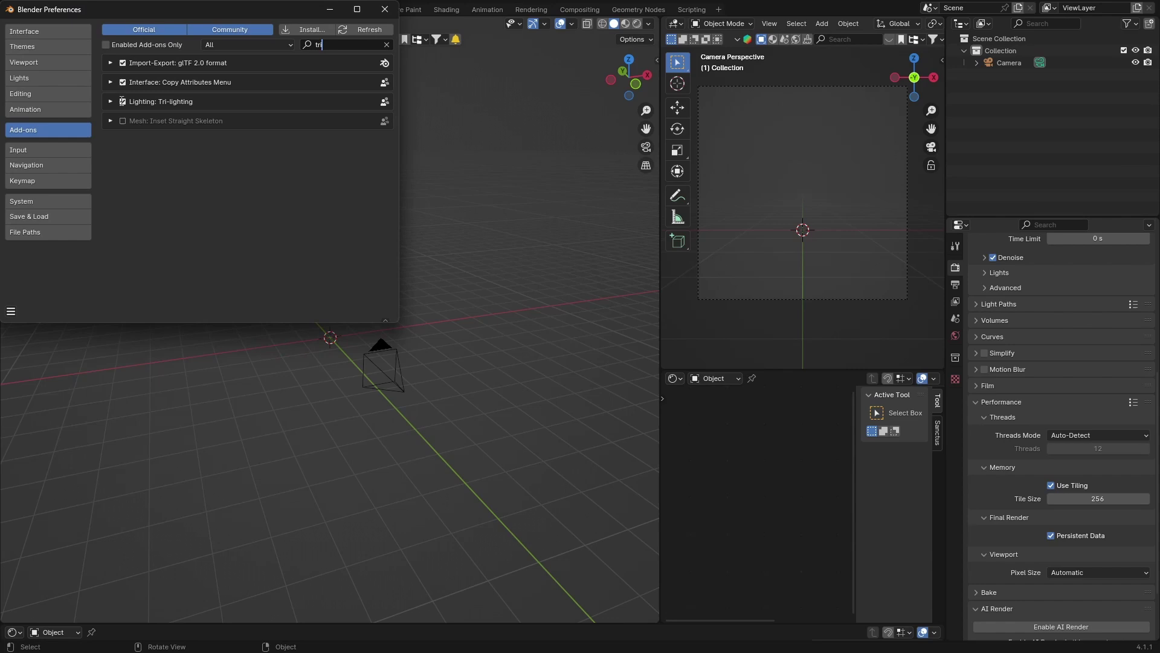
click(110, 101)
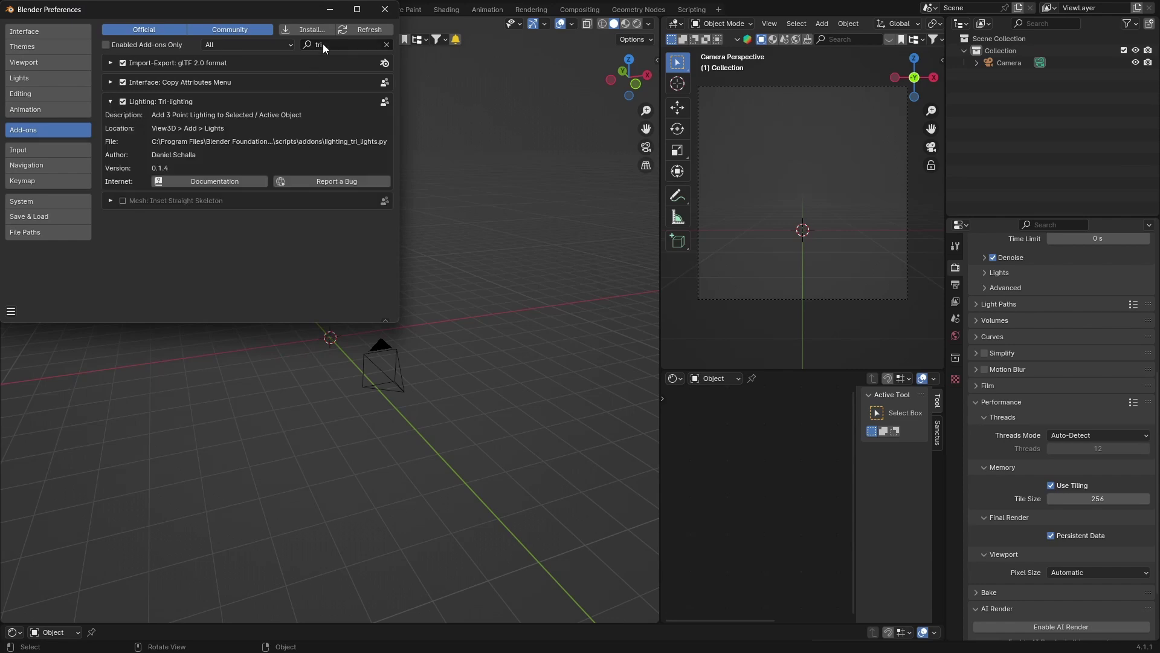
click(384, 9)
Add a mesh plane and scale it up to form a large floor
scroll(250, 337, up, 5)
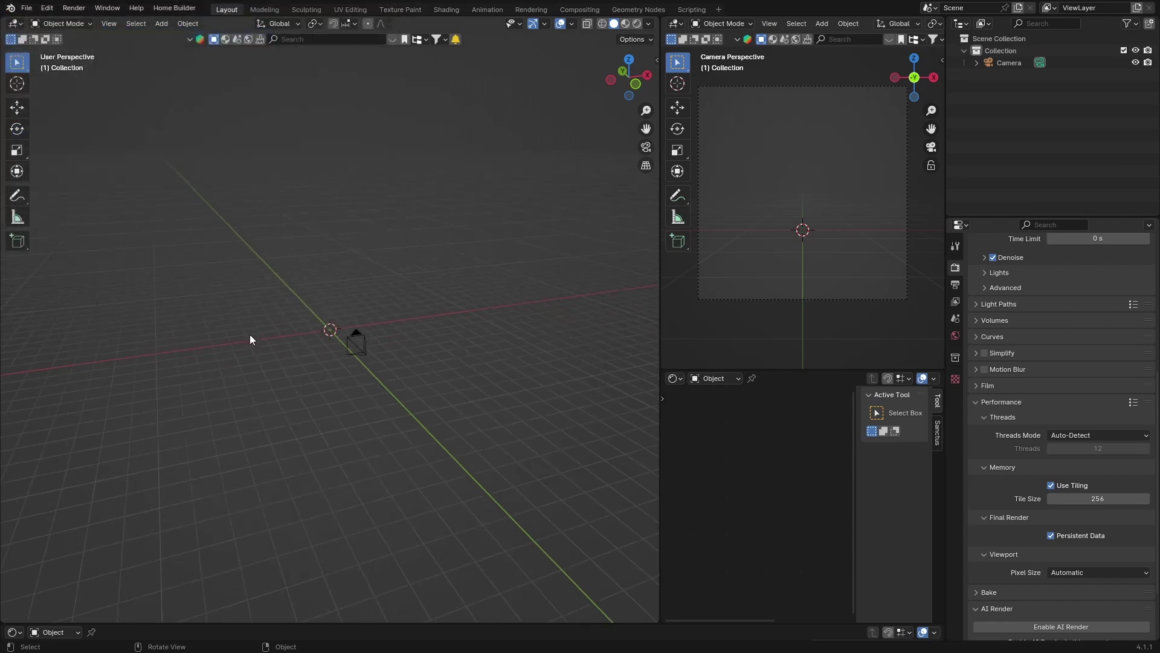
scroll(250, 338, up, 1)
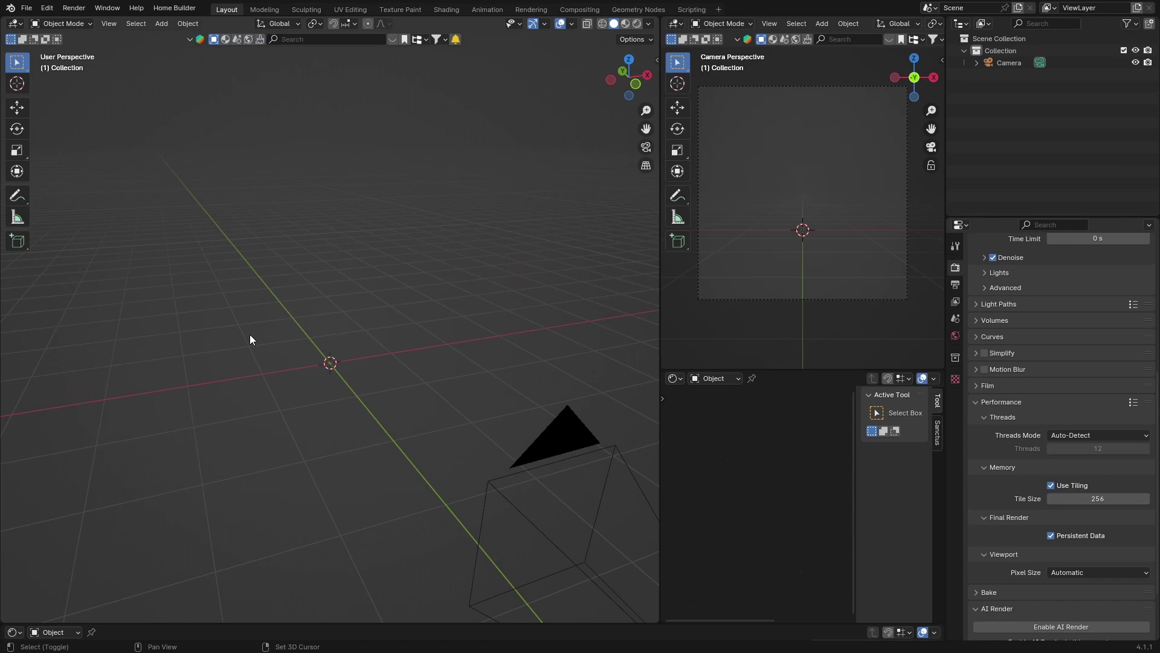
key(shift+a)
mouse_move(220, 367)
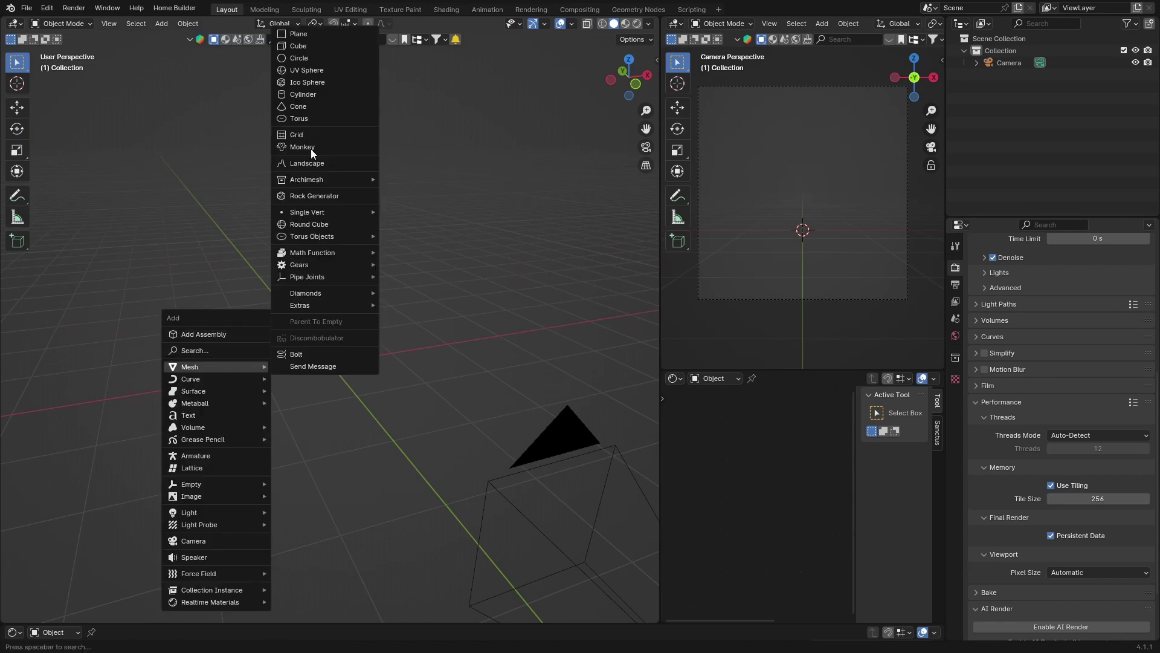
click(307, 33)
key(s)
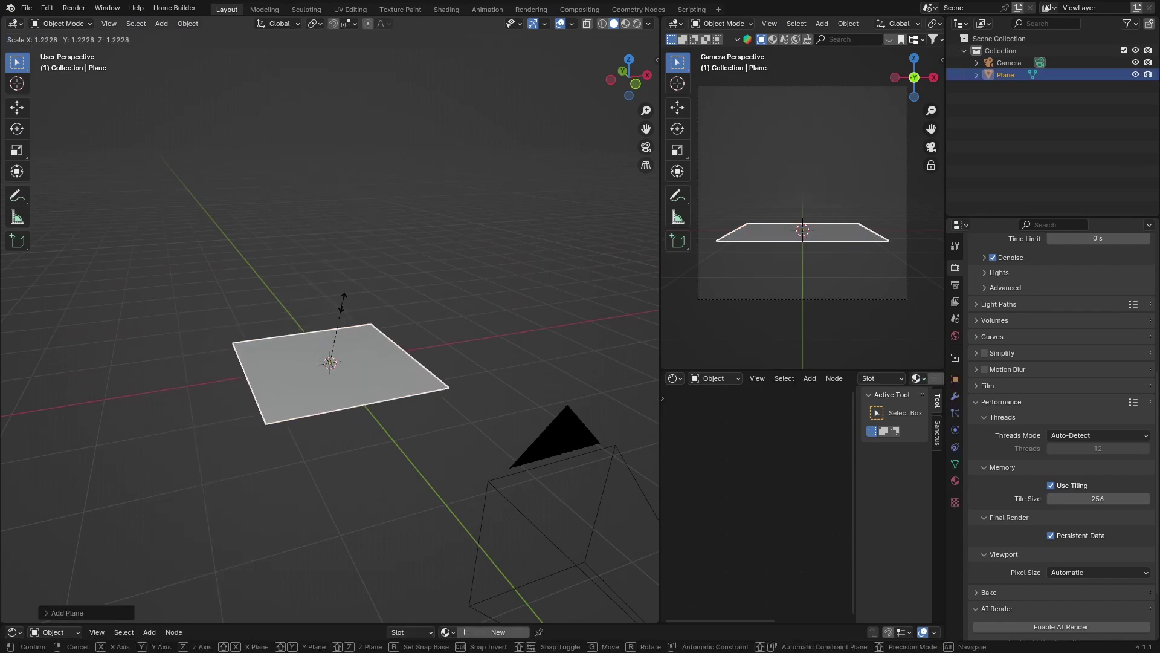
click(501, 265)
middle_drag(501, 264, 413, 258)
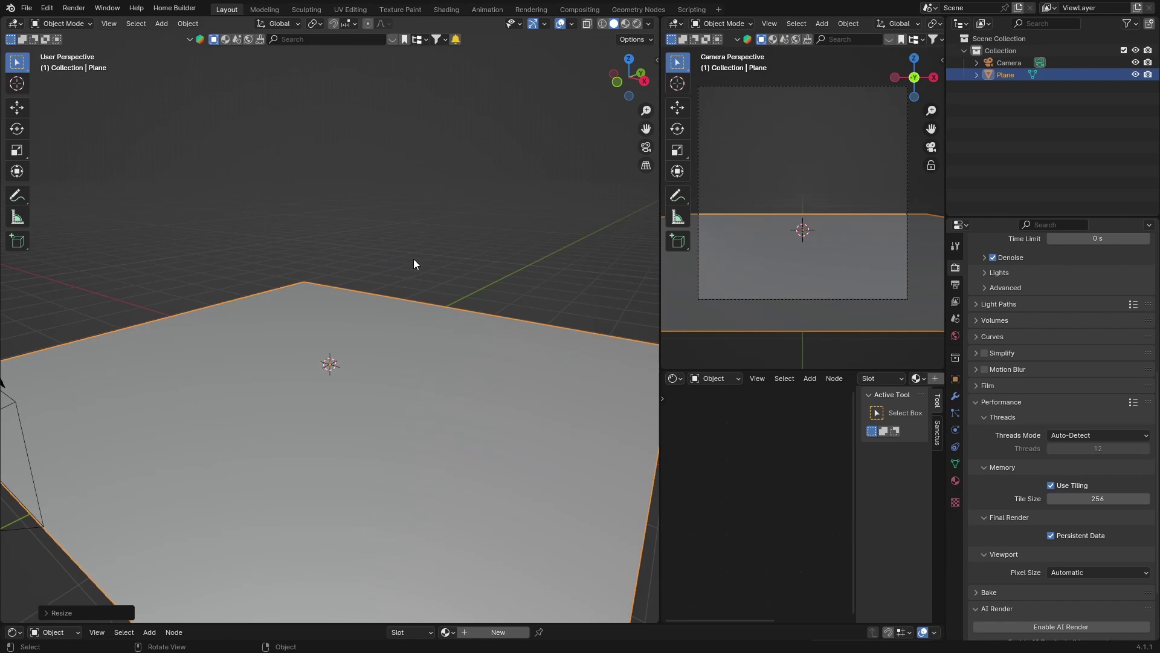
Extrude the plane's far edge straight up along Z into a backdrop wall
key(Tab)
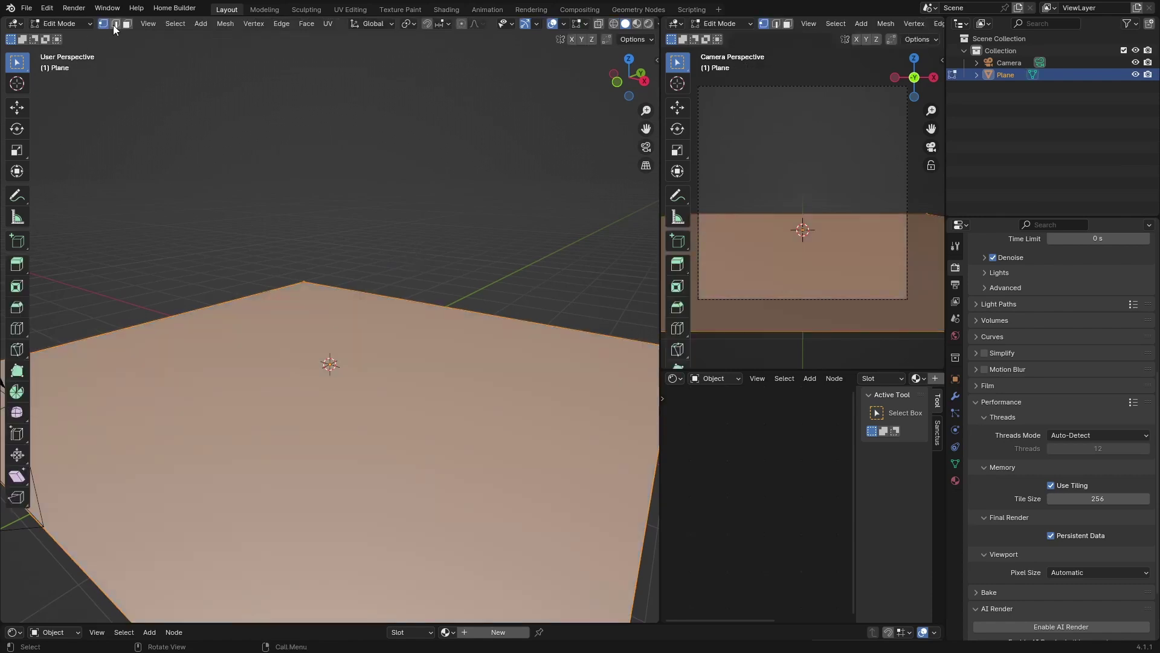
click(115, 24)
click(445, 306)
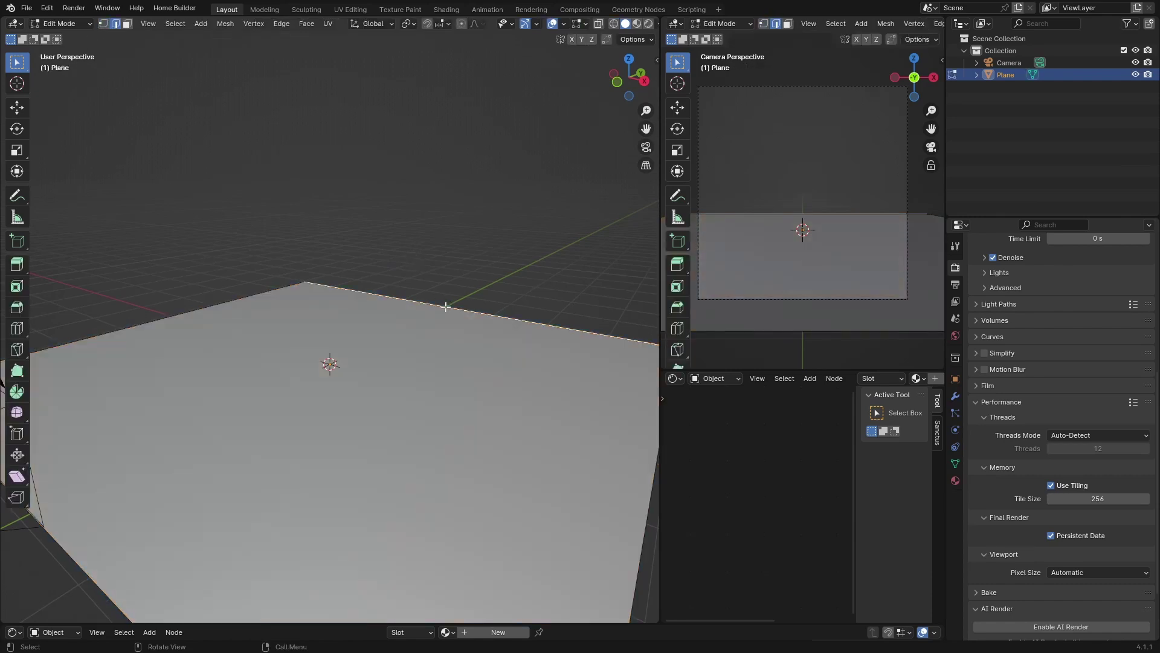
key(g)
key(z)
click(430, 84)
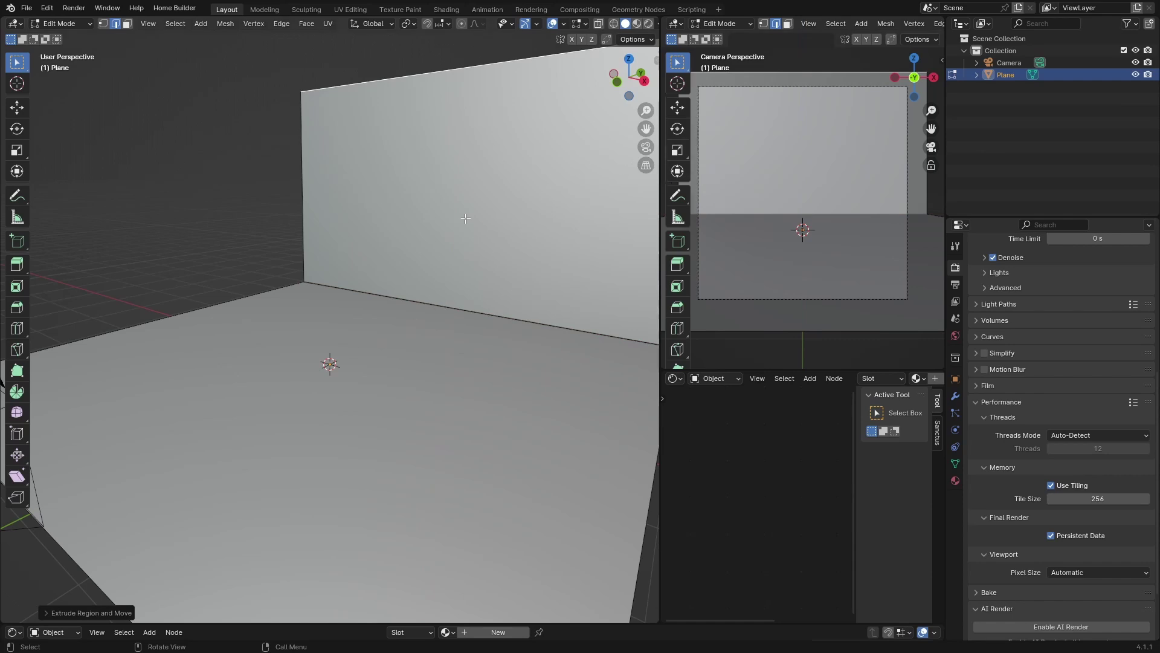
key(Tab)
Add a Suzanne monkey head and raise it vertically above the floor
middle_drag(383, 342, 437, 327)
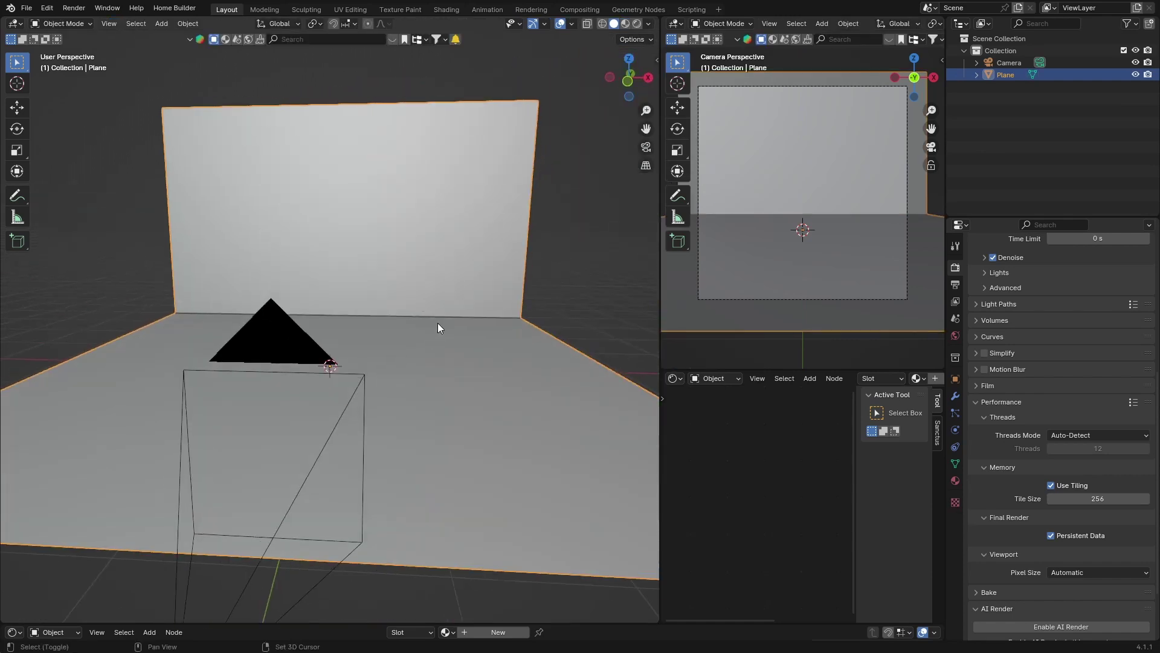
key(shift+a)
mouse_move(400, 326)
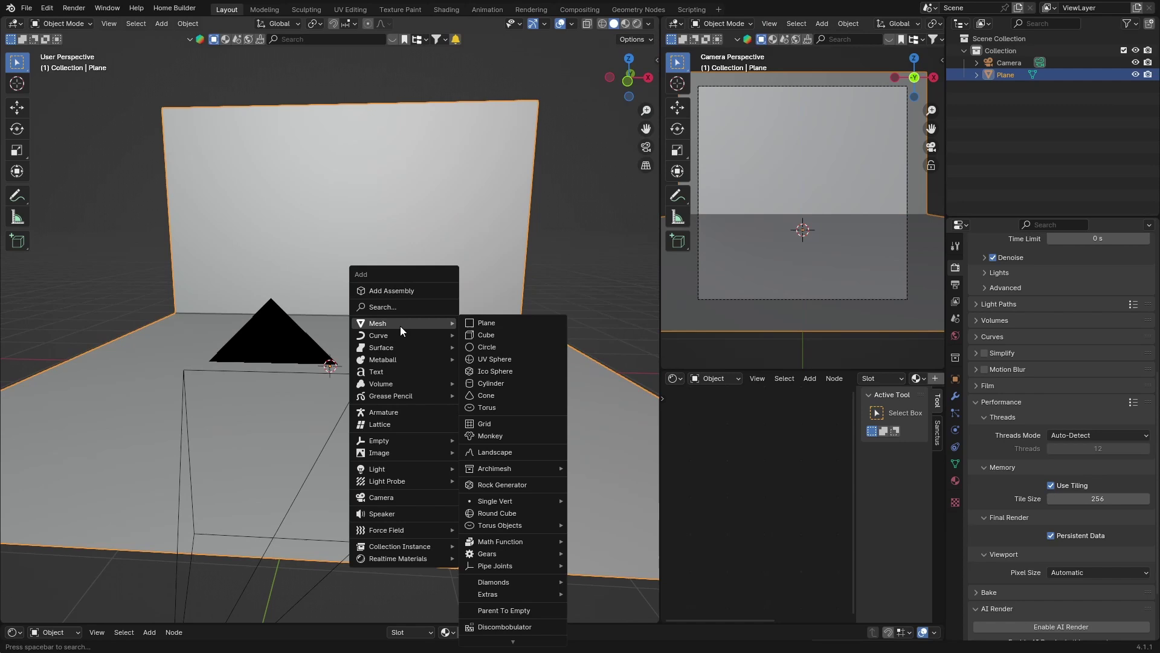
click(495, 435)
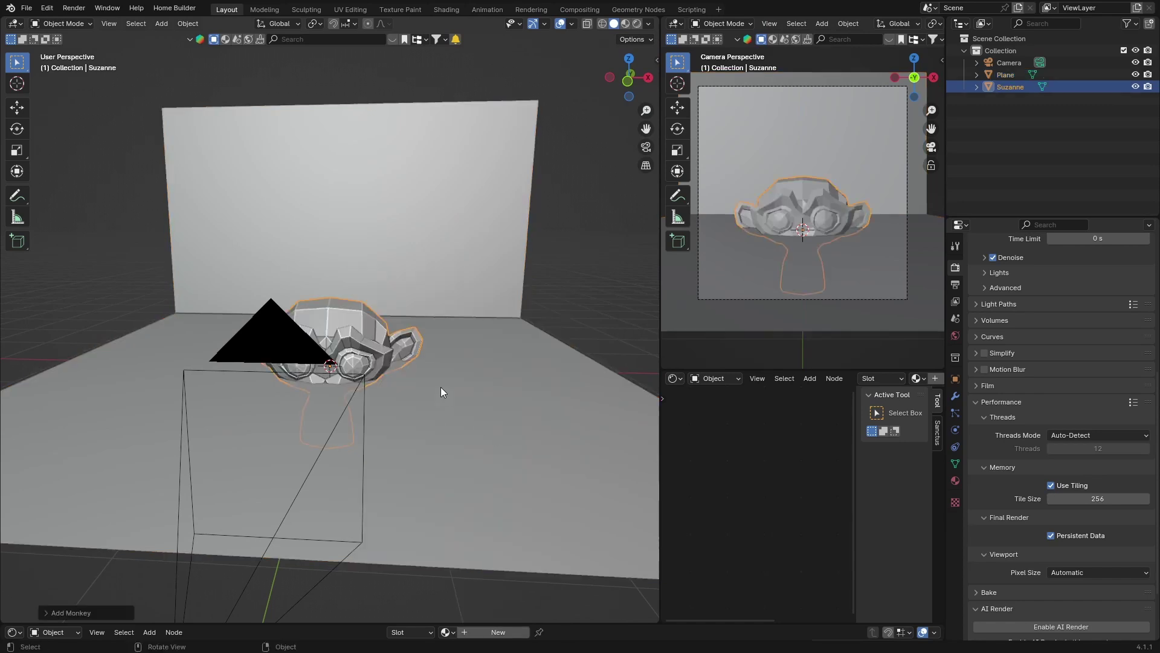
click(648, 77)
key(g)
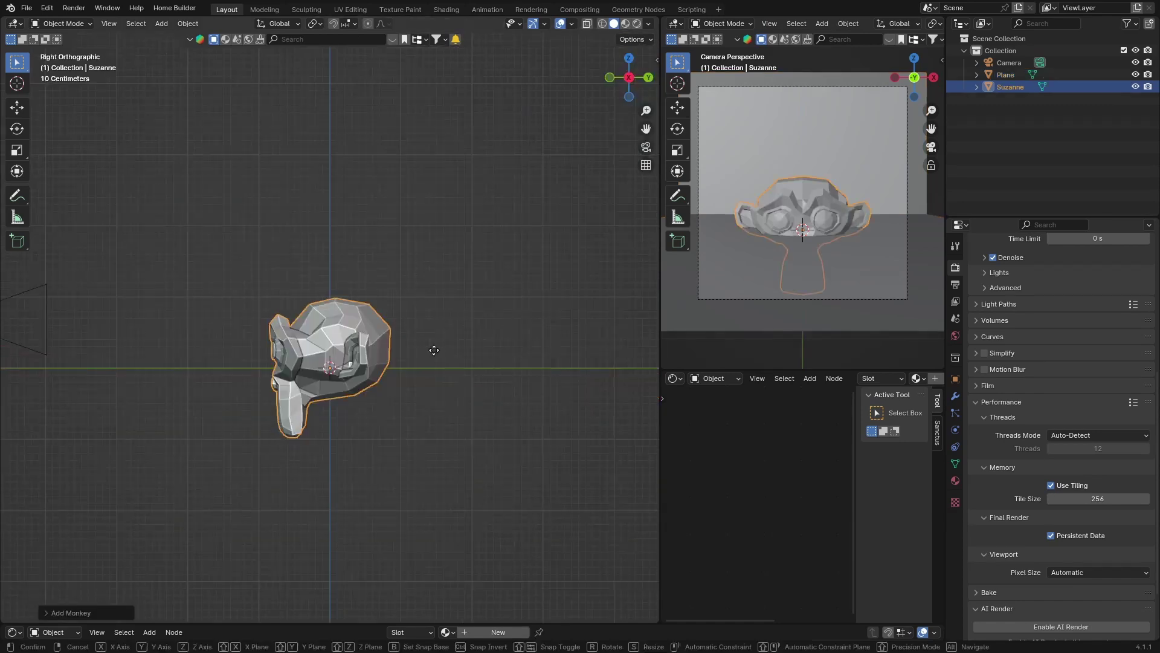
key(z)
click(438, 266)
Scale Suzanne down to a smaller size
middle_drag(438, 267, 404, 346)
key(s)
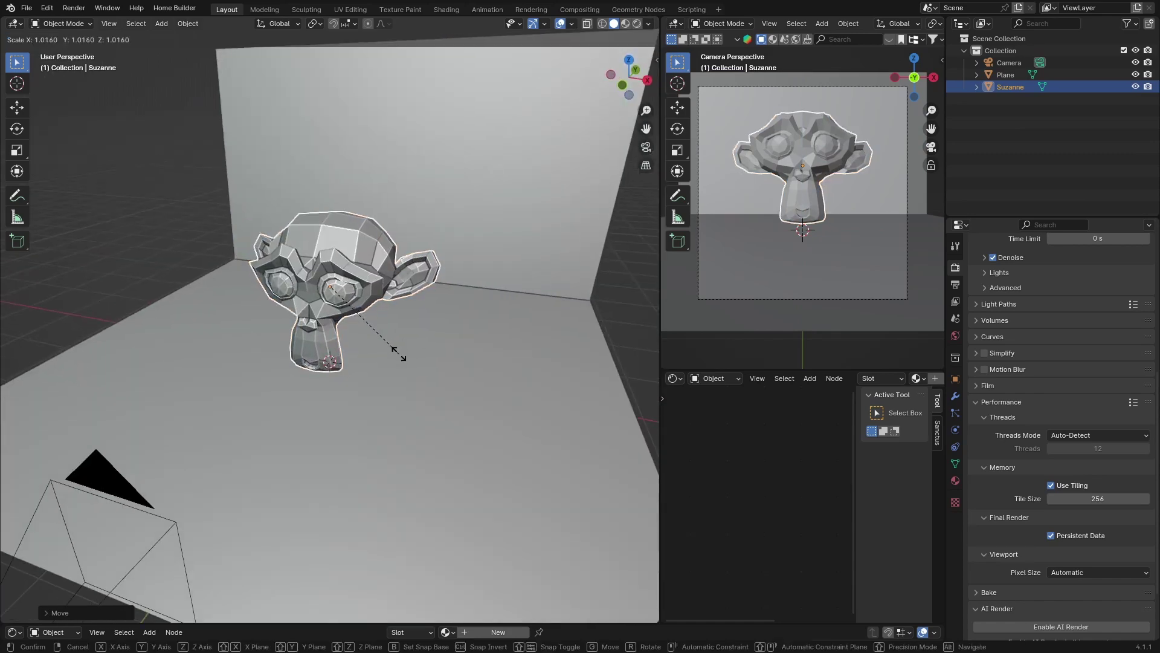
click(382, 306)
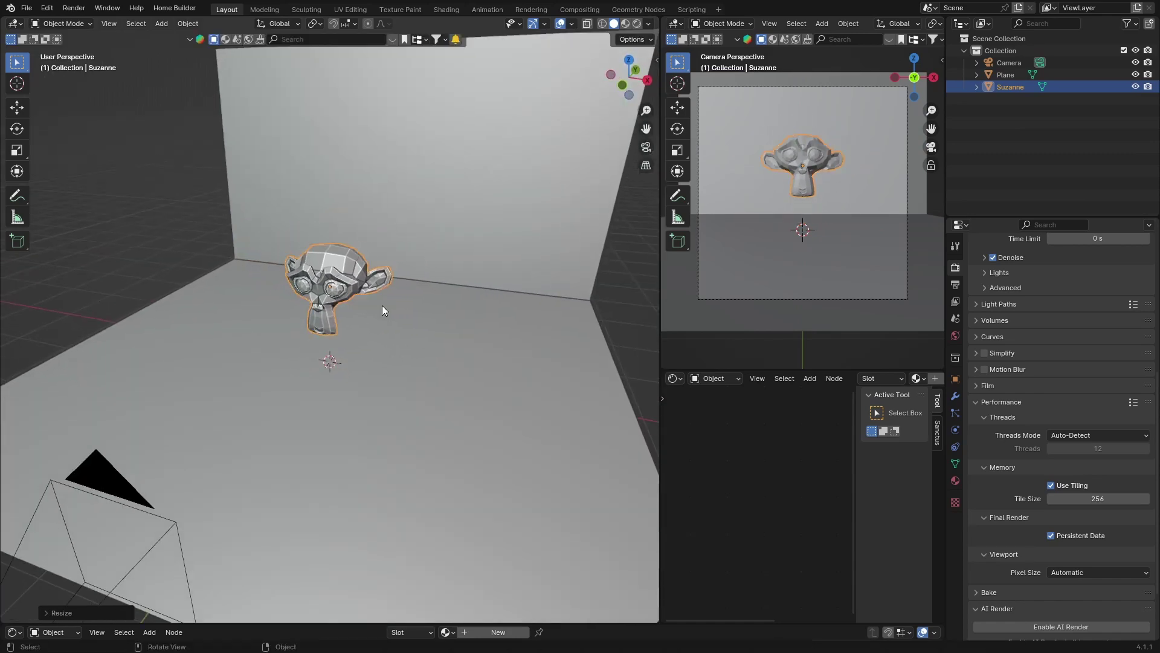
mouse_move(310, 372)
middle_down()
mouse_move(360, 379)
mouse_move(331, 364)
middle_up()
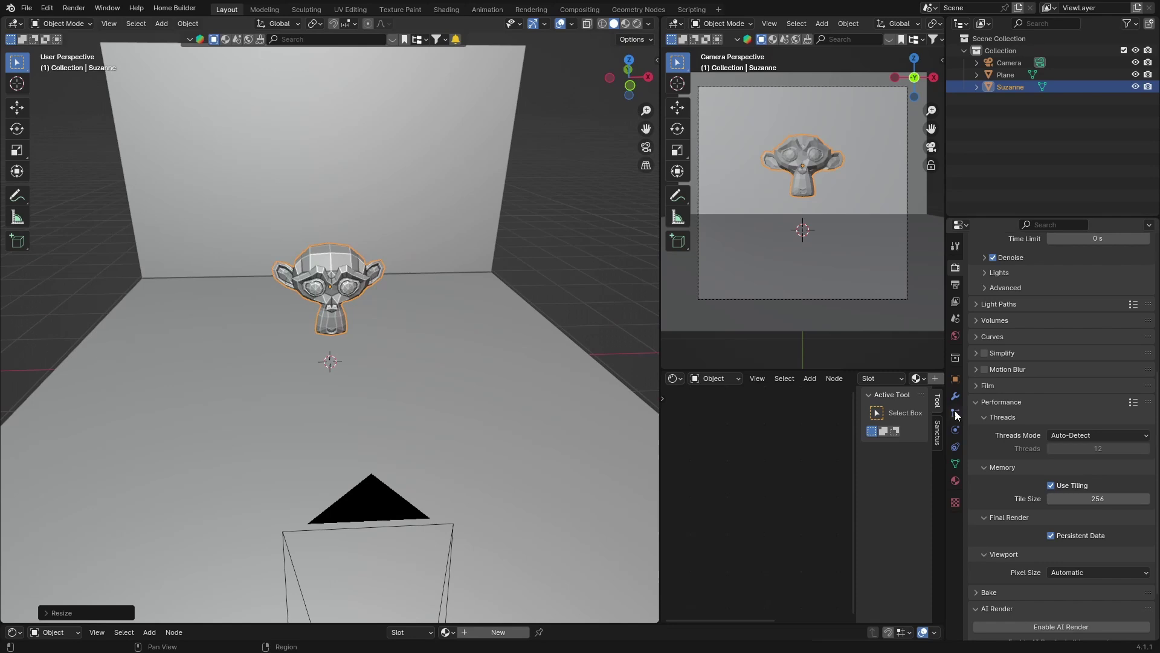
Set the World background colour to black by dropping its Value to 0
click(955, 335)
scroll(989, 321, up, 5)
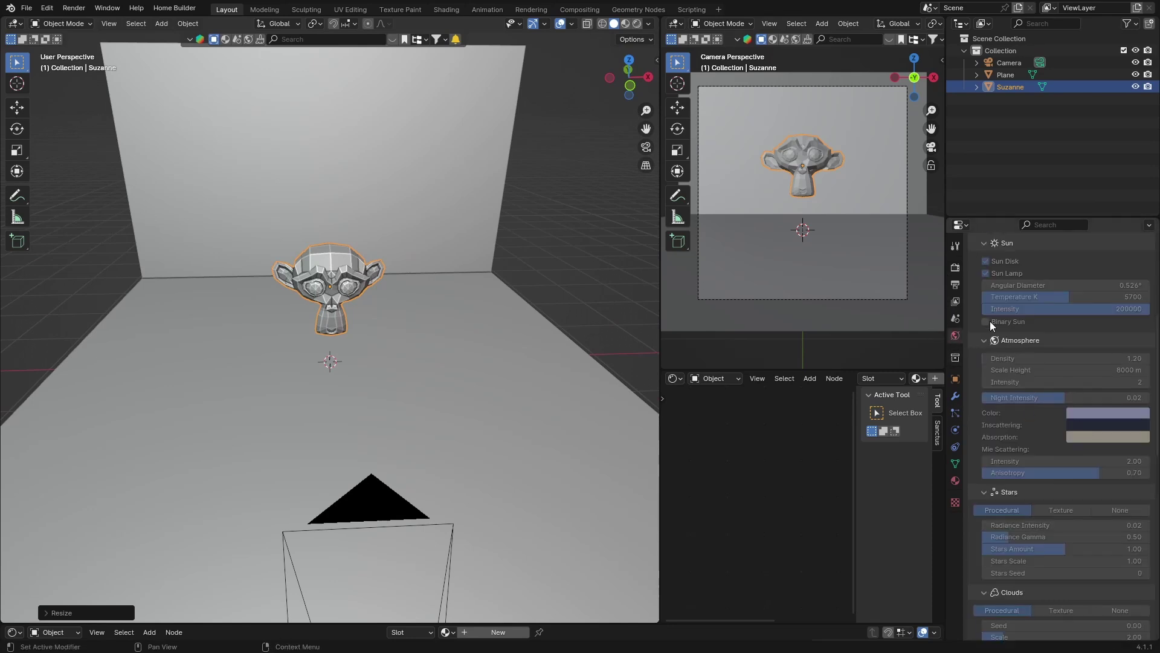
scroll(990, 321, up, 4)
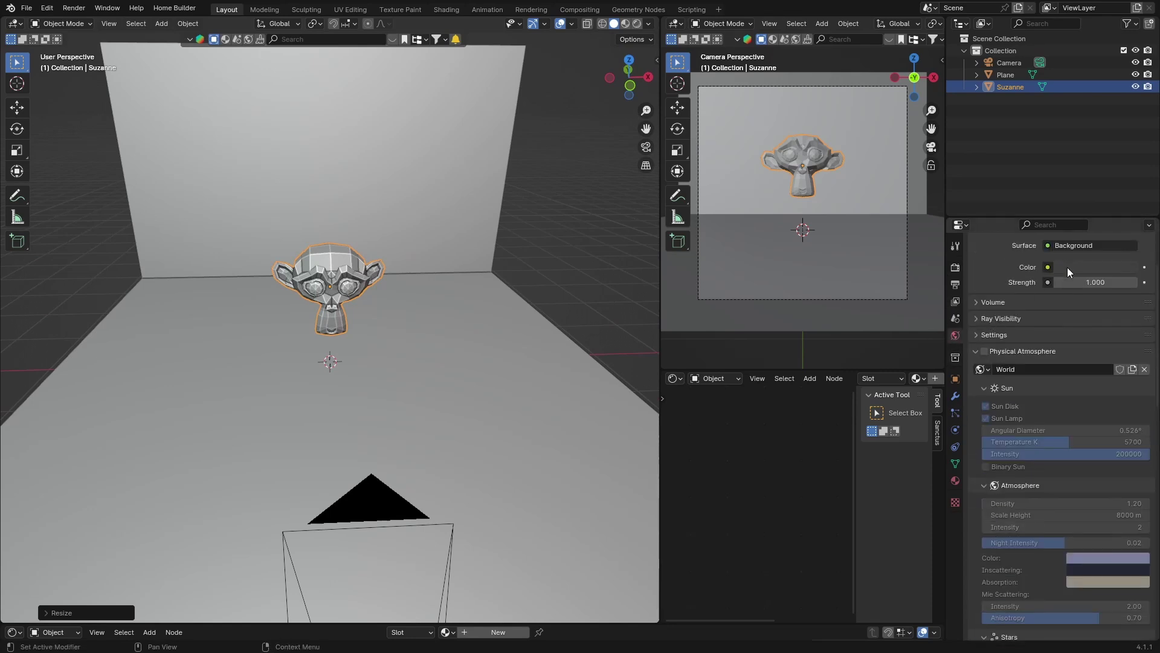
click(1067, 267)
drag(1128, 162, 1128, 182)
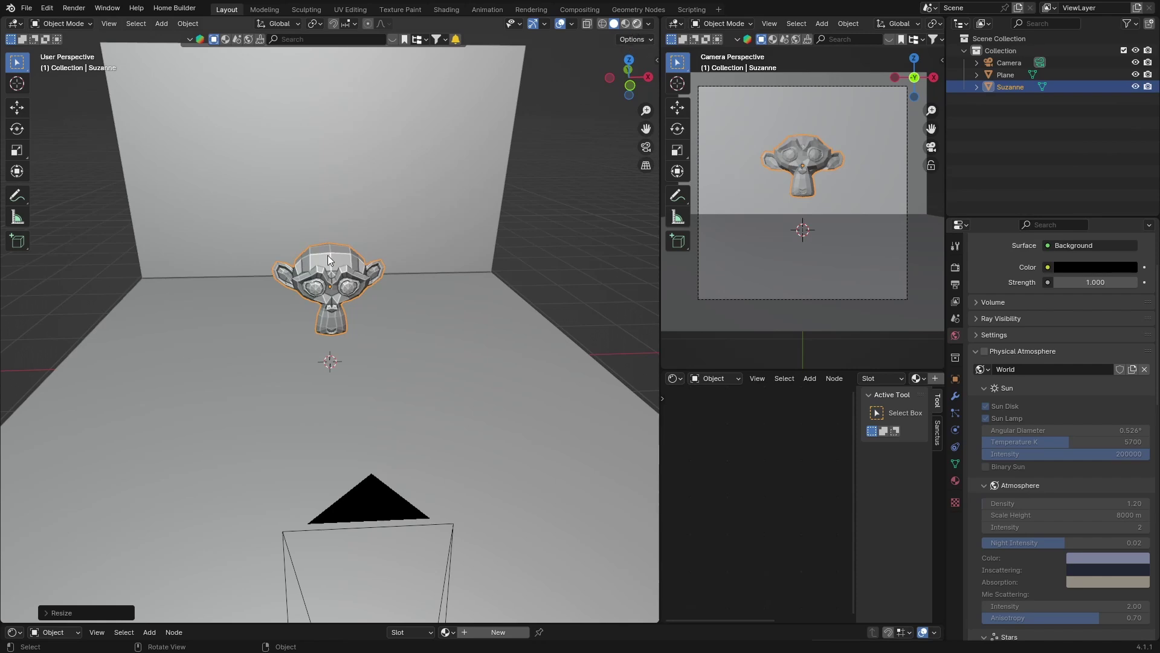
Preview the scene in Rendered shading, then return to Solid and reselect Suzanne
click(637, 23)
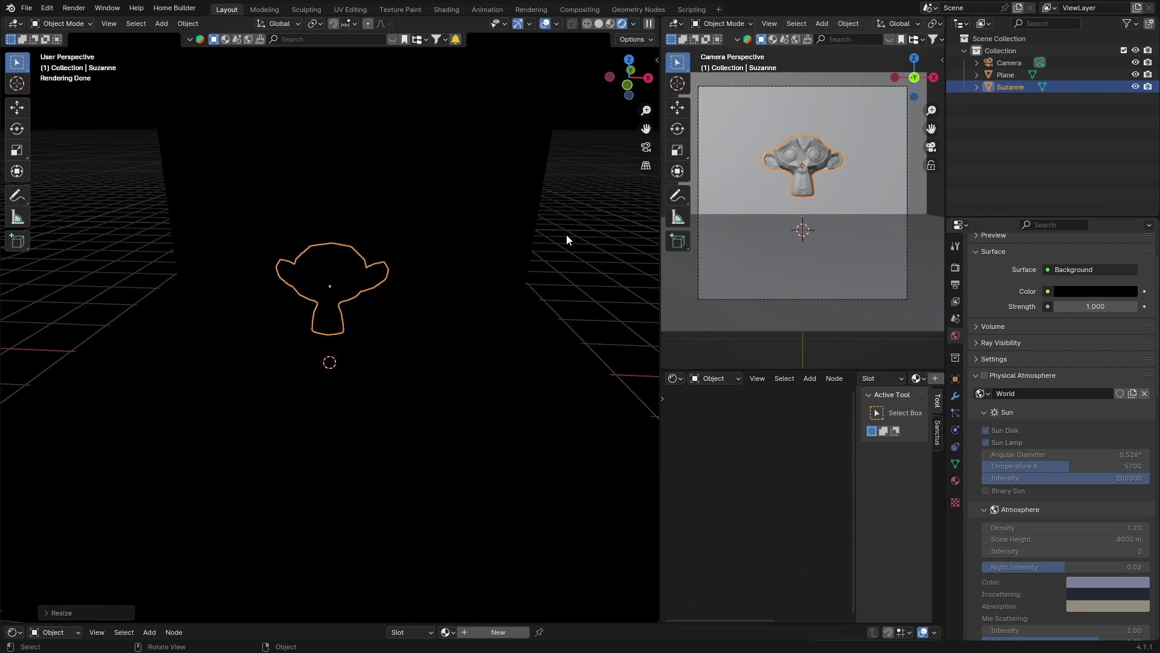
click(388, 267)
click(595, 25)
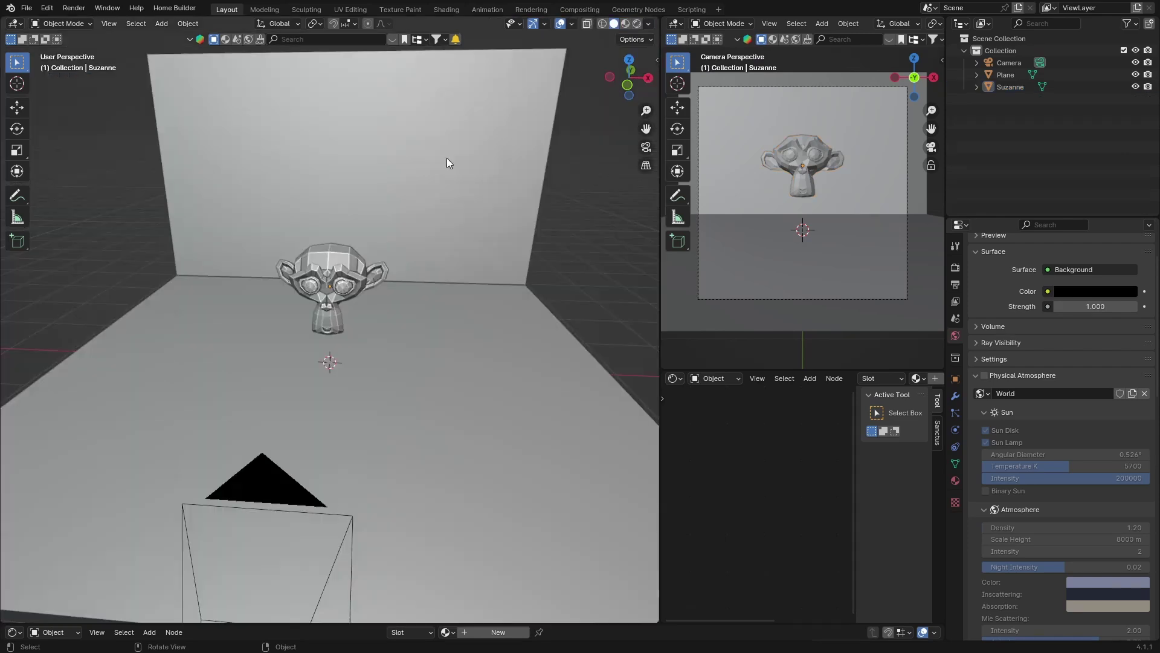
click(336, 280)
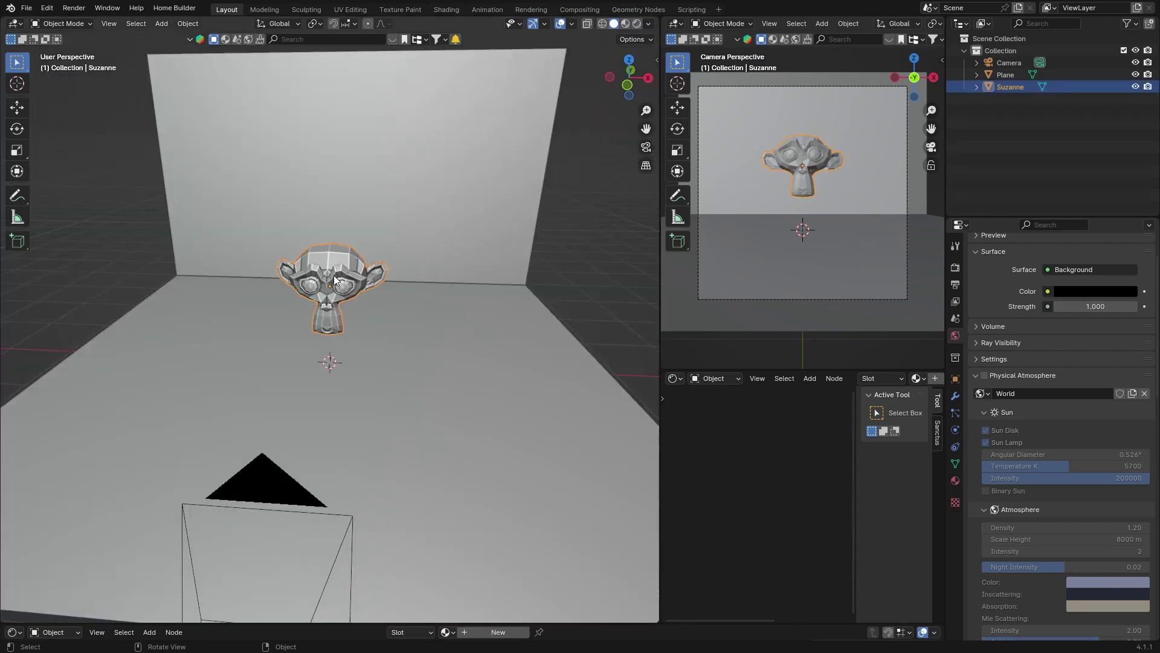
Add a Tri-Lighting rig around Suzanne with height 2.84, distance 2.2 m and Area key light
key(shift+a)
mouse_move(309, 425)
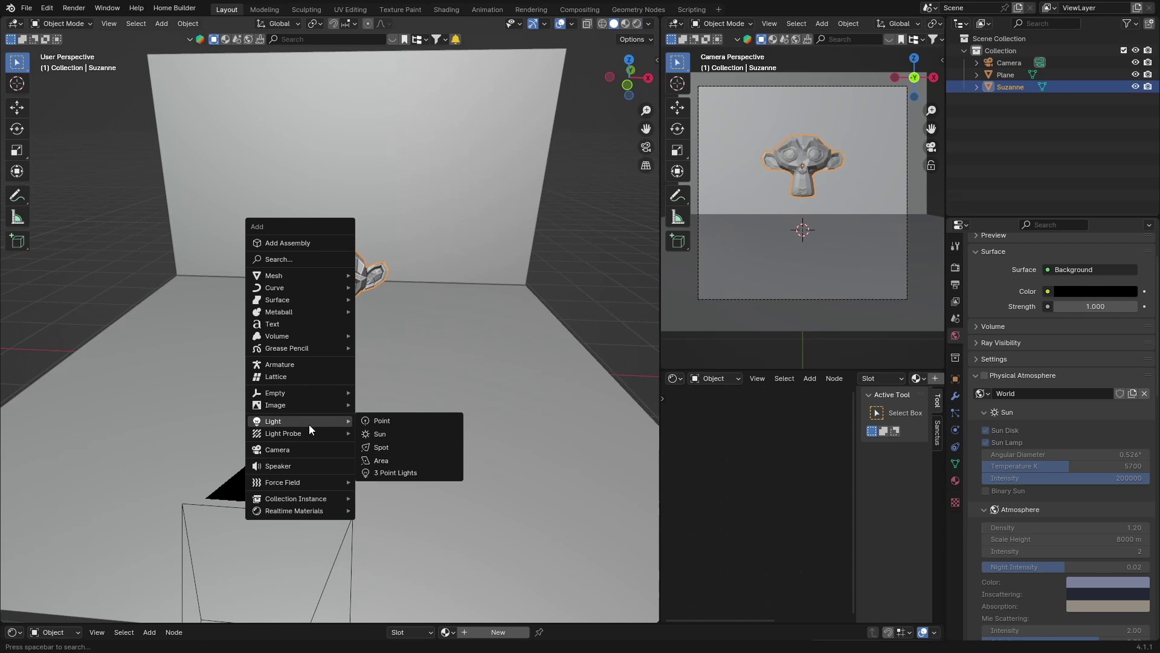
click(400, 473)
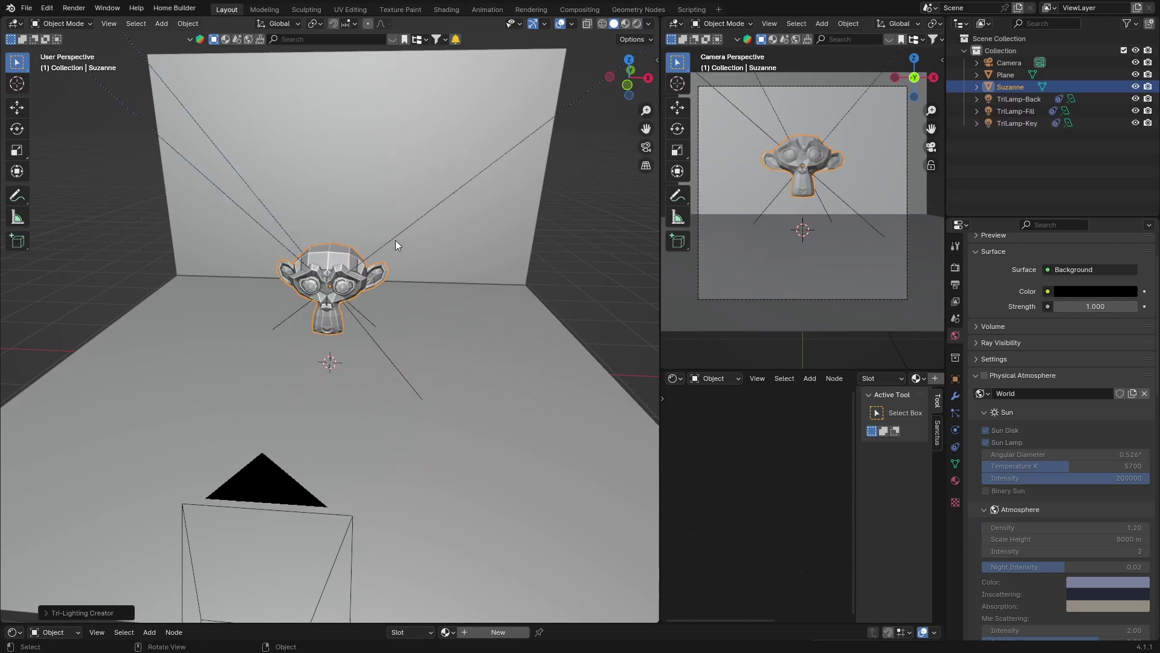
scroll(359, 244, down, 5)
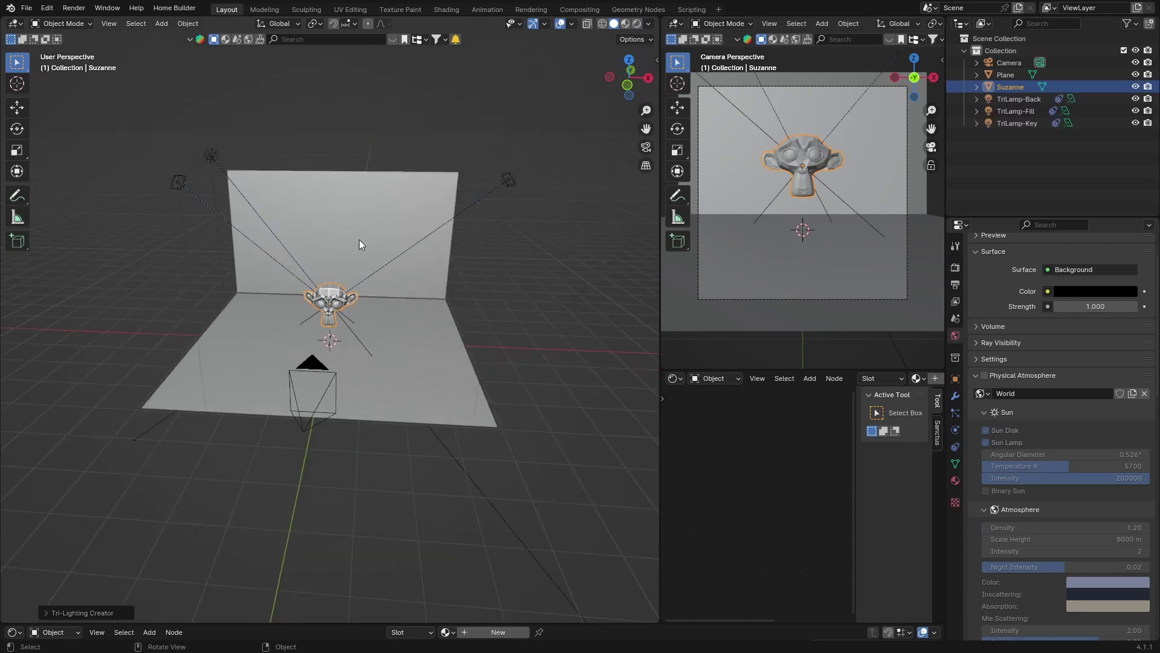
click(44, 611)
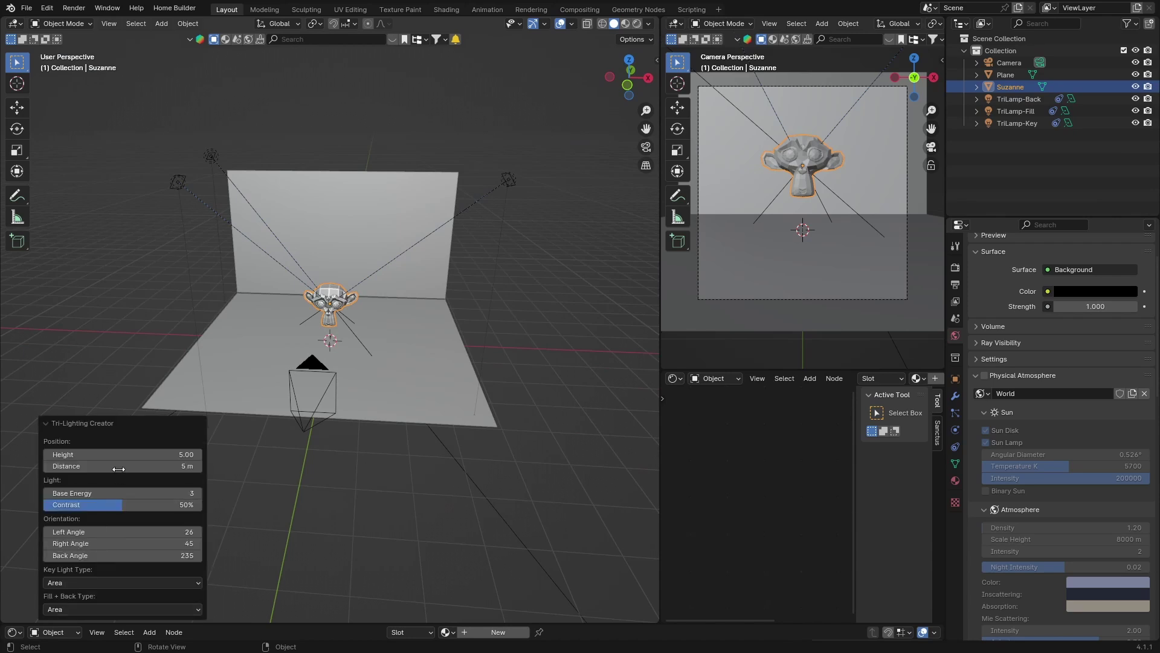
drag(107, 456, 73, 454)
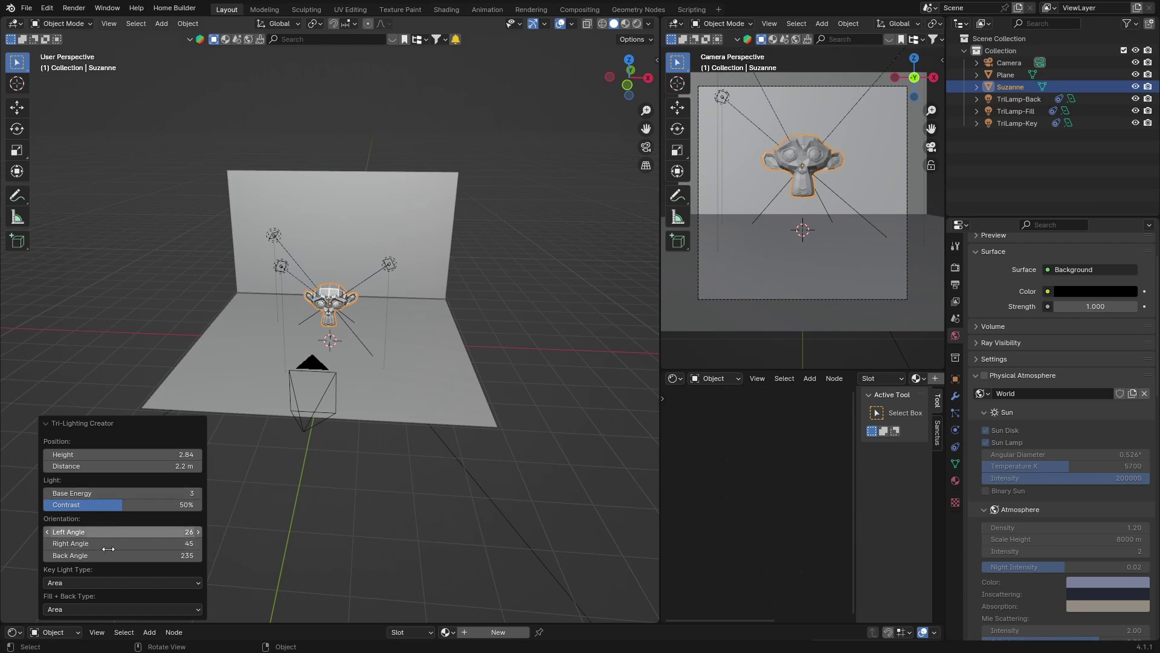
click(101, 583)
click(100, 584)
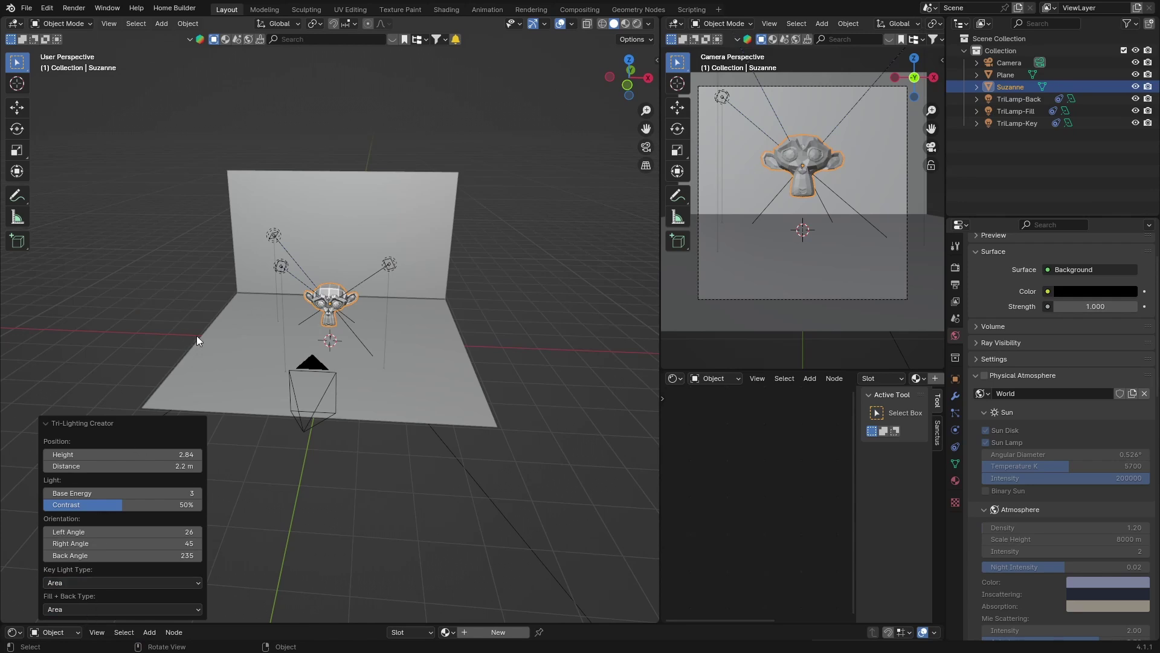
View the scene through the camera in Rendered shading
click(538, 261)
scroll(342, 375, up, 3)
click(644, 146)
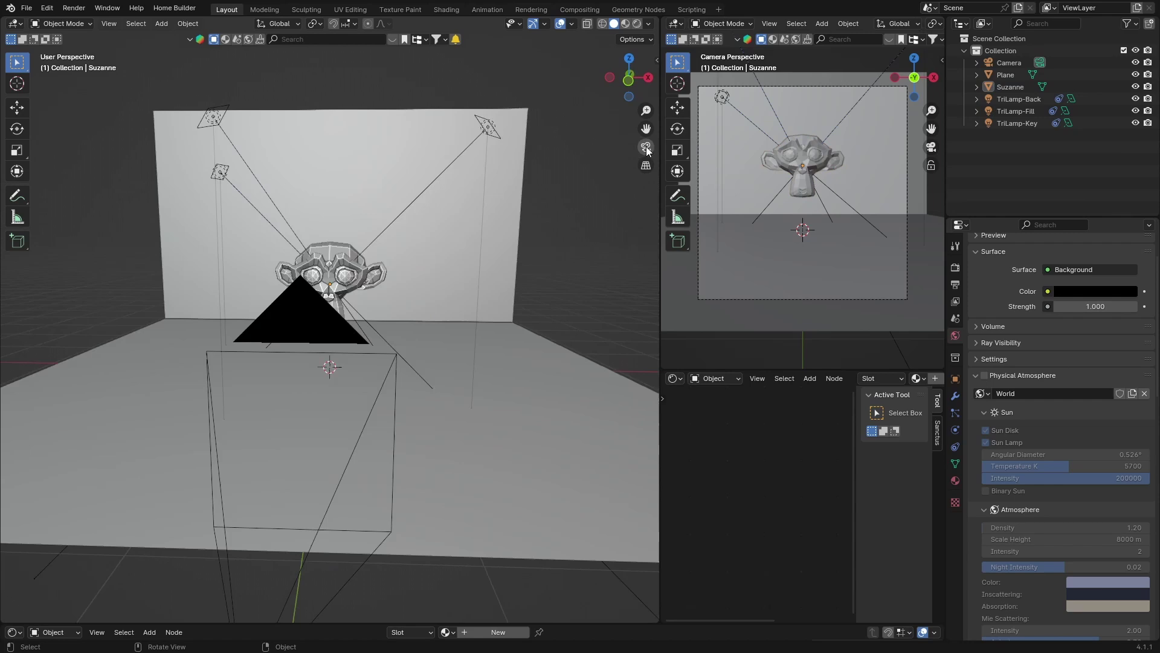
click(637, 24)
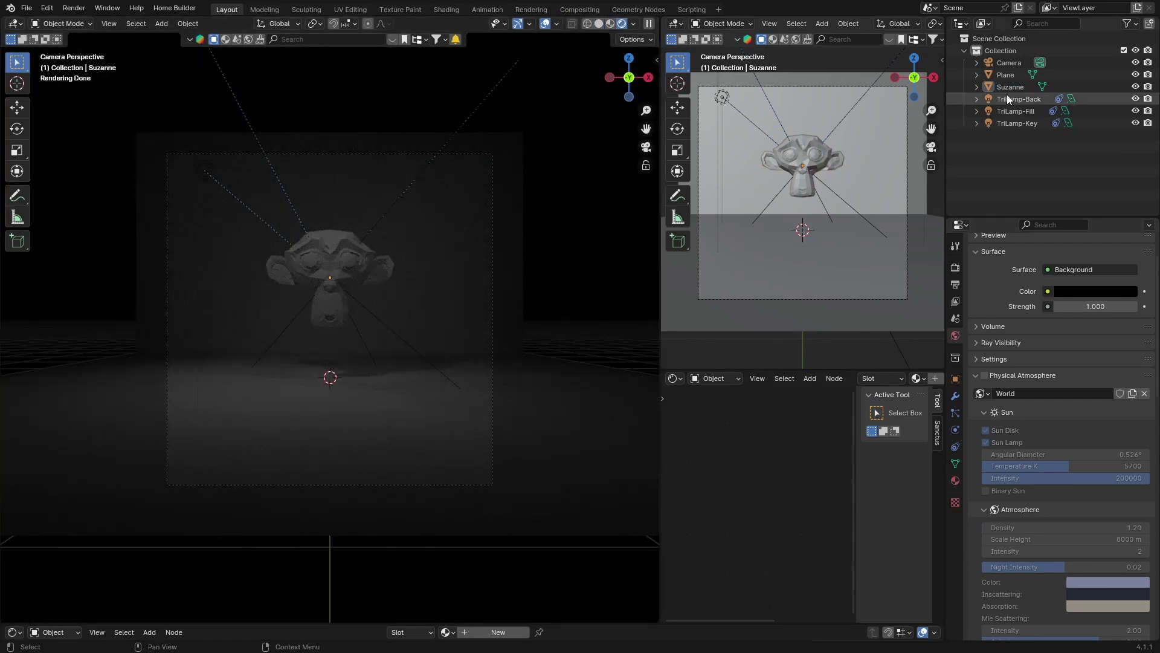
Set lamp powers: TriLamp-Key to 60.6 W, raise TriLamp-Fill, TriLamp-Back to 3.6 W
click(1018, 124)
click(956, 428)
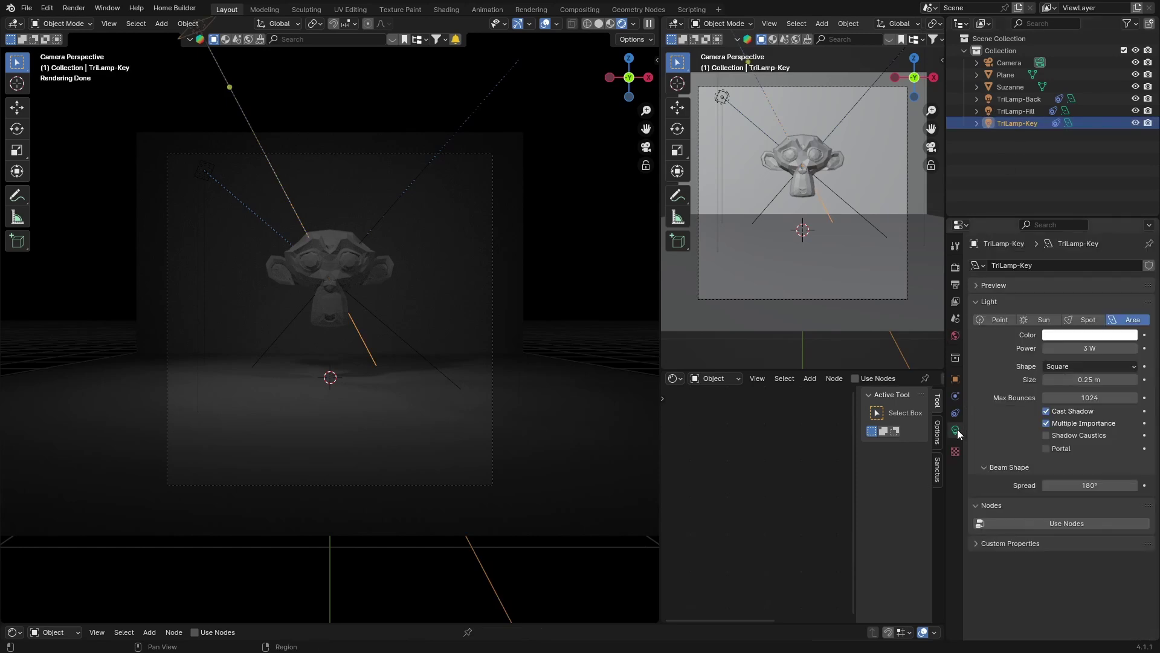
drag(1079, 349, 1124, 350)
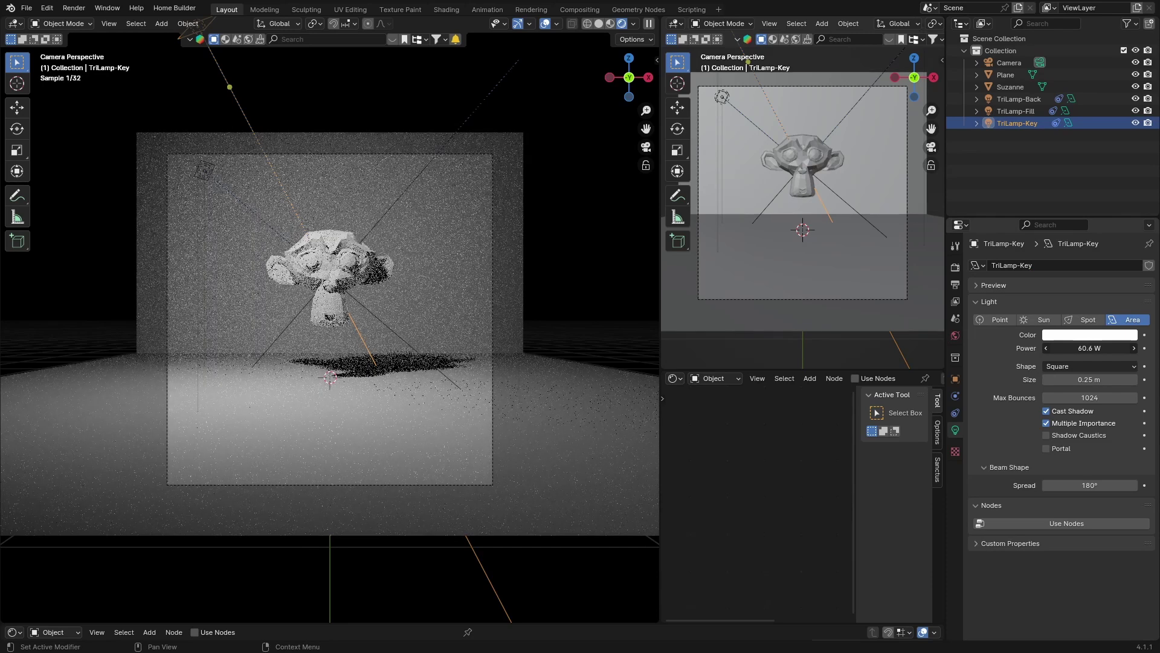
click(1014, 111)
drag(1075, 348, 1095, 348)
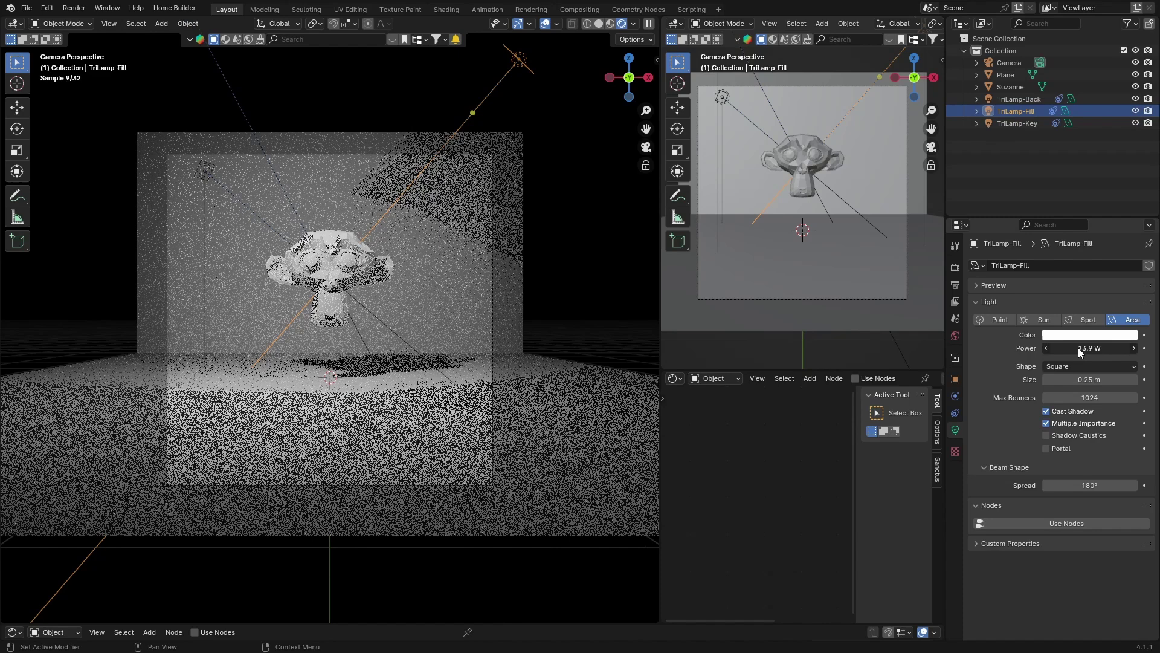
click(1018, 99)
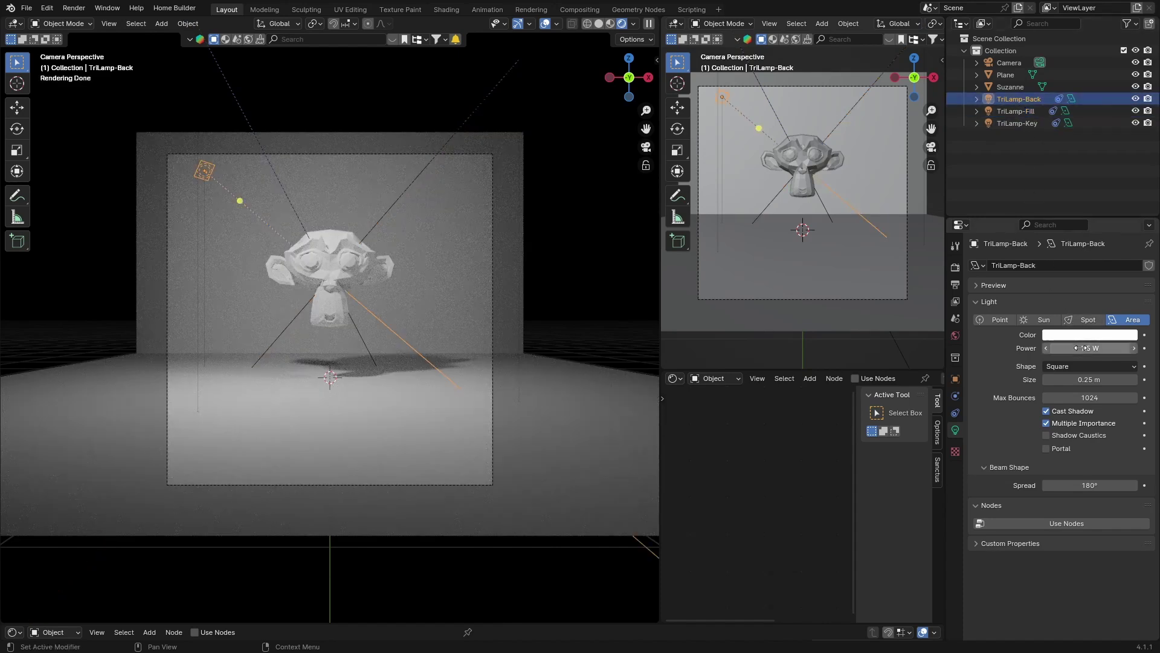
drag(1080, 349, 1072, 349)
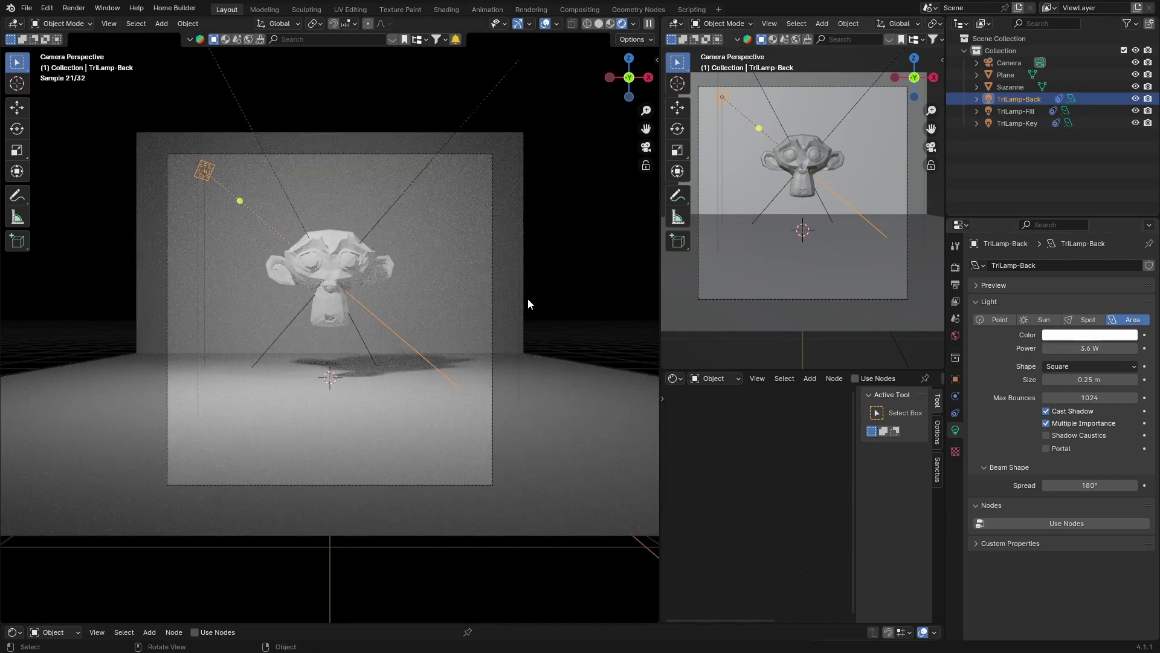
Hide TriLamp-Back and TriLamp-Fill in the Outliner
scroll(434, 296, up, 2)
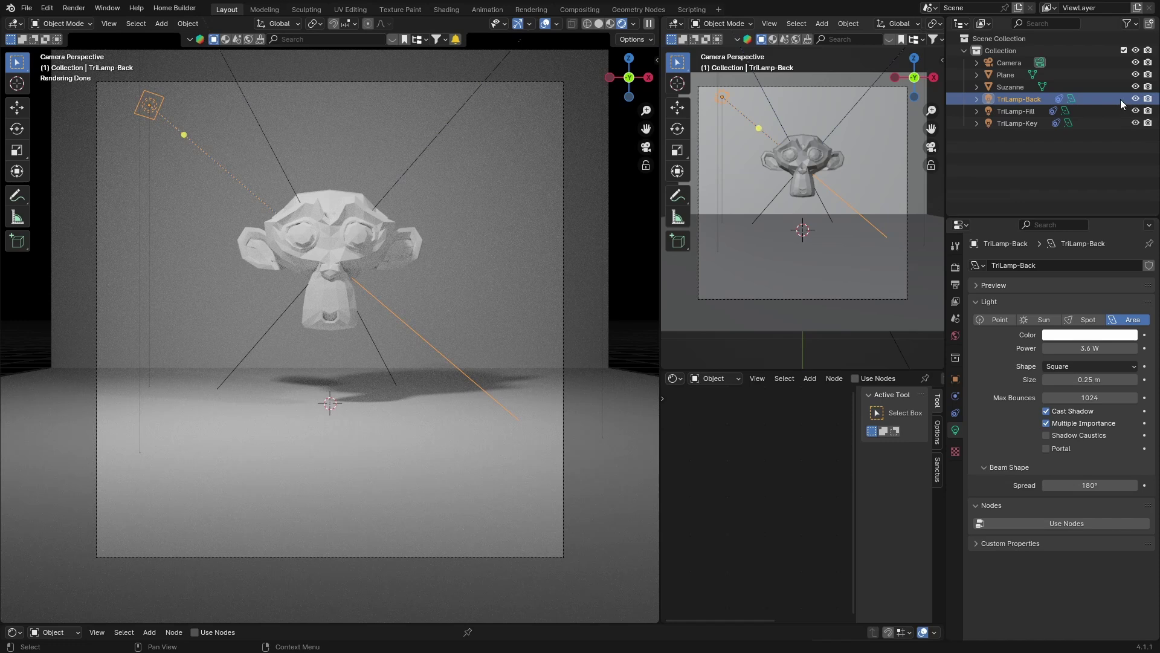
click(1136, 98)
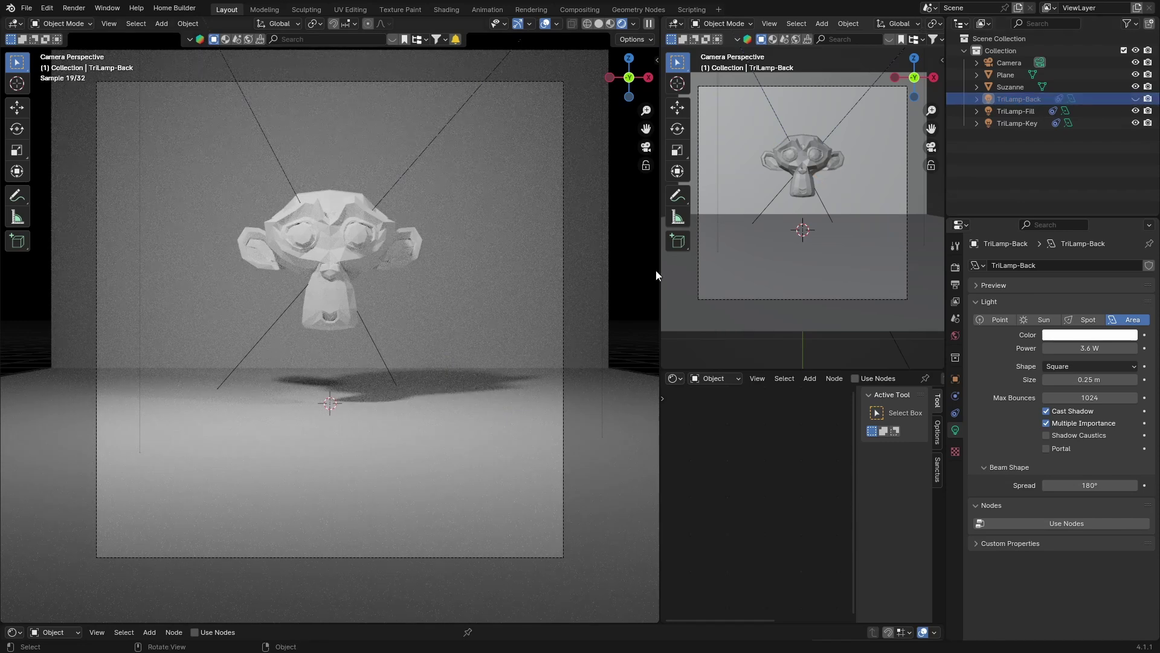
click(1135, 110)
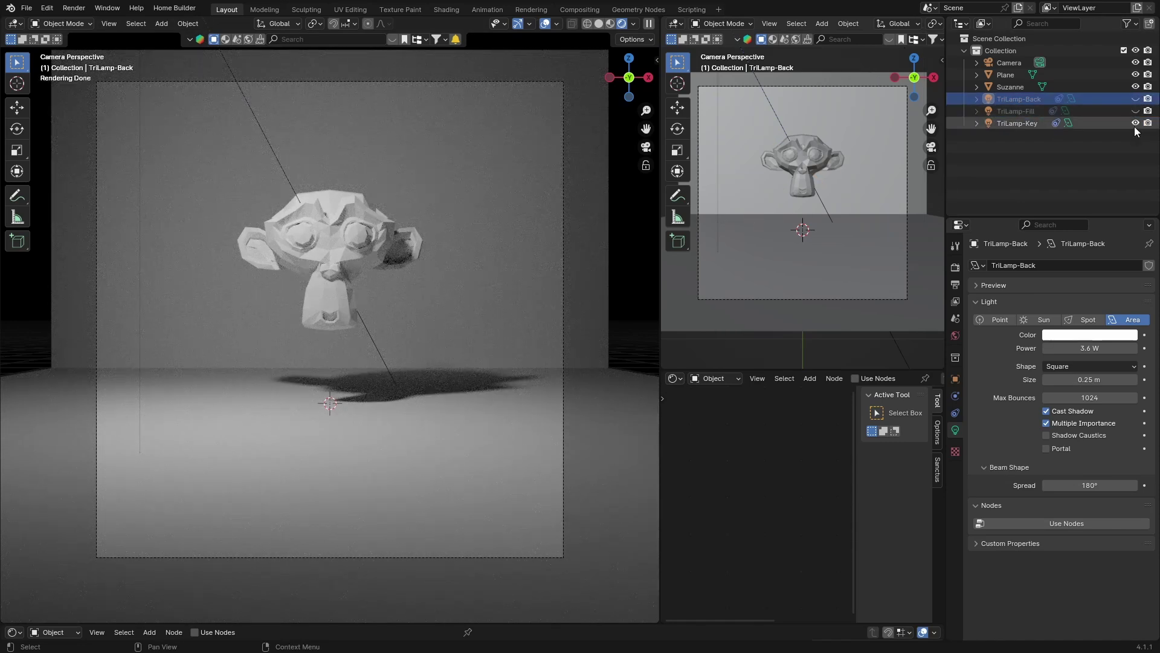
Toggle the three lamps' visibility to compare their contributions, leaving the back lamp hidden
click(1135, 123)
click(1135, 99)
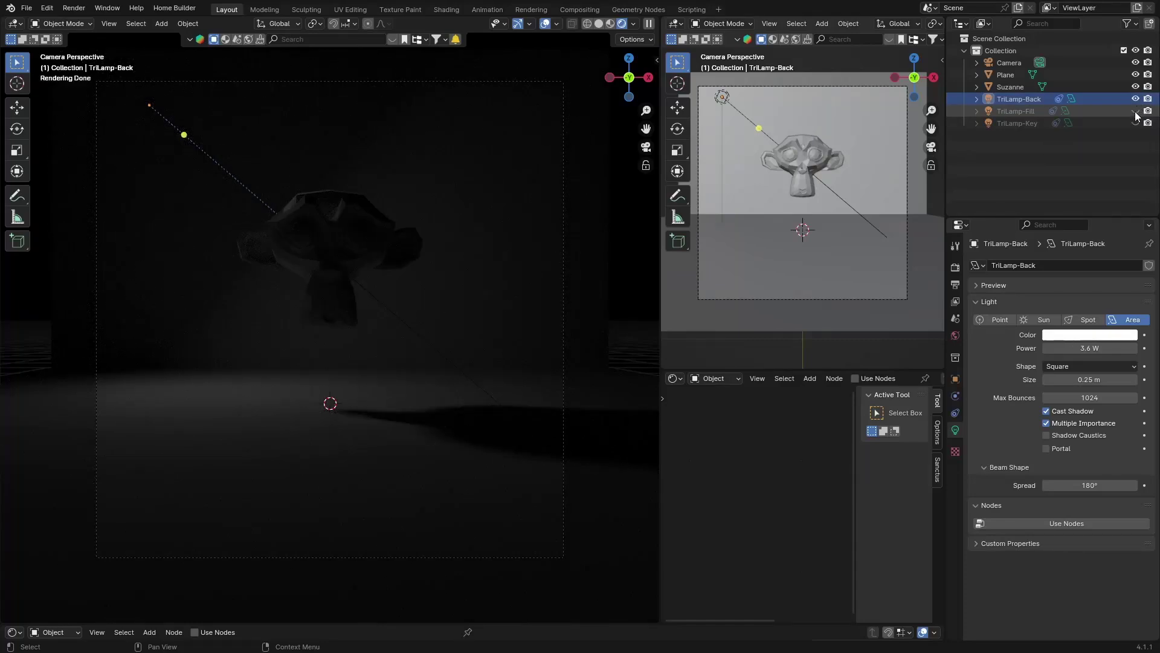
click(1136, 111)
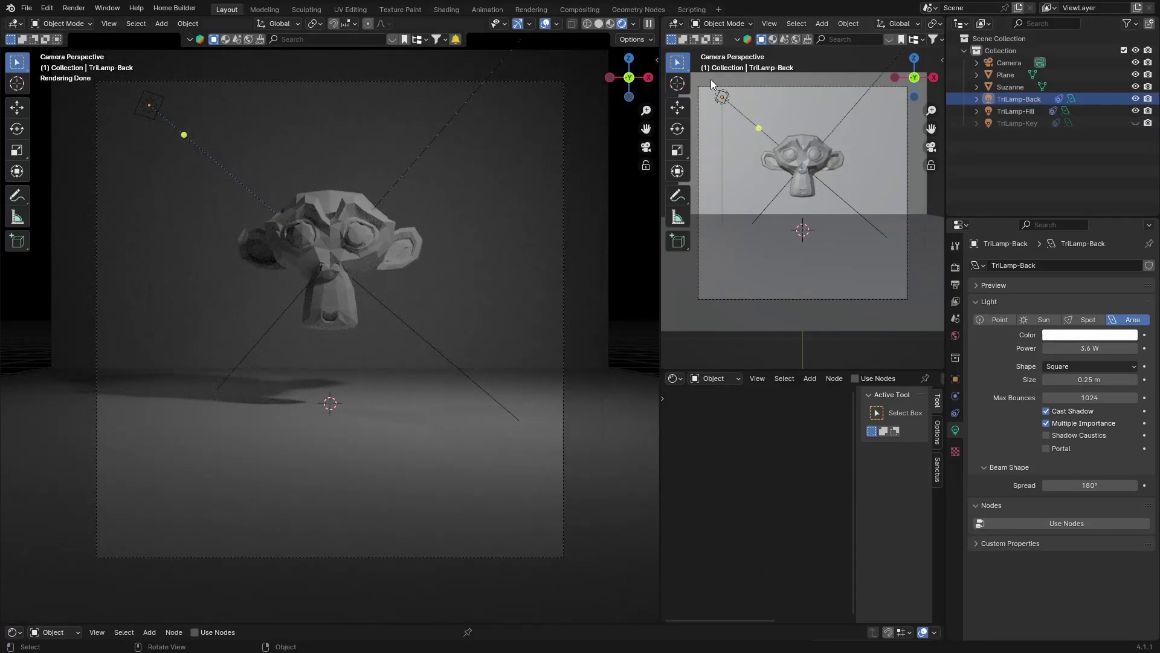
click(1135, 99)
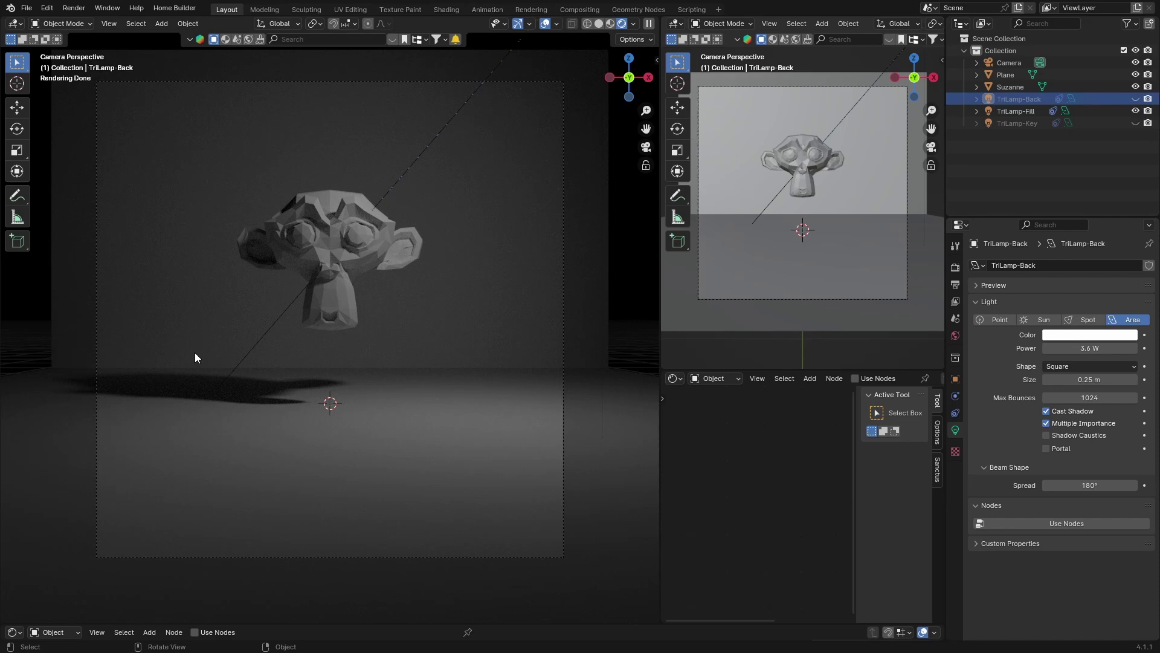
scroll(196, 351, down, 1)
scroll(203, 354, down, 2)
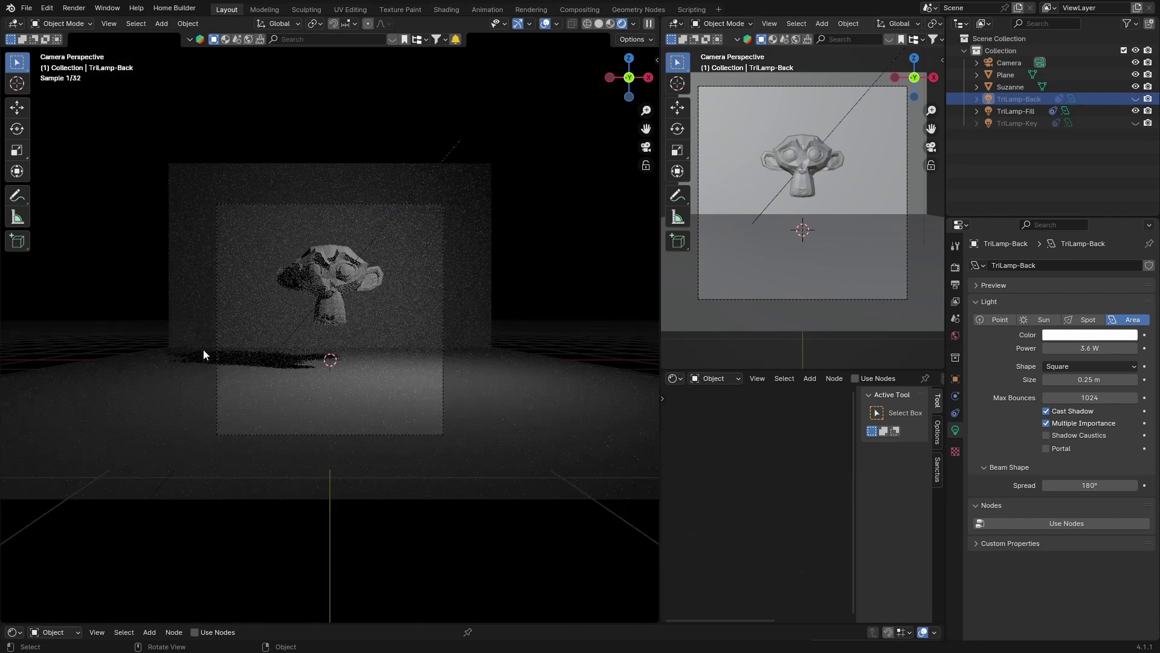
Return to Solid shading and make all lamps visible again
click(599, 24)
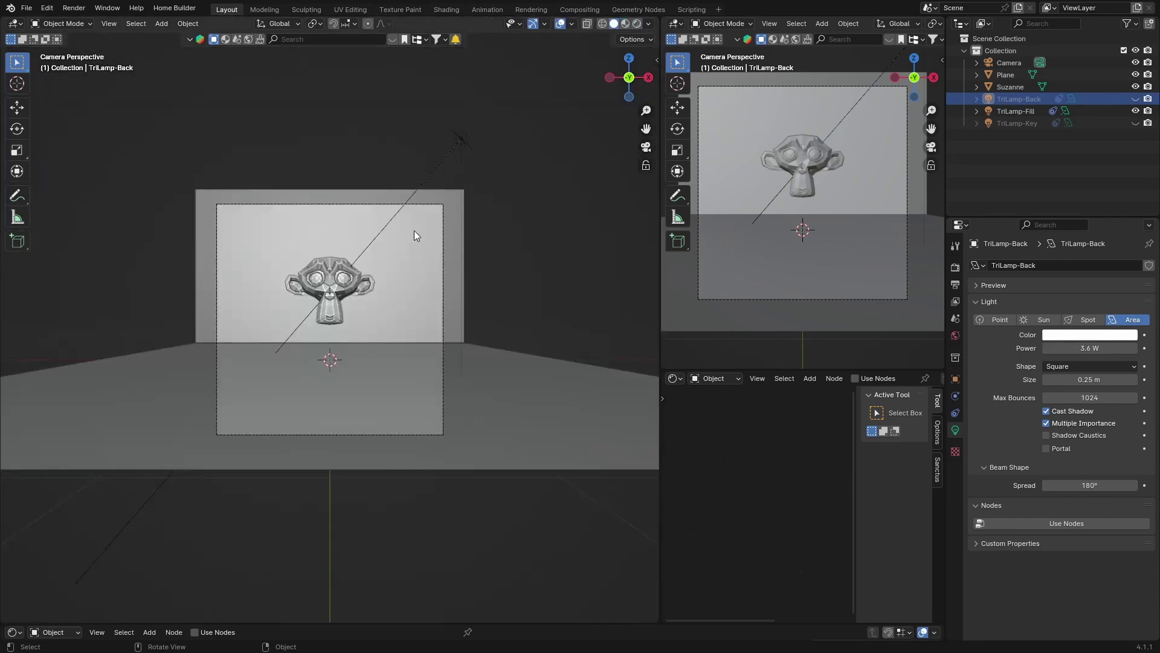
click(1135, 98)
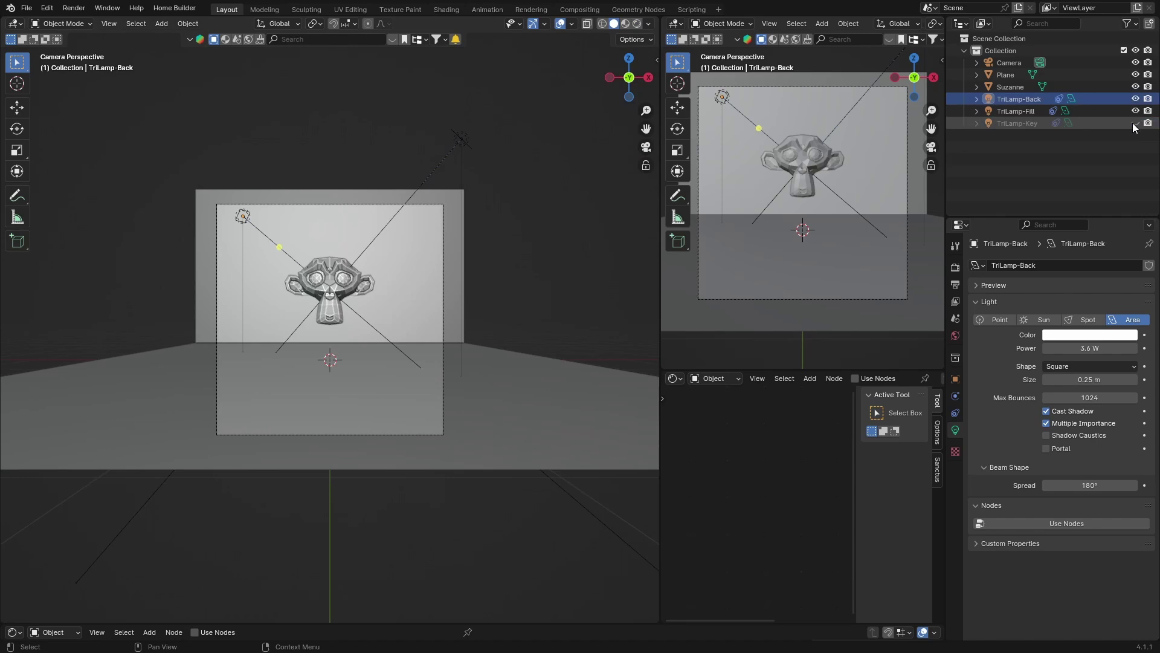
click(1136, 123)
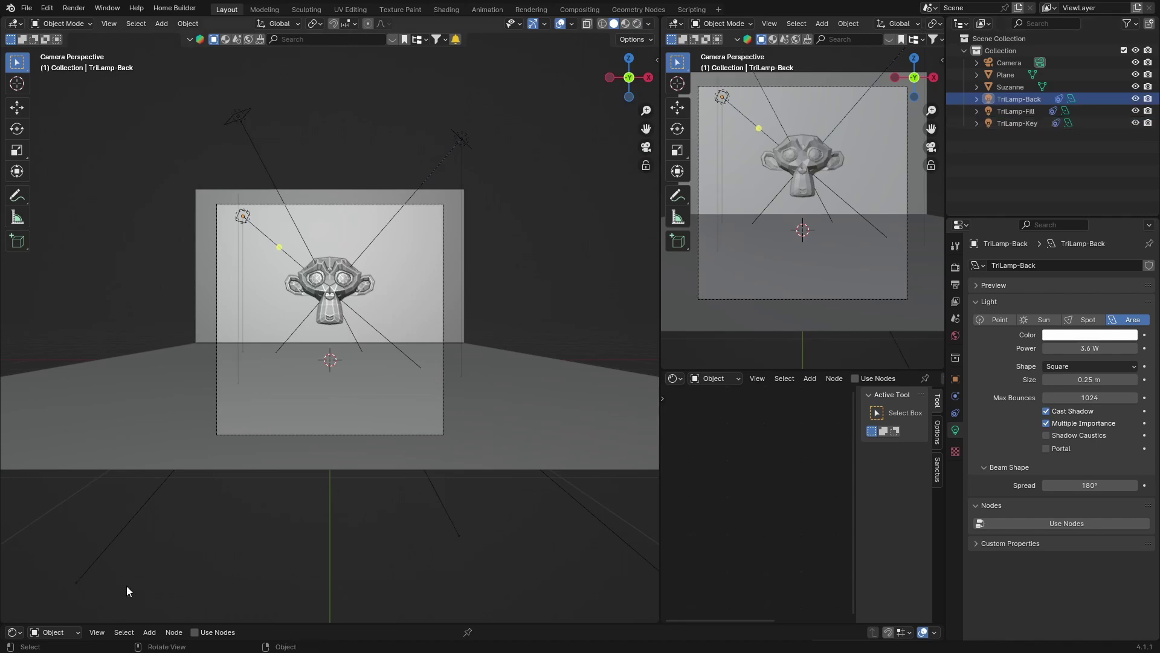
Box-select every object in the scene and delete them all
click(248, 205)
scroll(434, 229, up, 3)
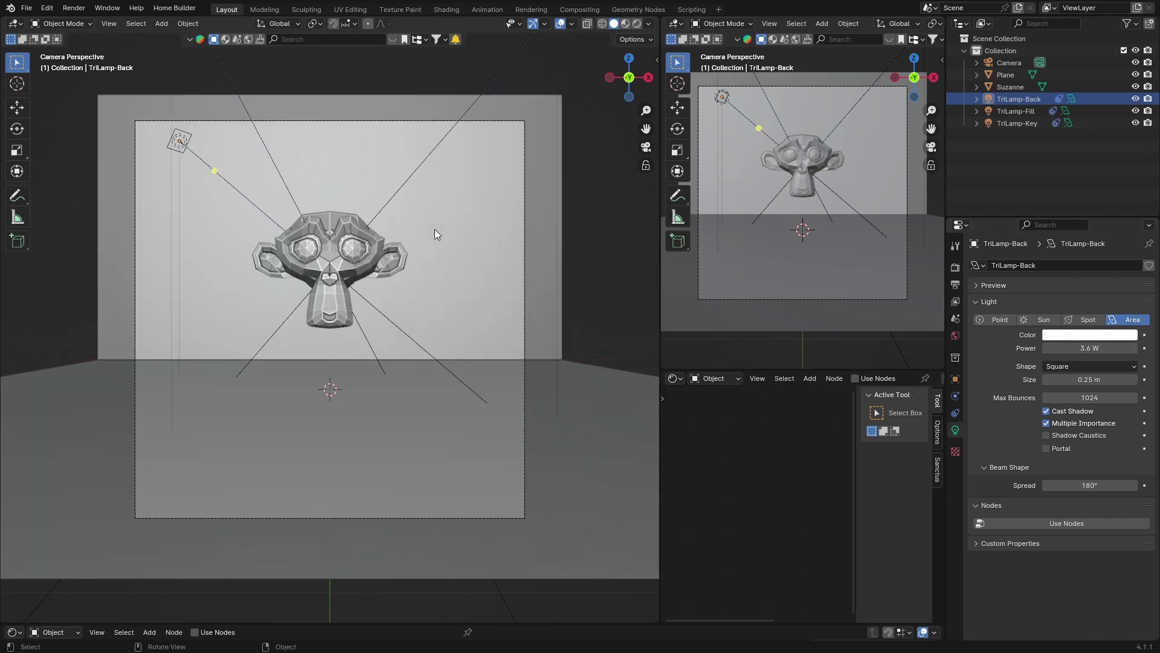
scroll(434, 229, down, 3)
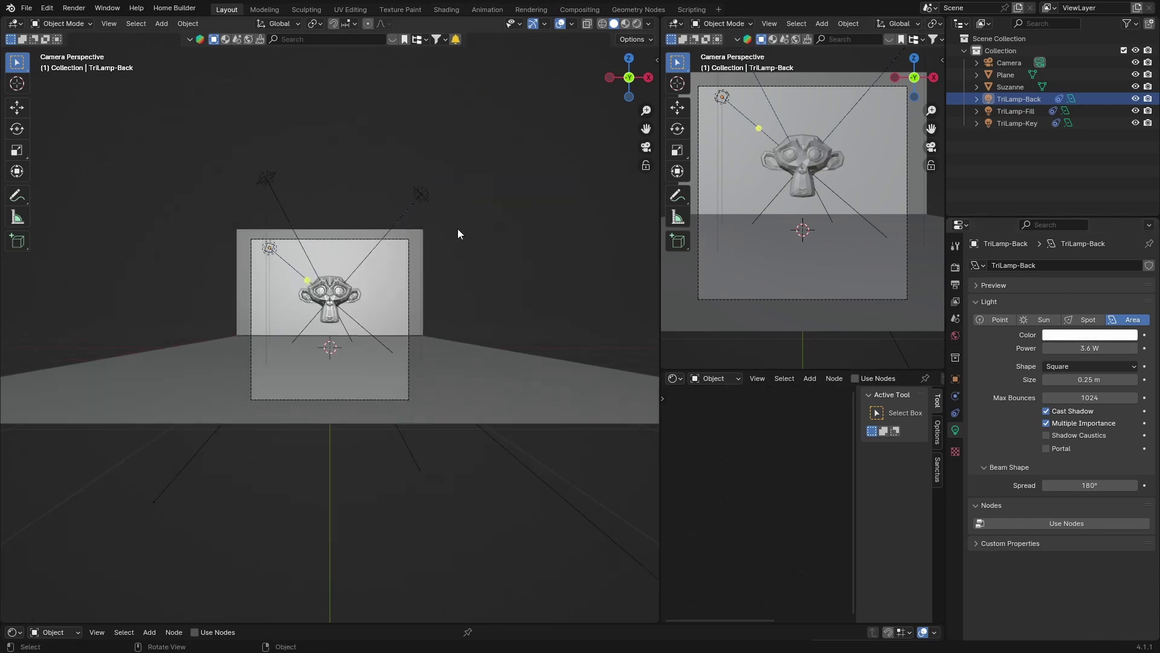
drag(474, 224, 239, 401)
key(Delete)
middle_drag(239, 401, 274, 339)
click(42, 12)
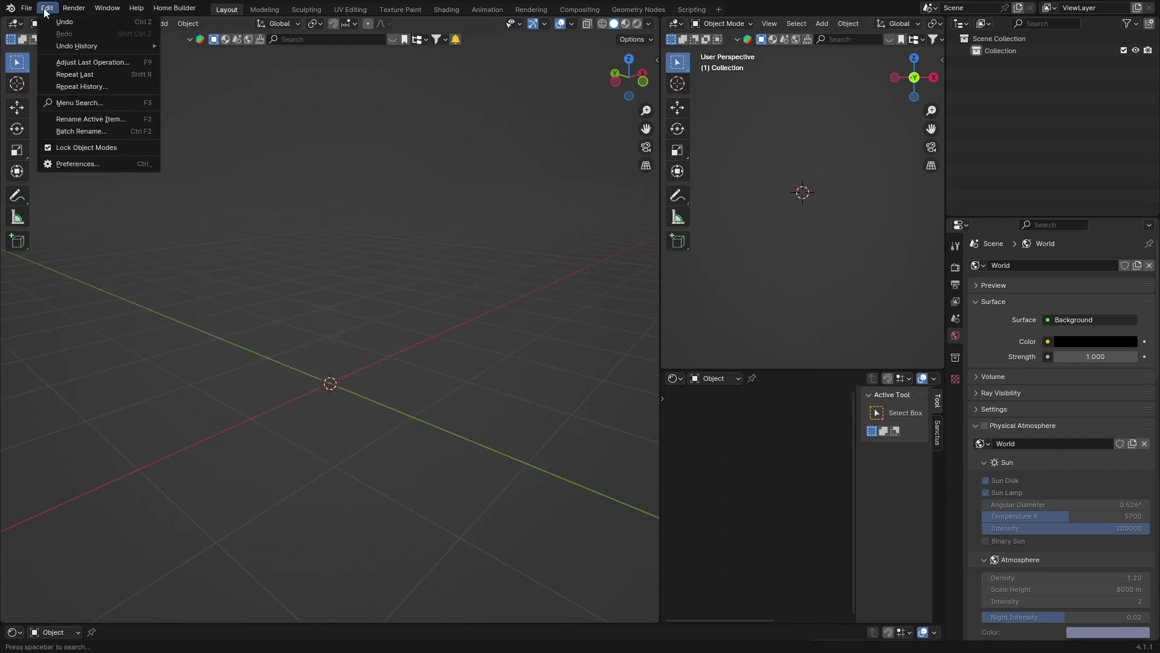
click(89, 165)
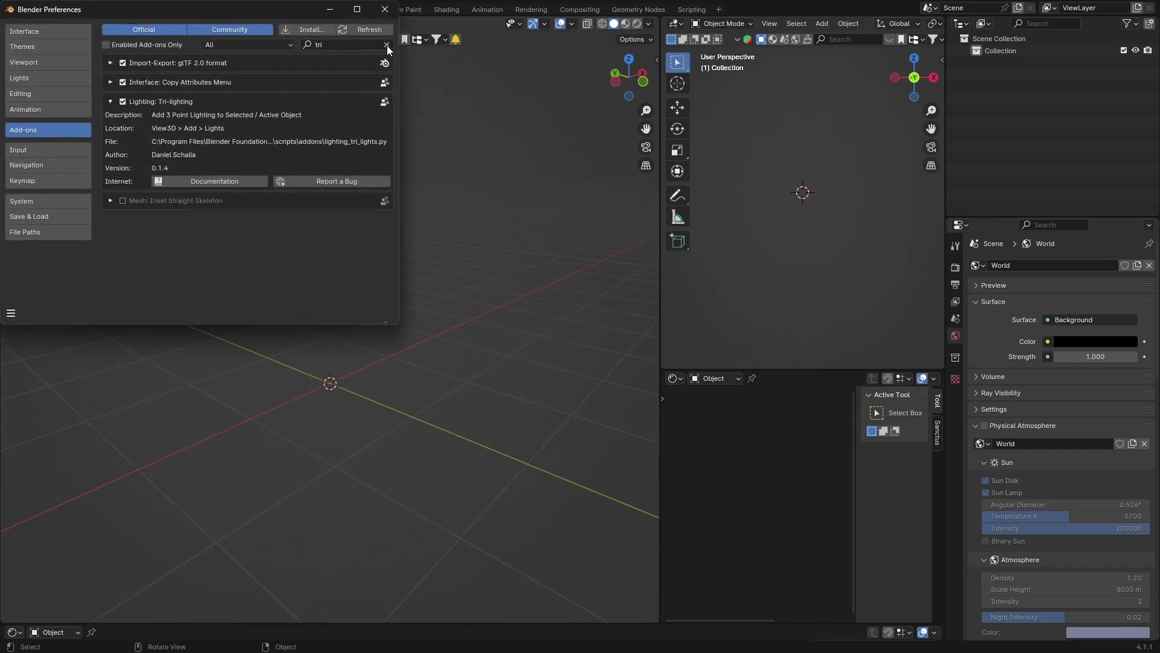
click(387, 45)
click(331, 45)
text(arc)
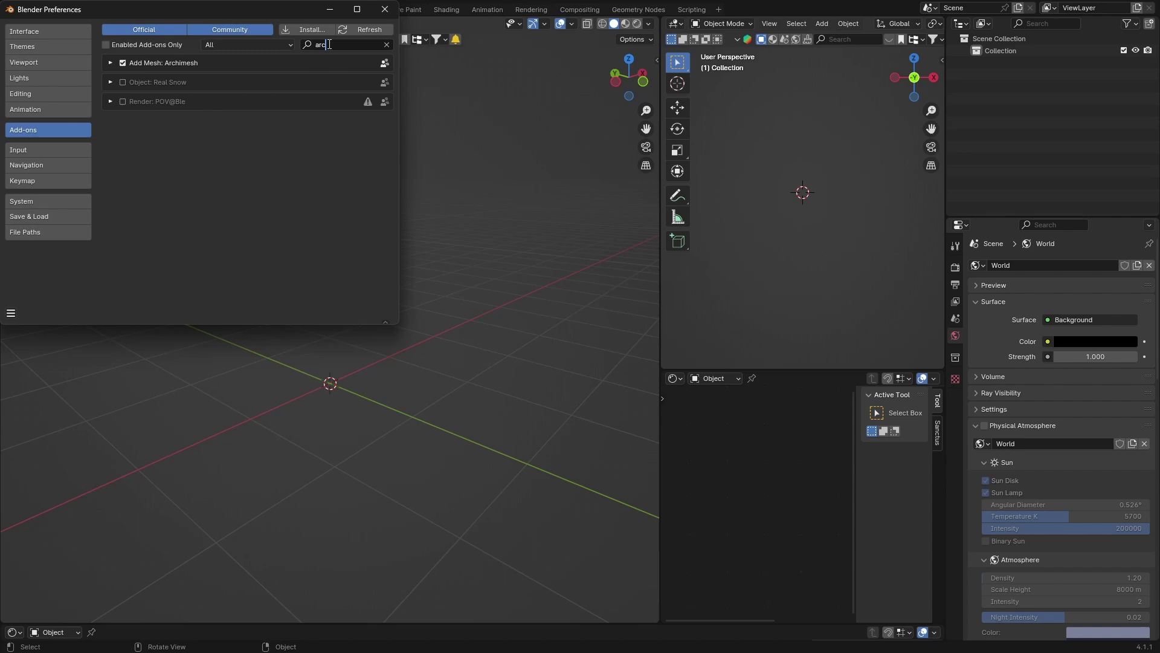
text(h)
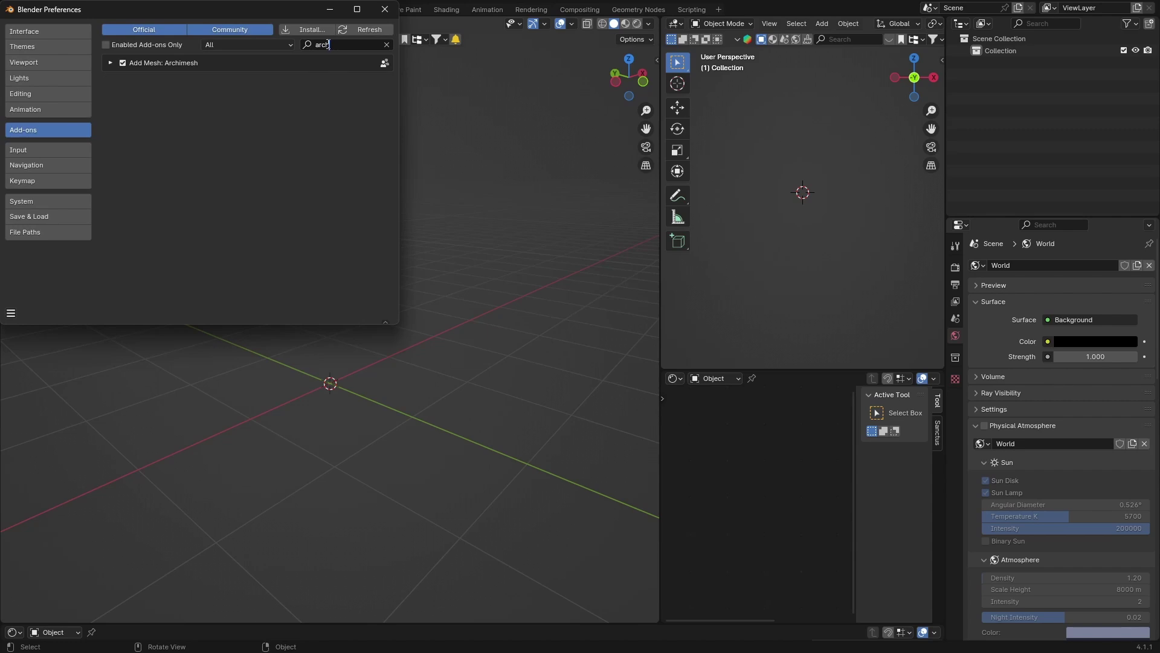
click(112, 63)
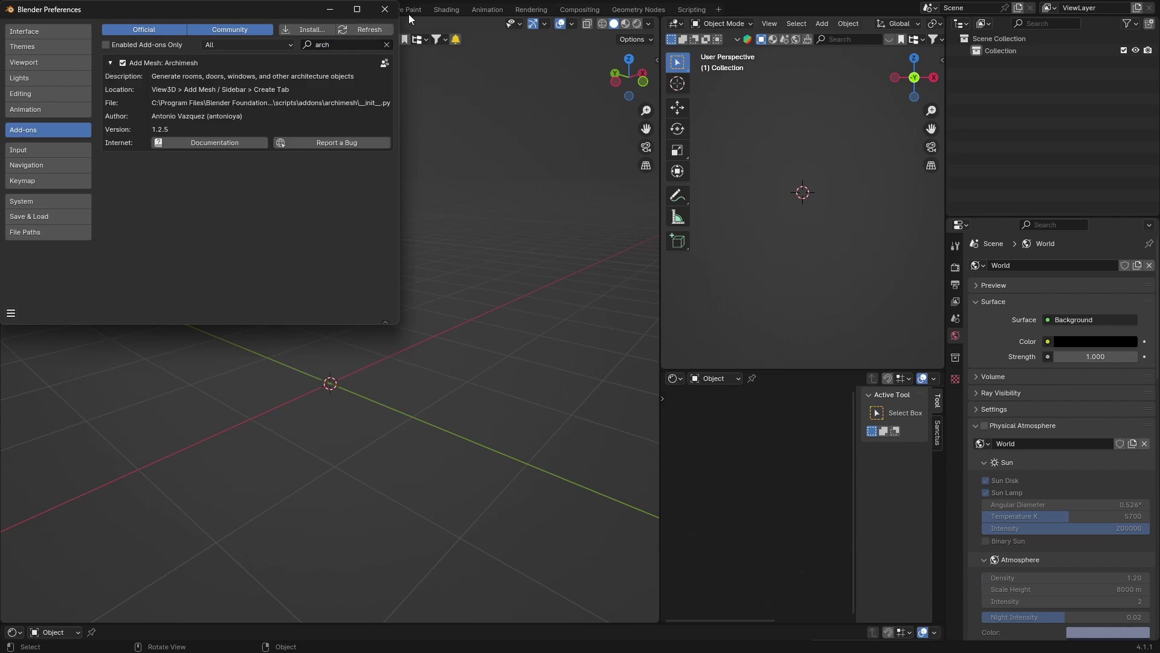
click(384, 9)
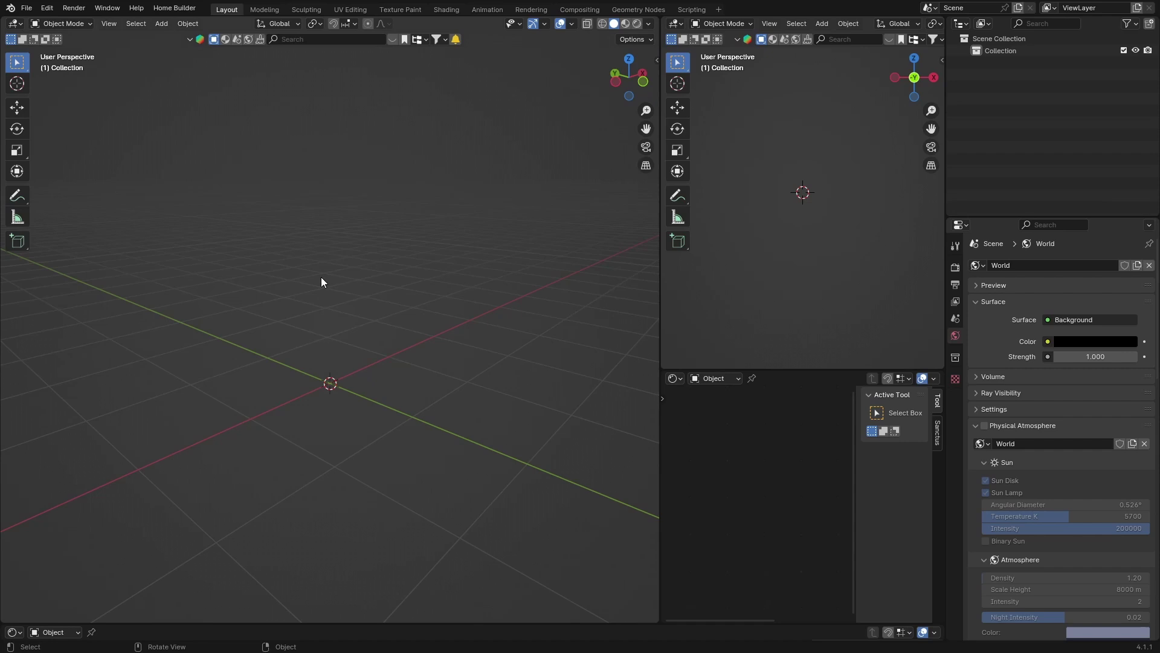
Add an Archimesh Room and an Archimesh Door to the scene
key(shift+a)
mouse_move(282, 132)
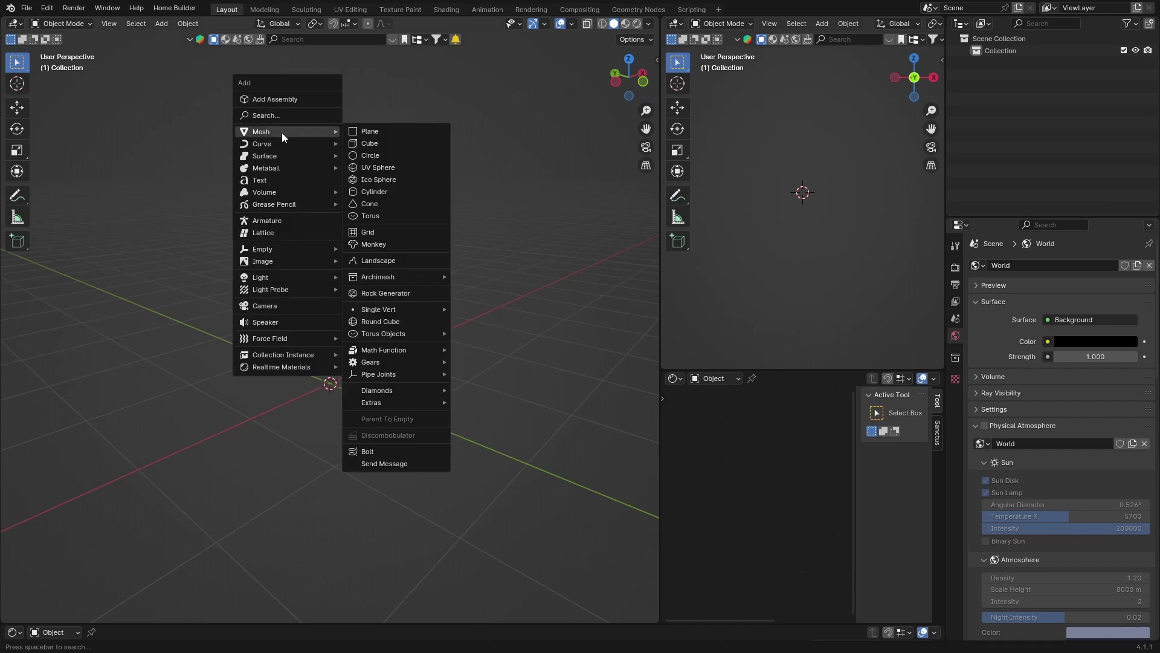
mouse_move(390, 276)
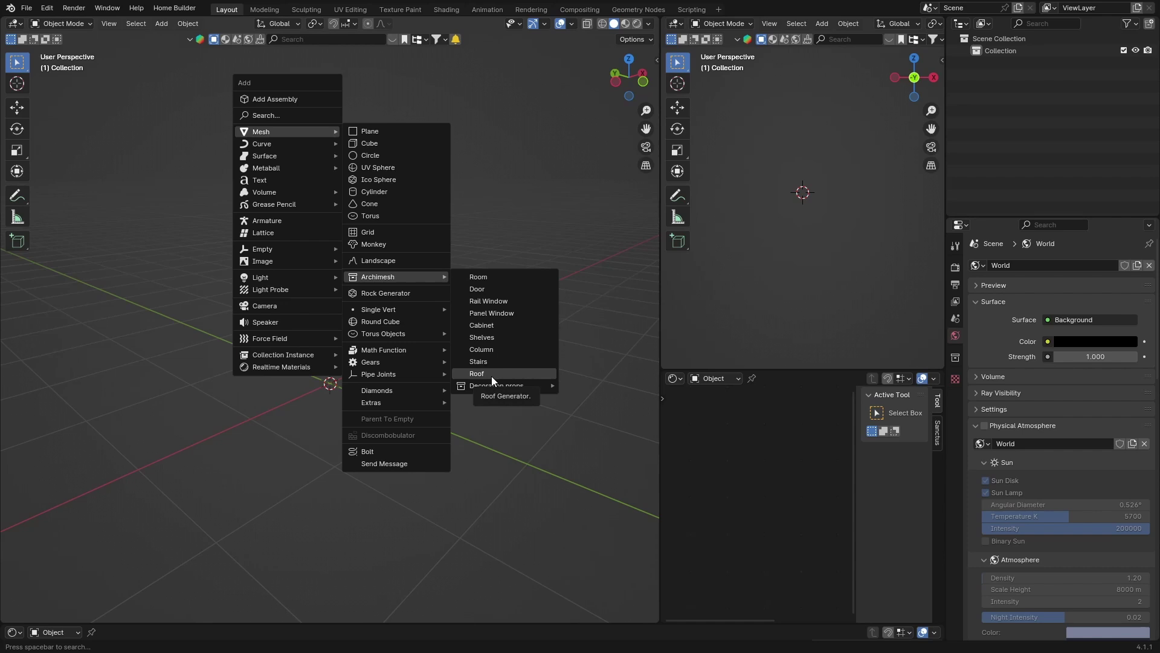
click(499, 282)
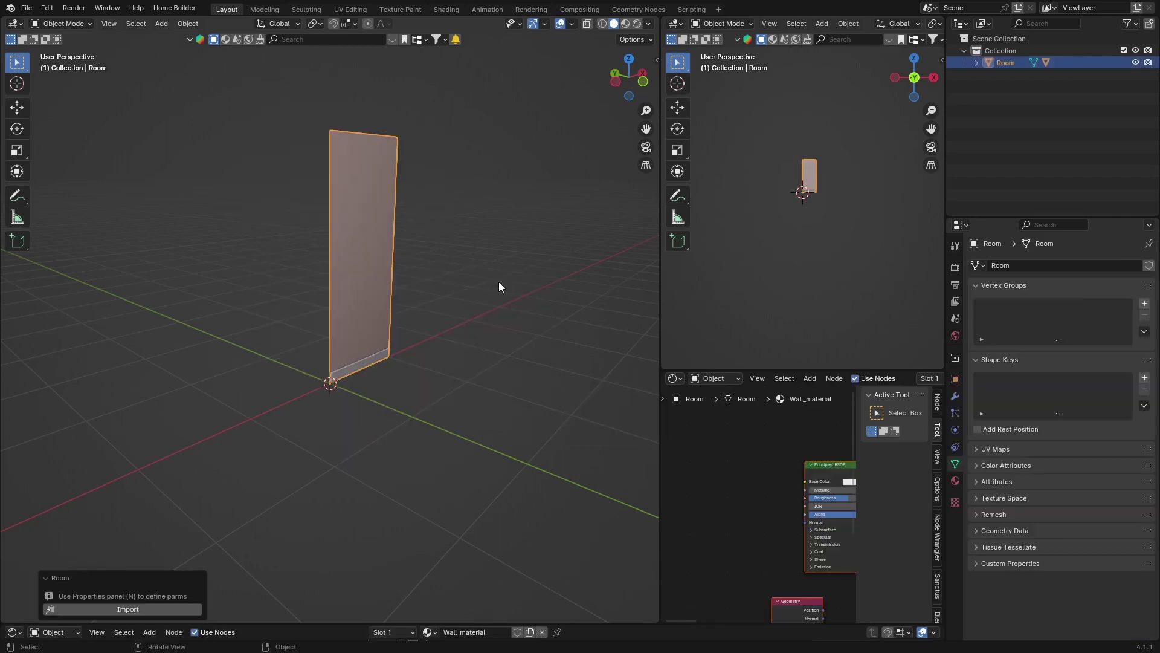
key(shift+a)
click(516, 174)
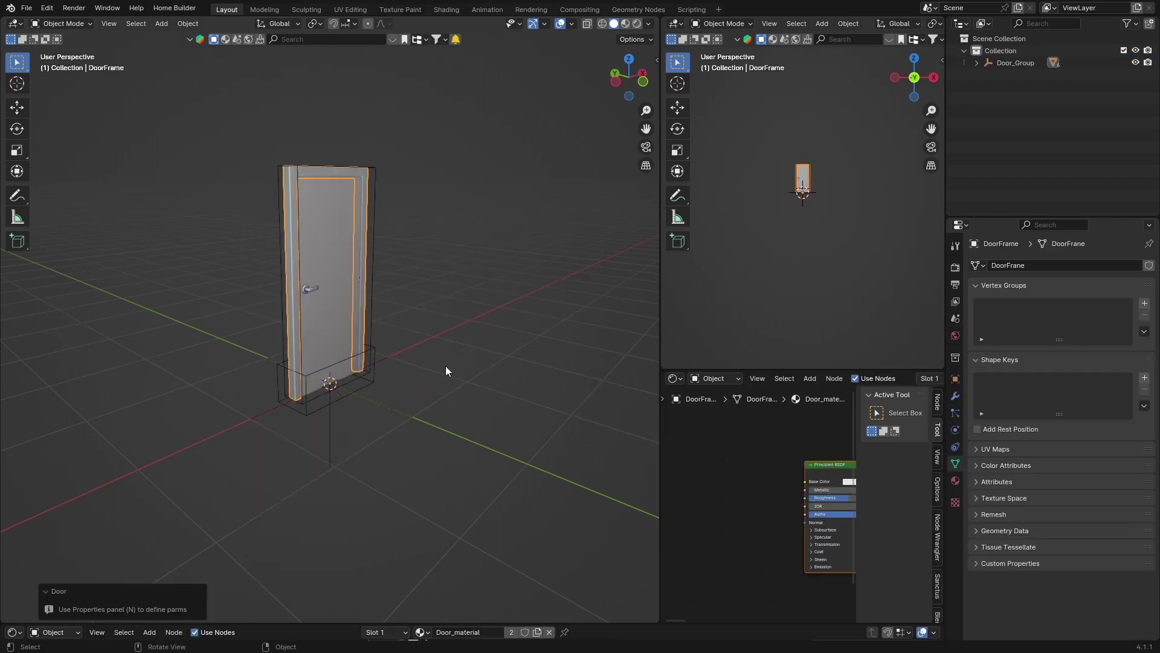
middle_drag(444, 365, 306, 360)
Preview the door in Rendered shading with Scene World unchecked for a plain grey background
click(585, 74)
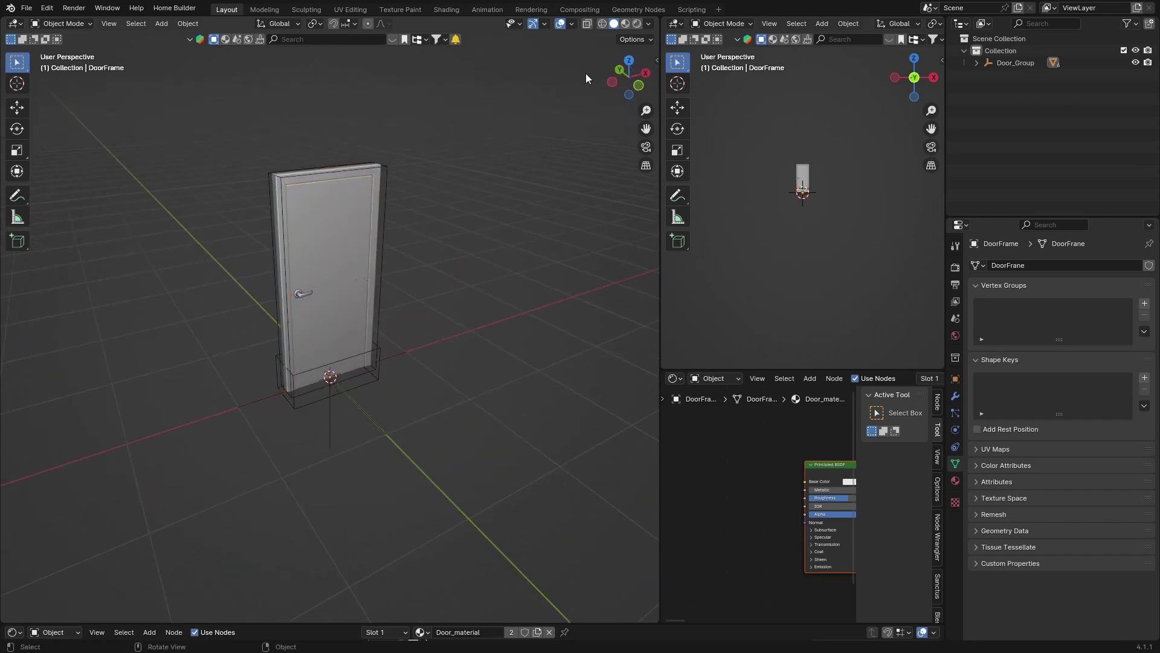
click(635, 25)
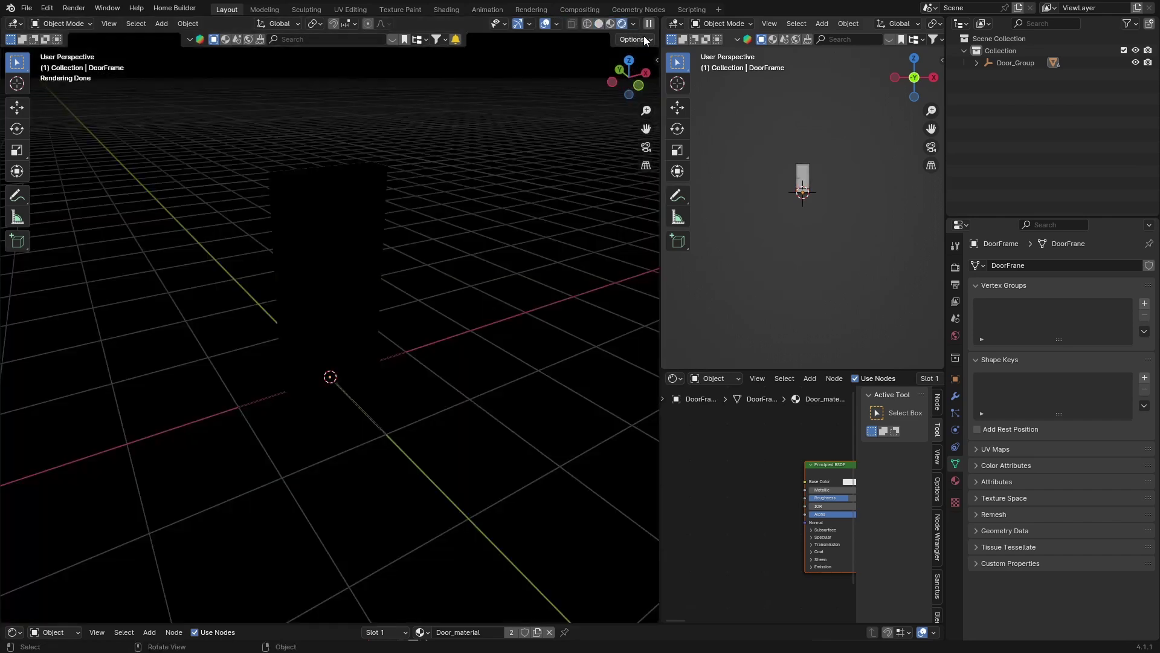
click(635, 24)
click(564, 137)
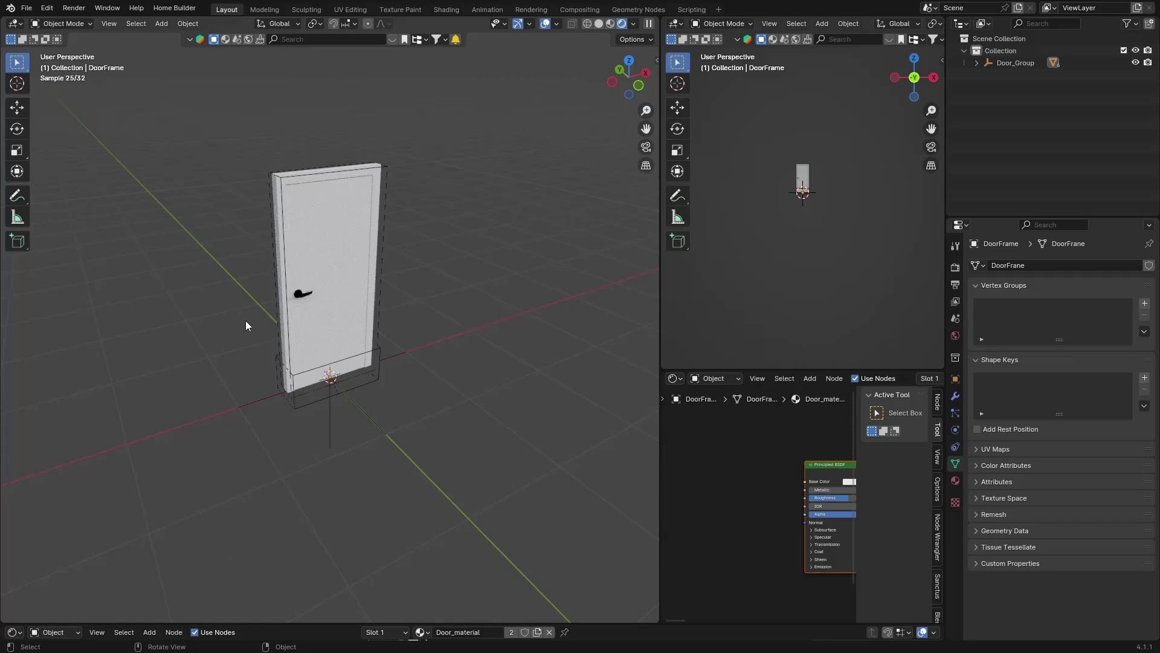
mouse_move(246, 320)
middle_down()
mouse_move(215, 339)
mouse_move(373, 337)
mouse_move(347, 254)
middle_up()
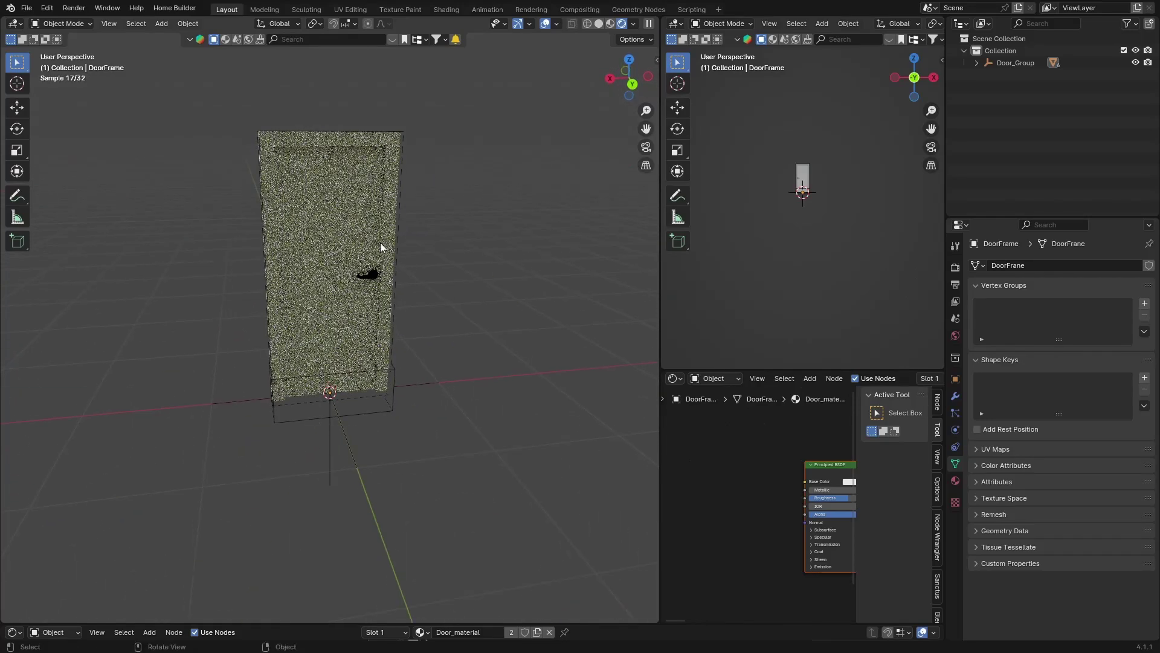
Select the door frame, bring its Diffuse and Glossy BSDF nodes into view, and open the N sidebar
click(321, 138)
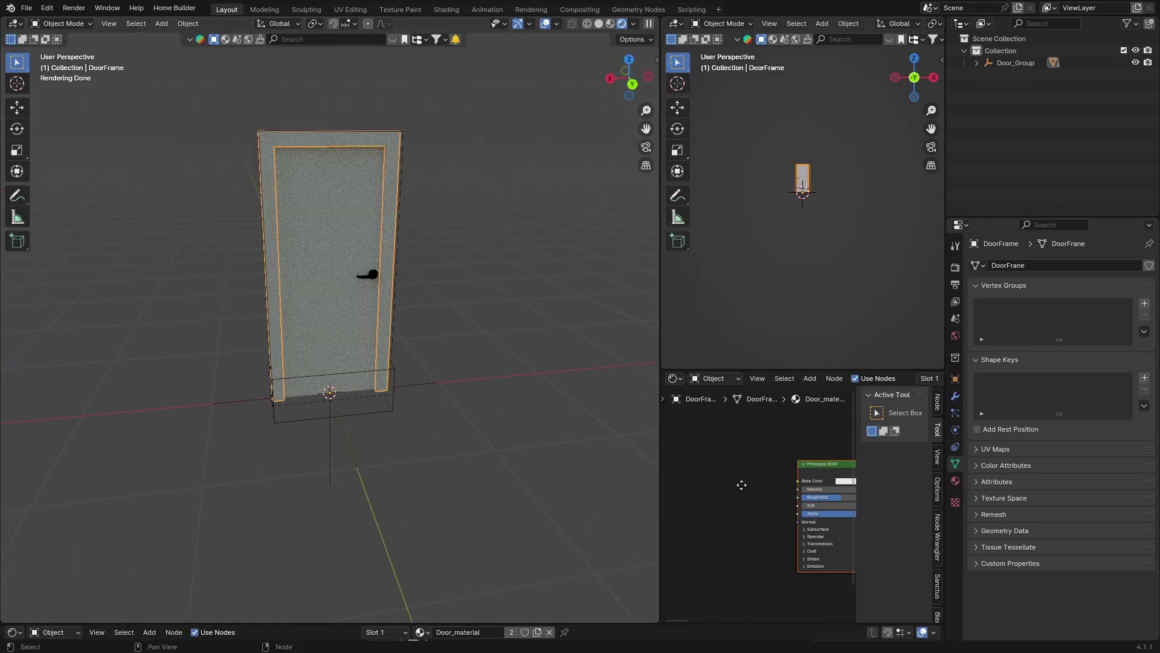
middle_drag(765, 491, 707, 489)
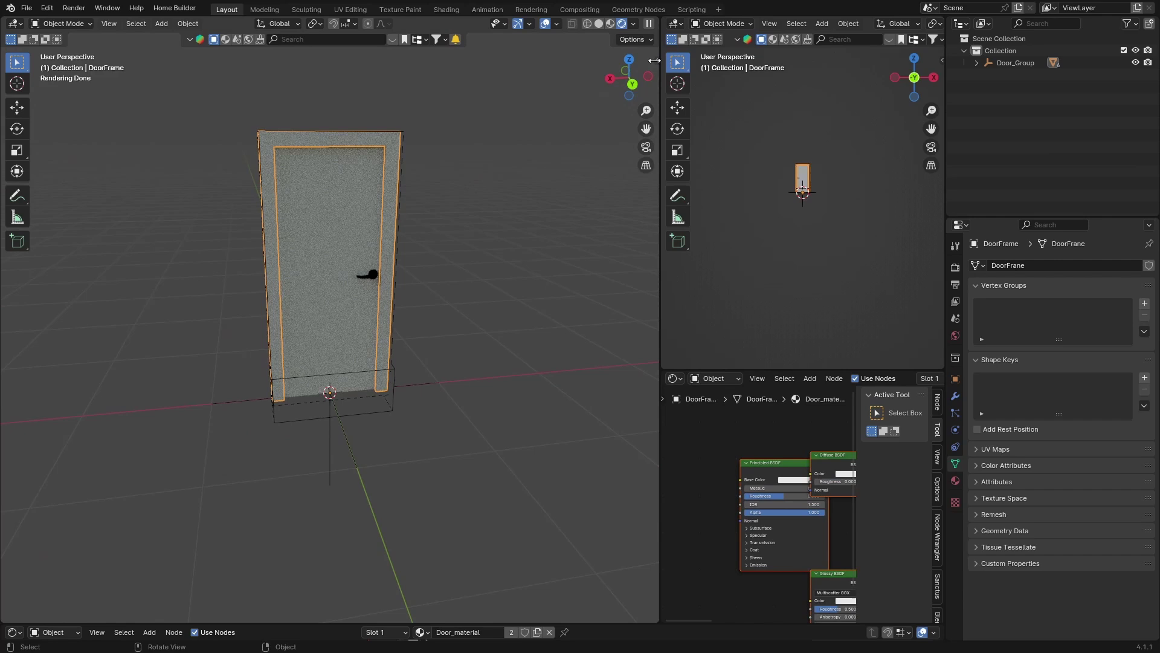
drag(655, 60, 468, 363)
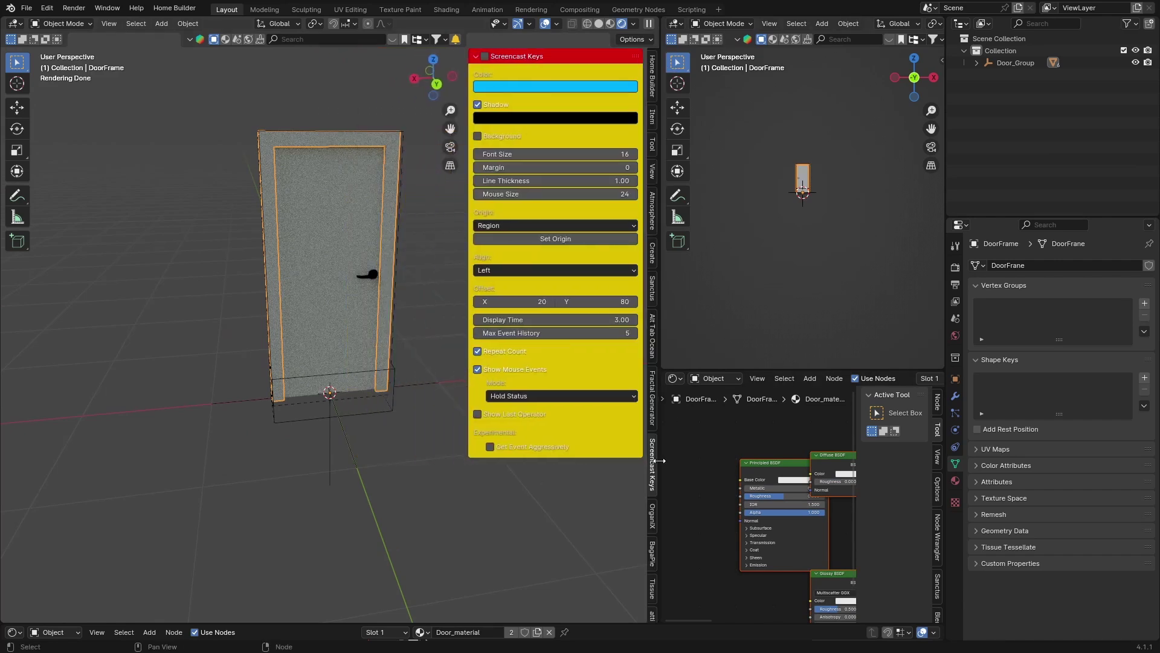
In the Realtime Materials panel, apply the Beu Metal material to the door panel
scroll(655, 471, down, 15)
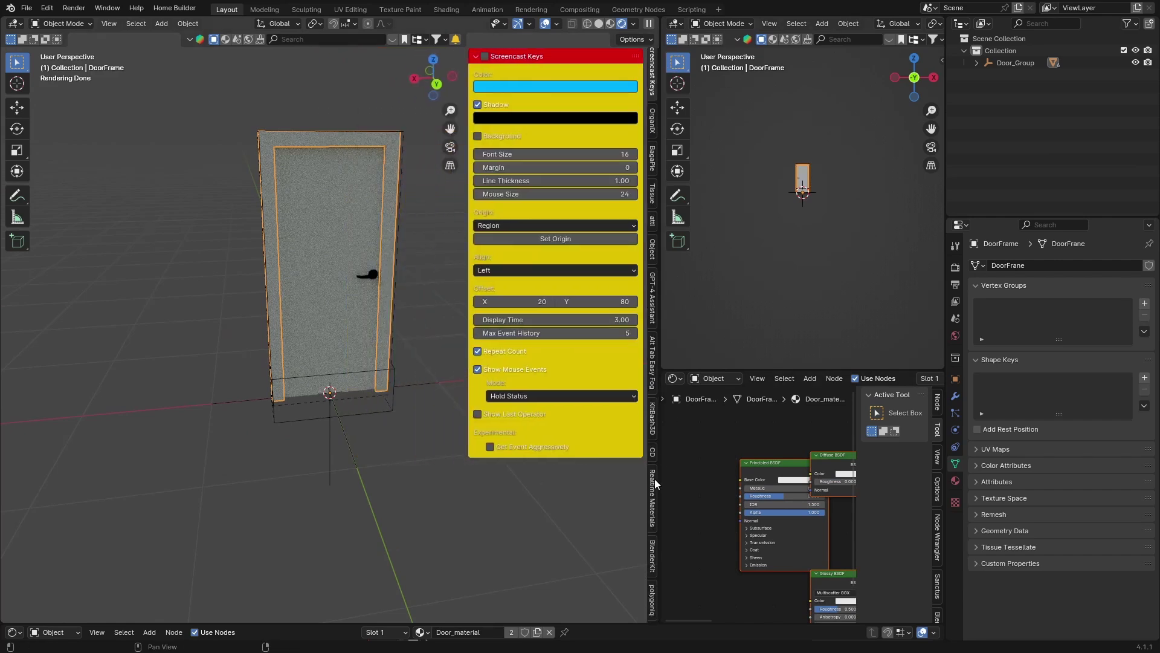
click(652, 502)
click(520, 116)
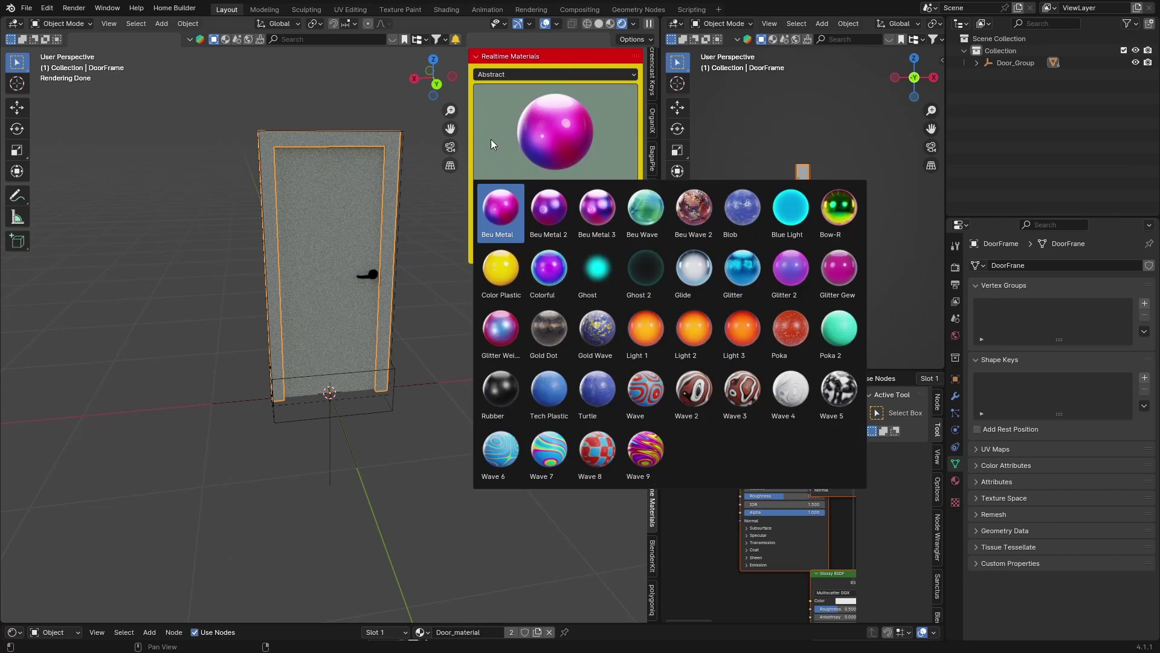
click(512, 73)
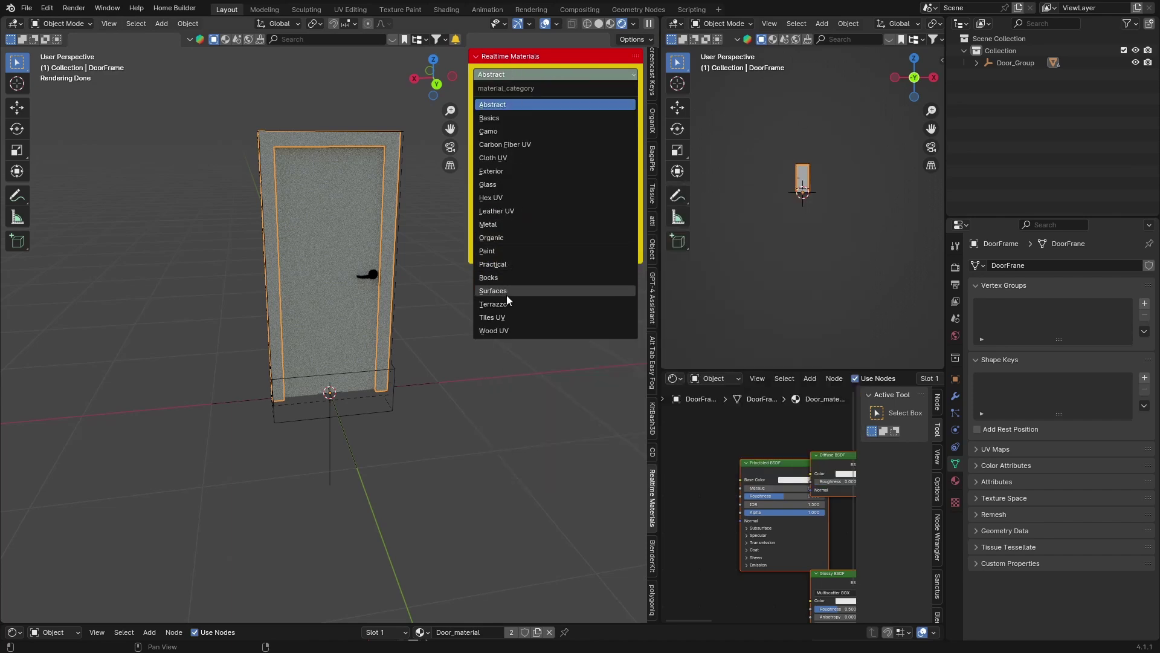
click(320, 231)
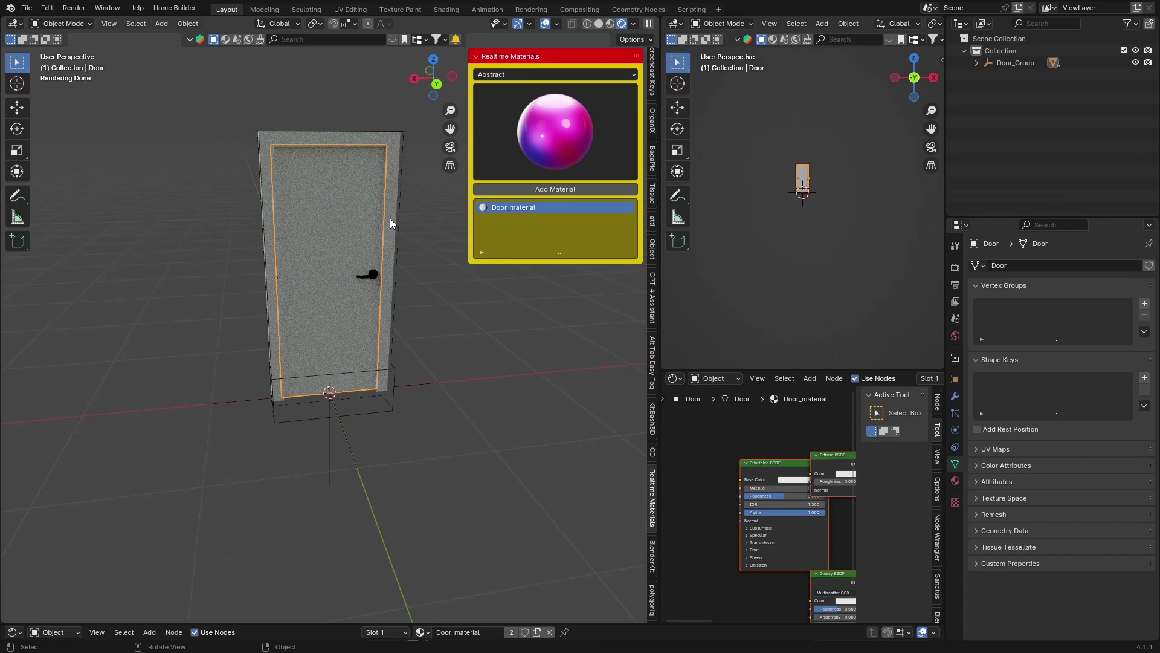
click(528, 191)
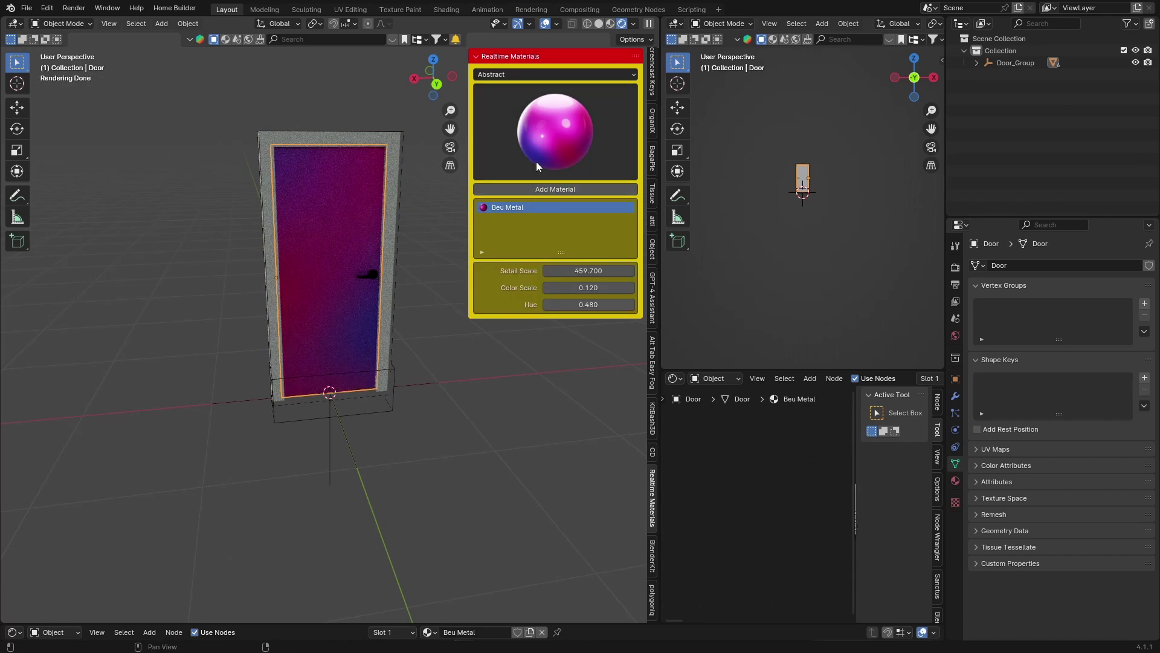
click(538, 142)
click(535, 140)
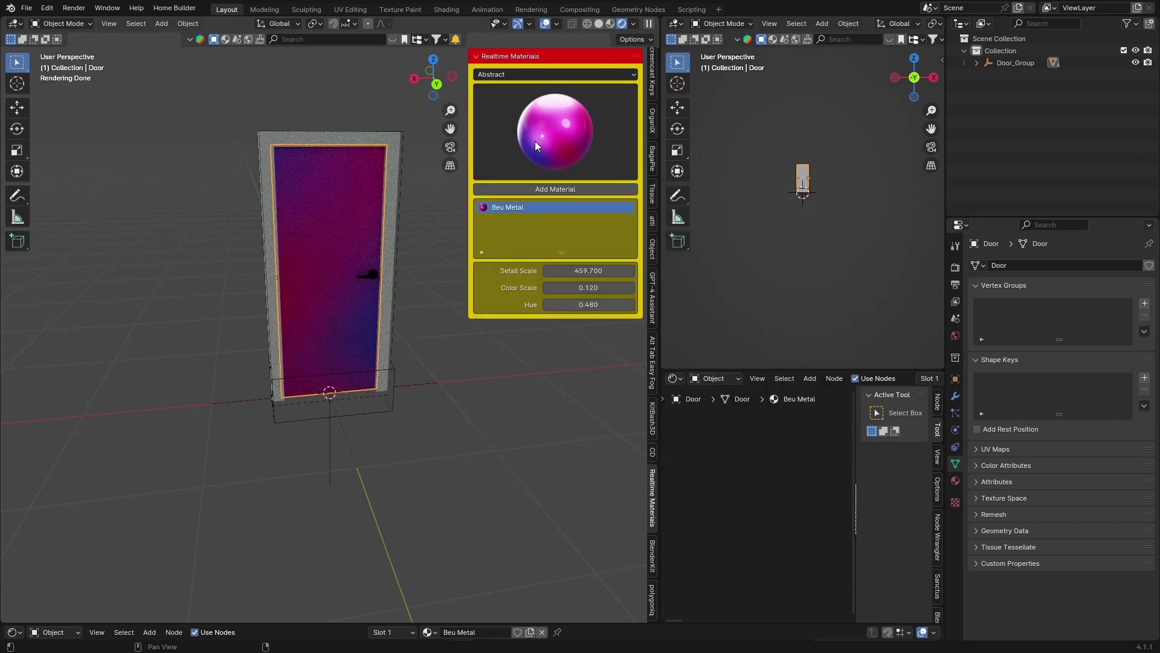
Replace it with Ash Wood from the Wood UV category
click(516, 75)
click(510, 329)
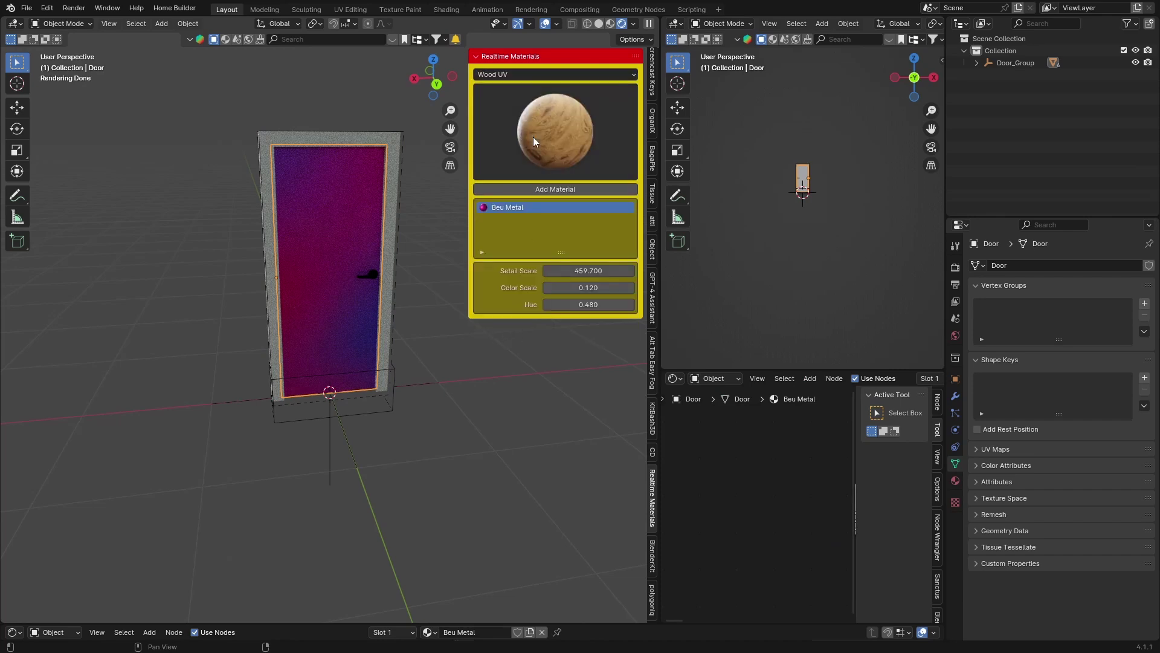
click(533, 137)
click(493, 203)
click(522, 189)
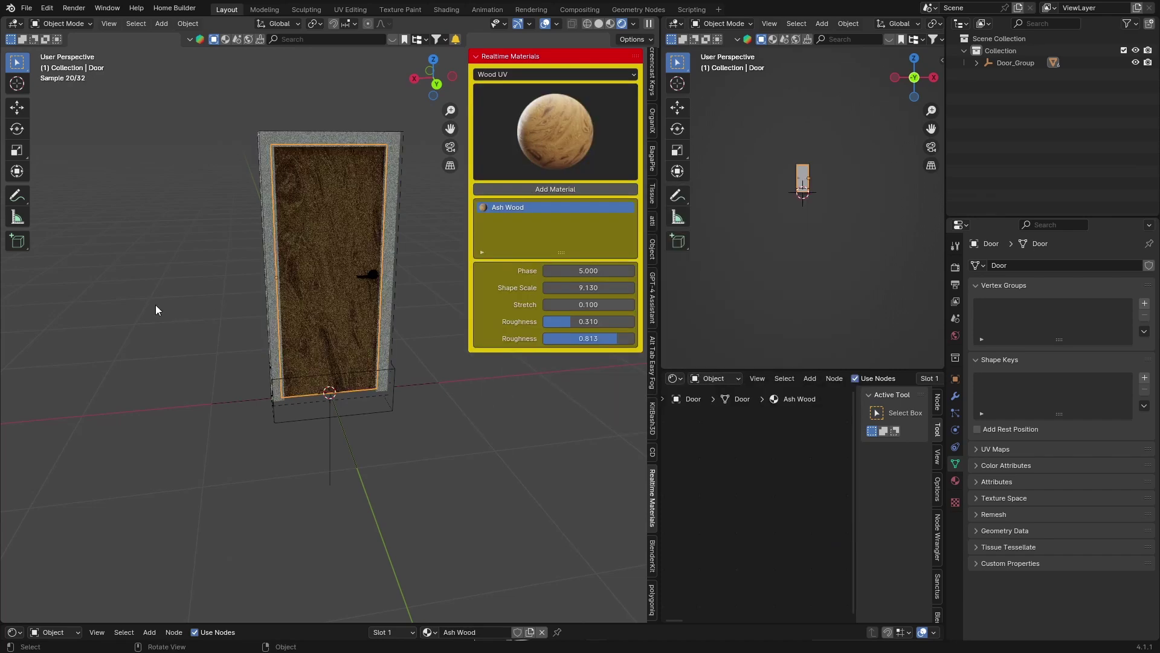
middle_drag(147, 303, 332, 277)
Give the DoorFrame the orange Chipped Paint material from the Paint category
click(354, 256)
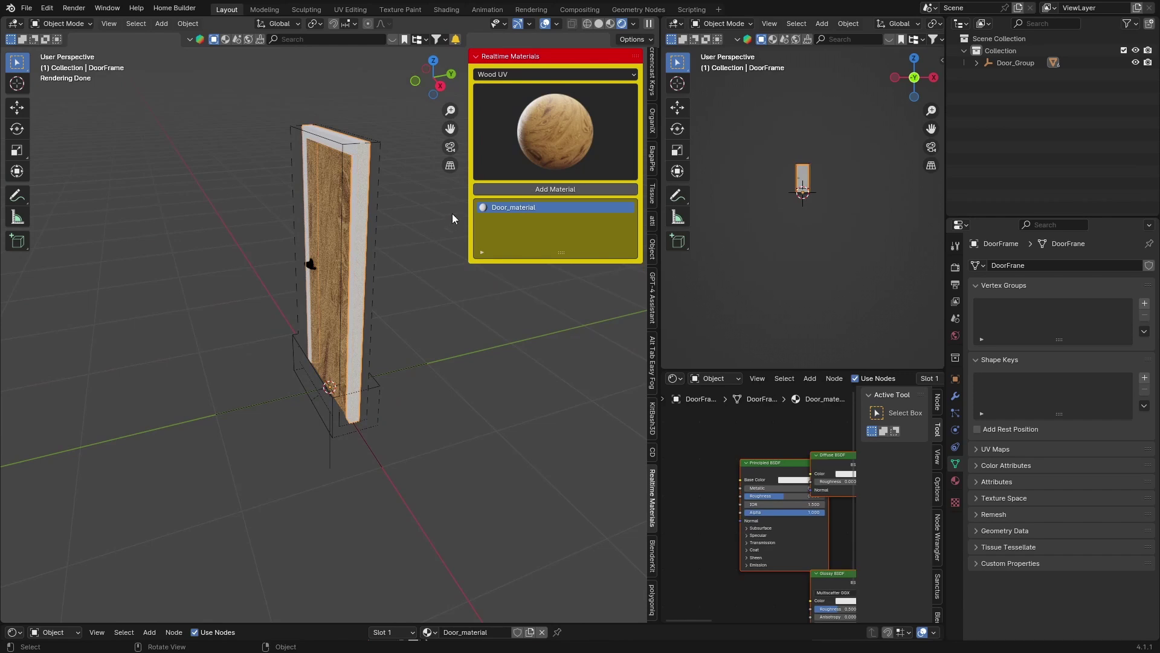
click(532, 100)
click(512, 75)
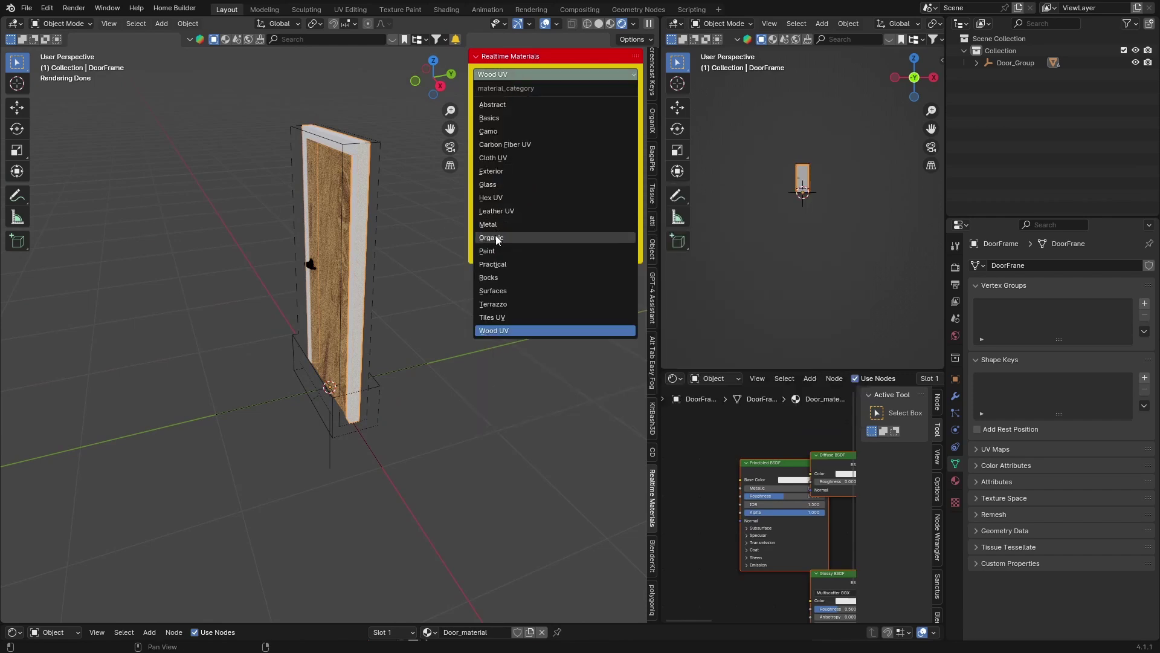
click(496, 250)
click(533, 133)
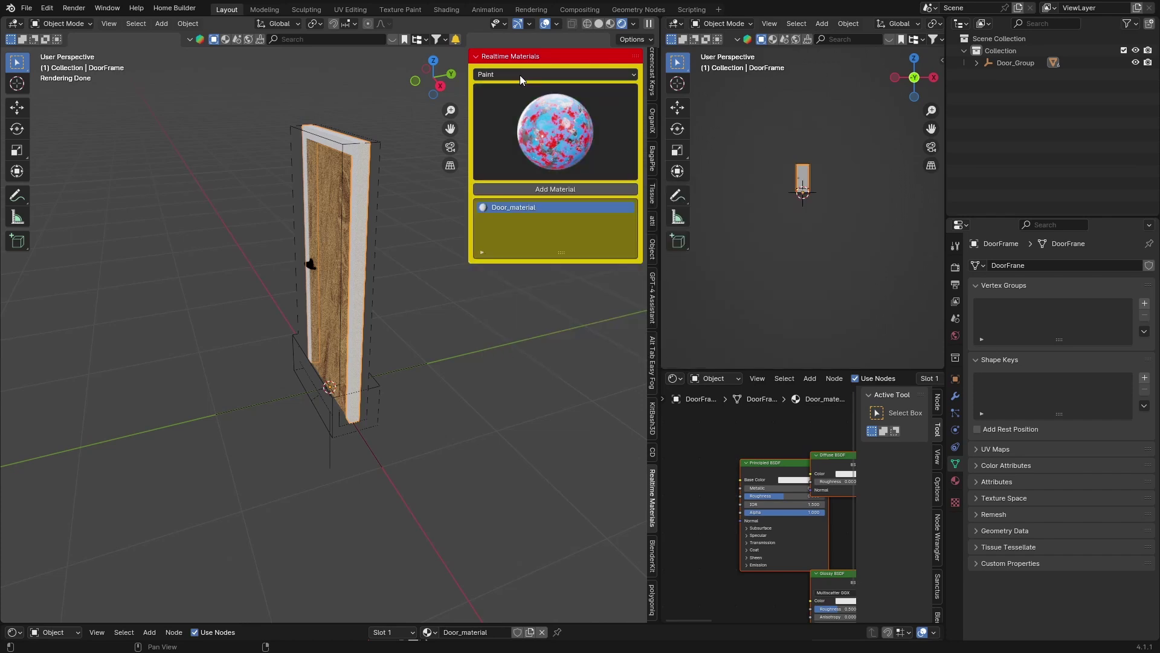
click(533, 126)
click(549, 208)
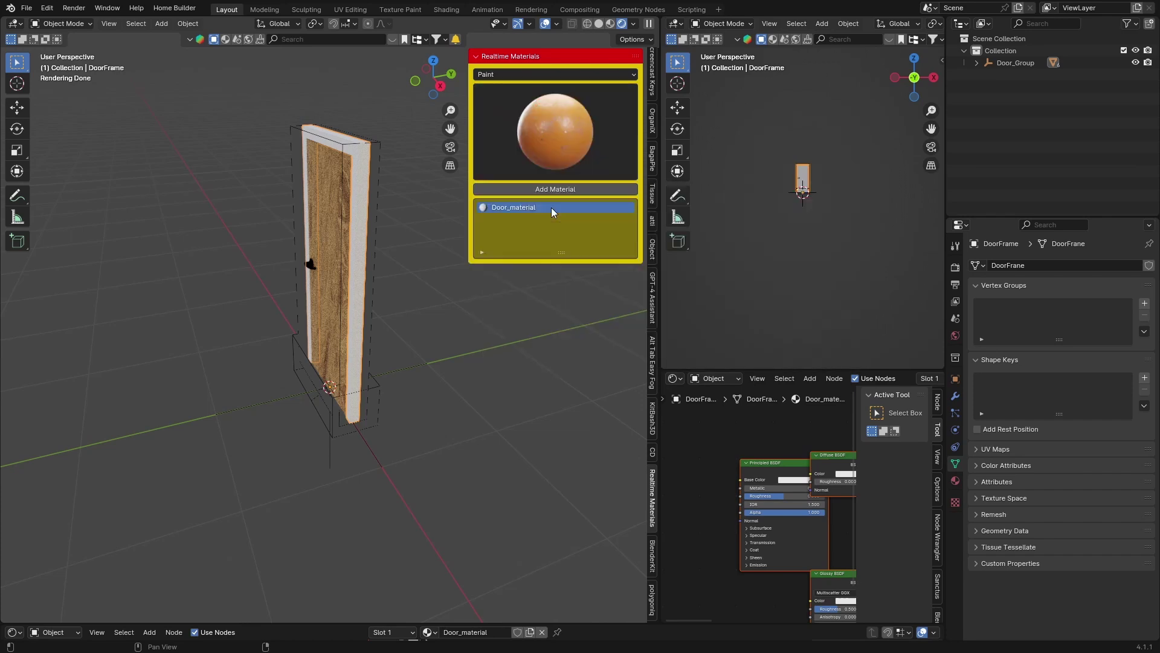
click(549, 187)
mouse_move(199, 307)
middle_down()
mouse_move(227, 317)
mouse_move(183, 315)
middle_up()
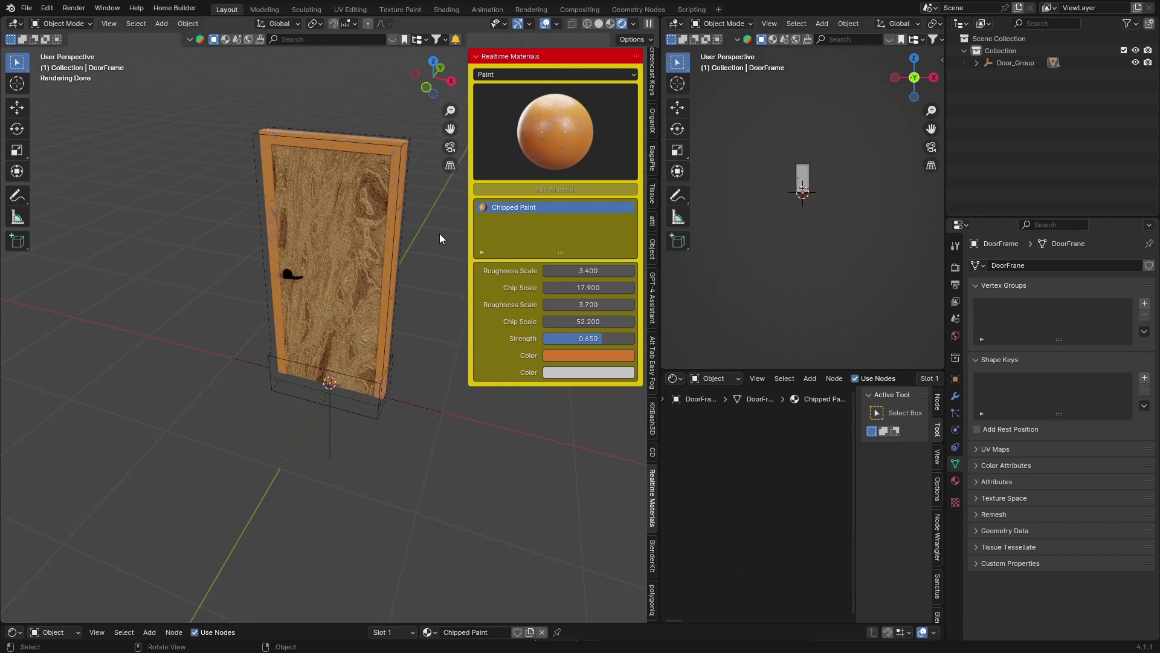
drag(409, 110, 188, 375)
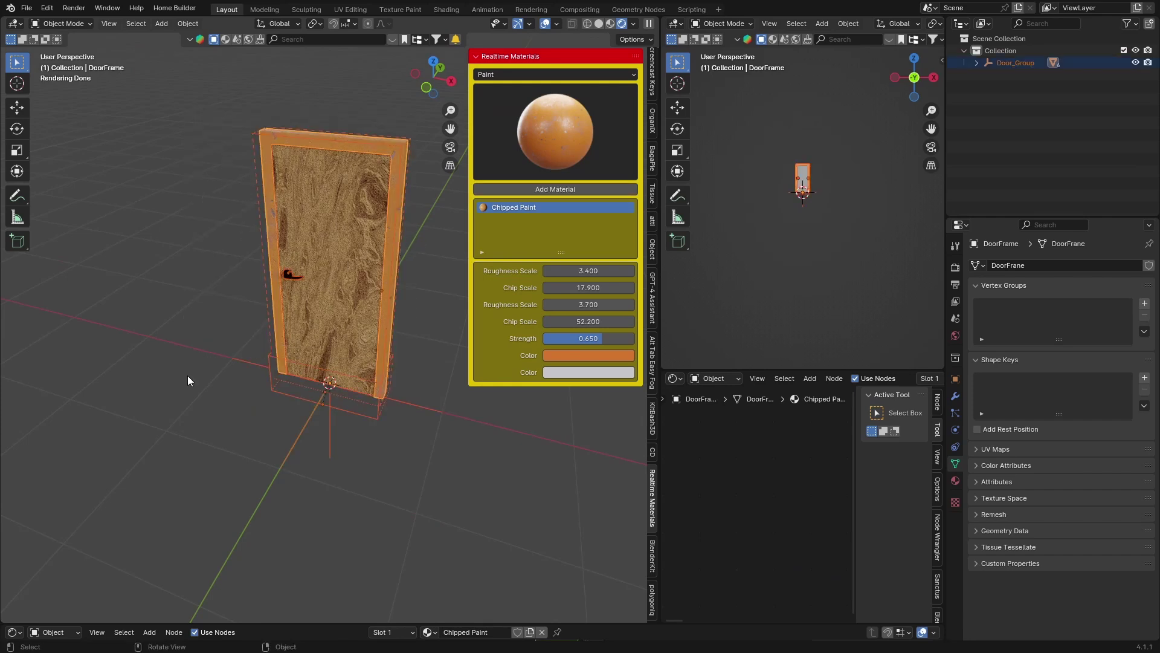
Delete the door and add an Archimesh staircase
key(Delete)
key(n)
key(shift+a)
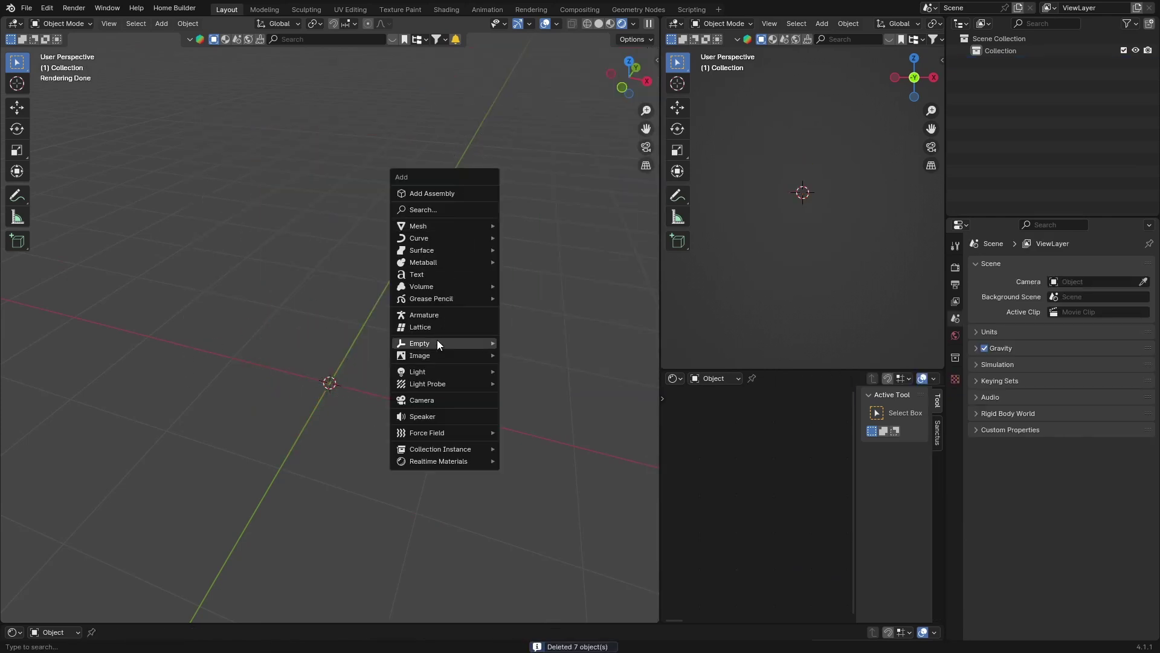
mouse_move(433, 225)
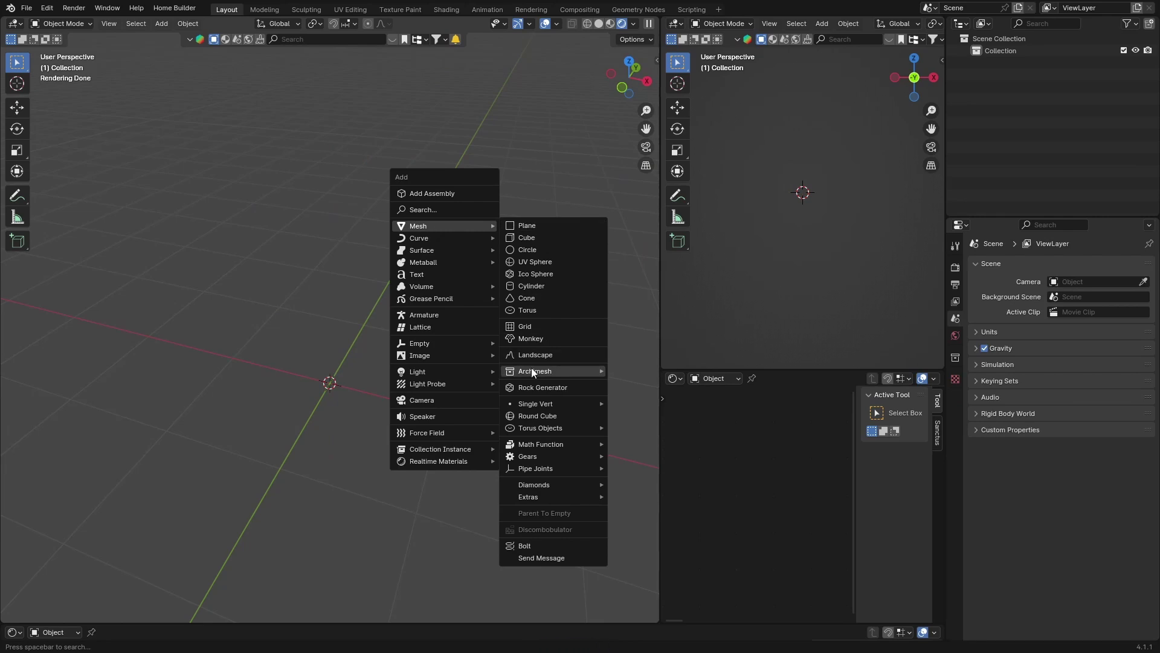
mouse_move(531, 369)
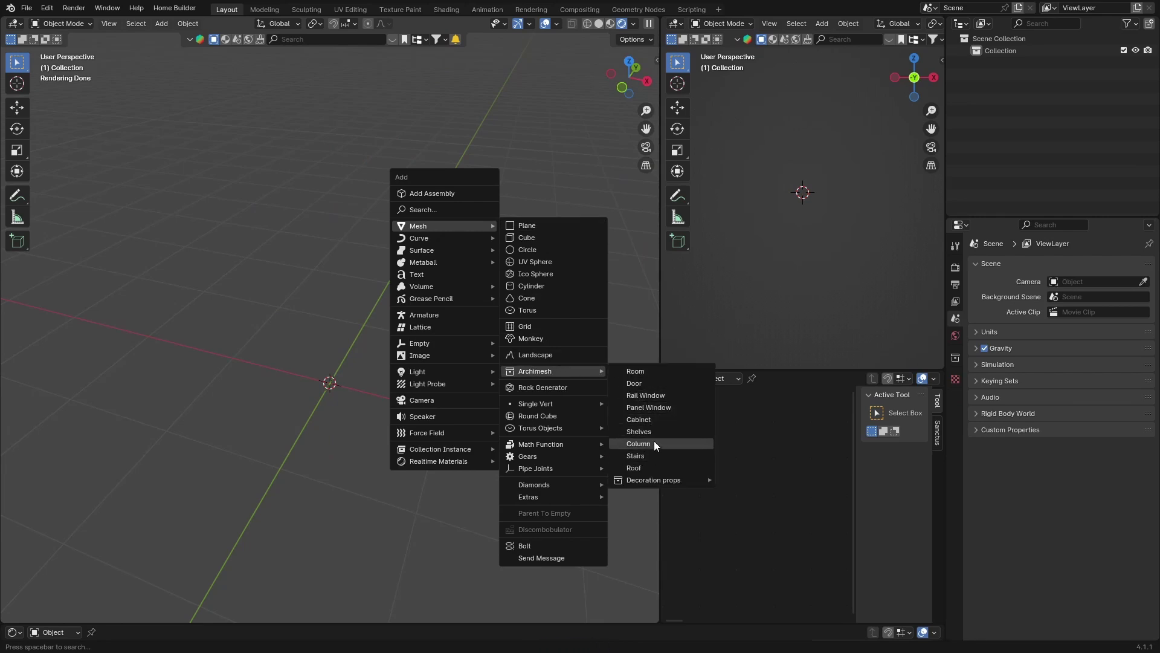
click(650, 458)
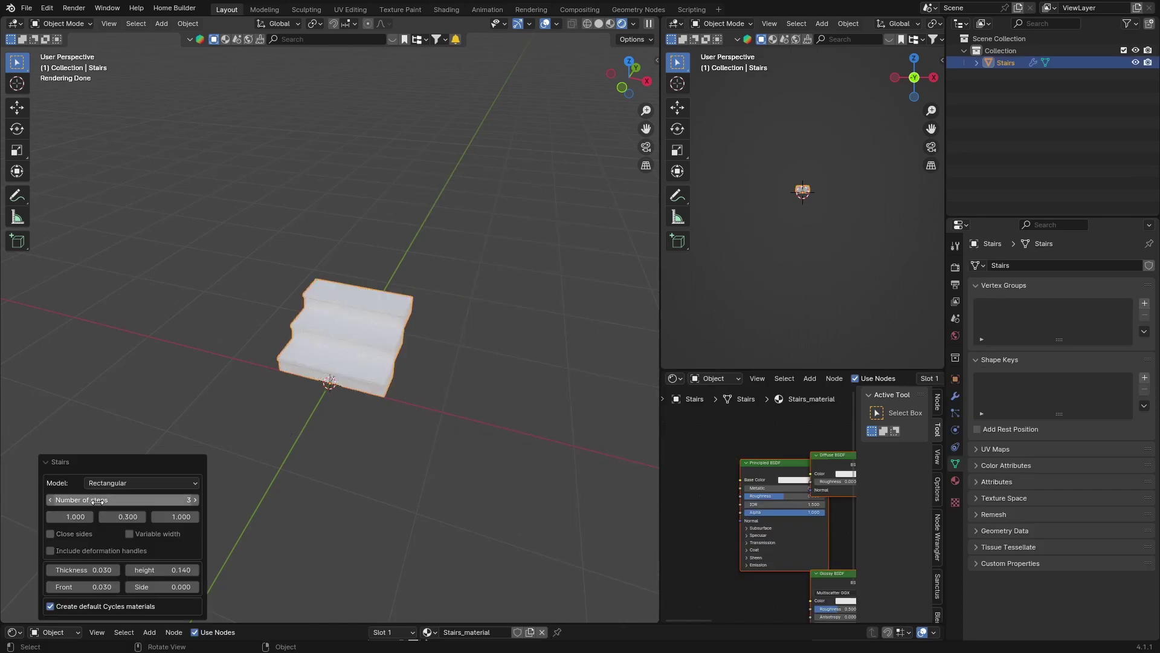
Set the staircase to 9 steps and width 2.950, then delete it
drag(82, 499, 1023, 500)
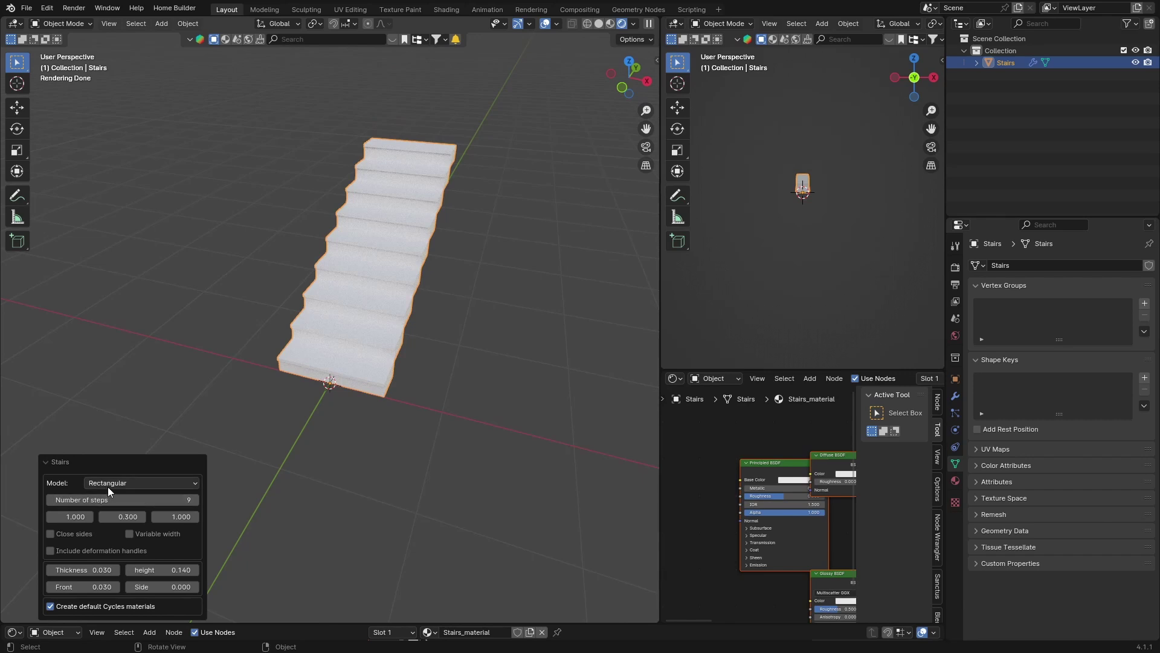
drag(75, 515, 157, 517)
key(Delete)
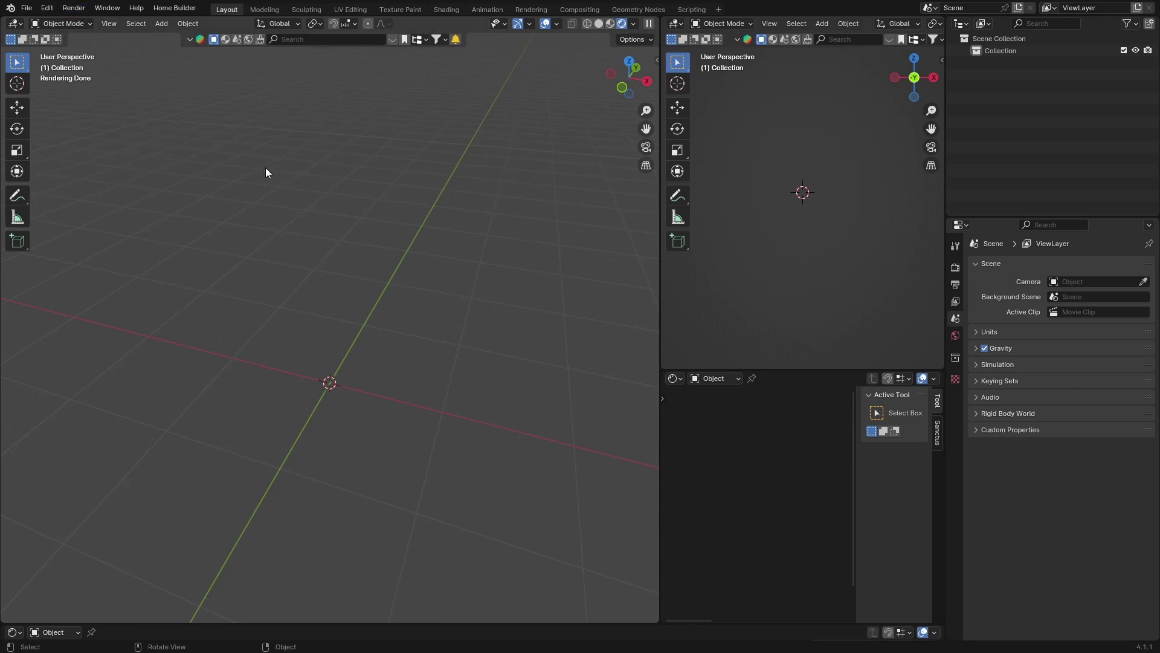
click(48, 9)
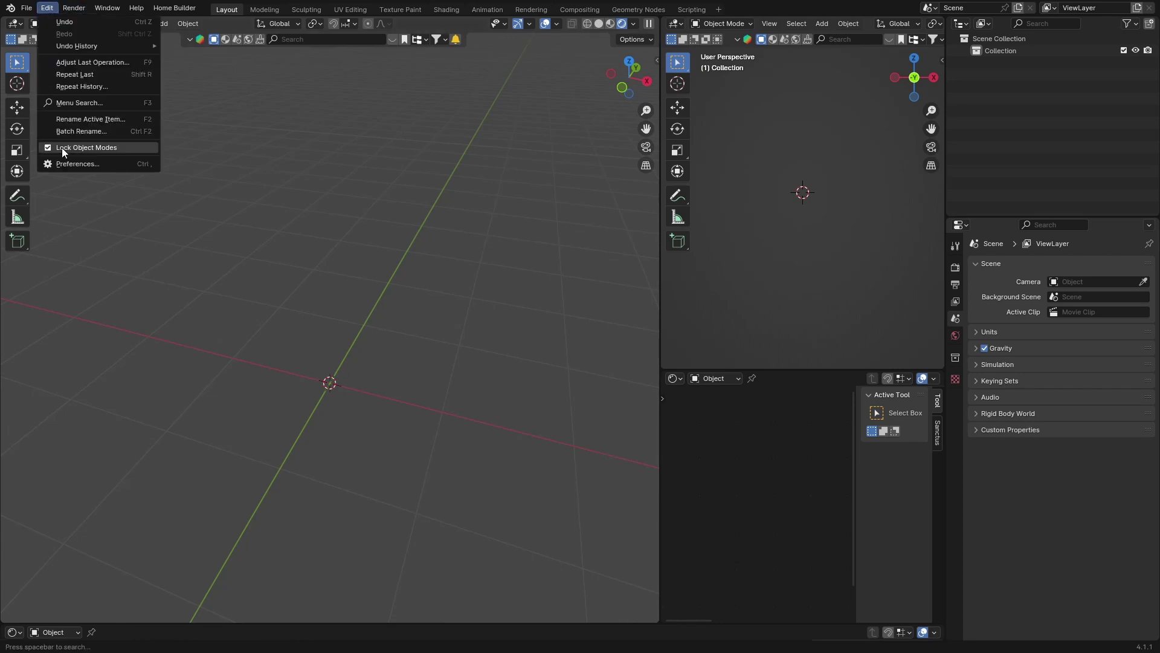
click(66, 165)
click(387, 45)
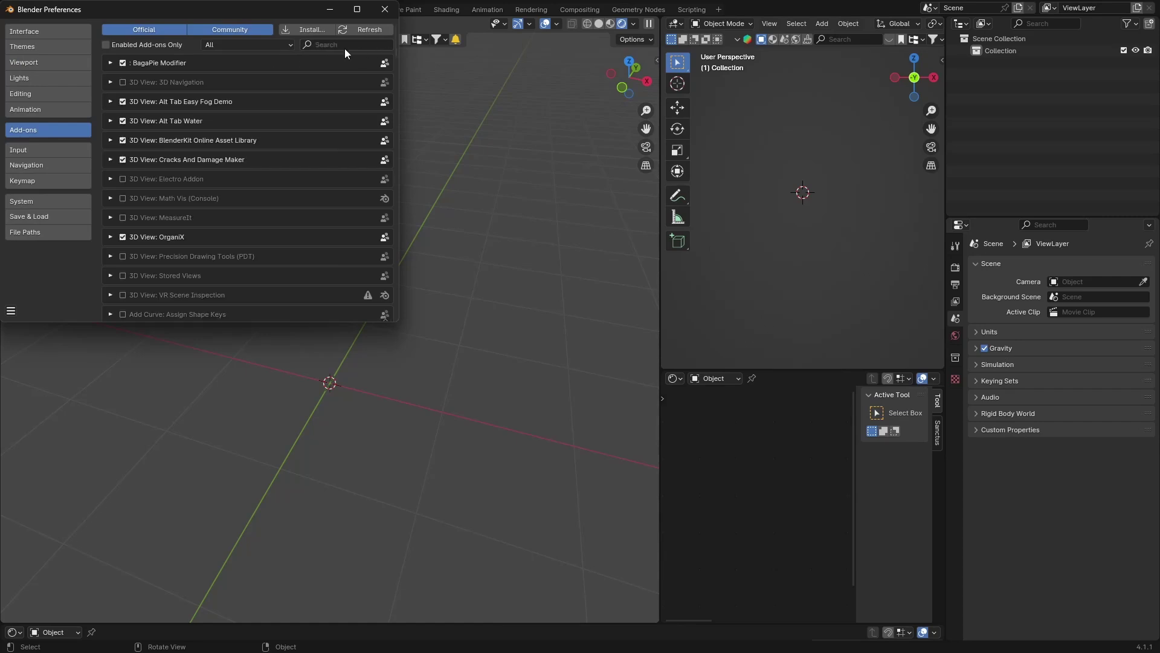
click(344, 48)
text(extr)
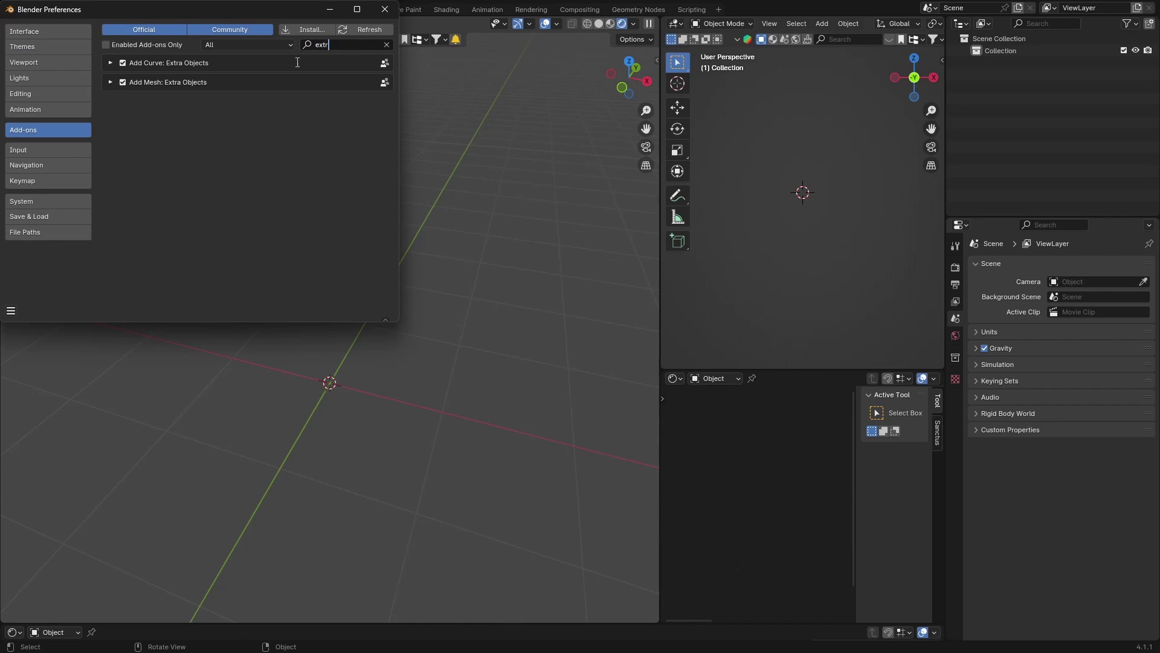
click(378, 18)
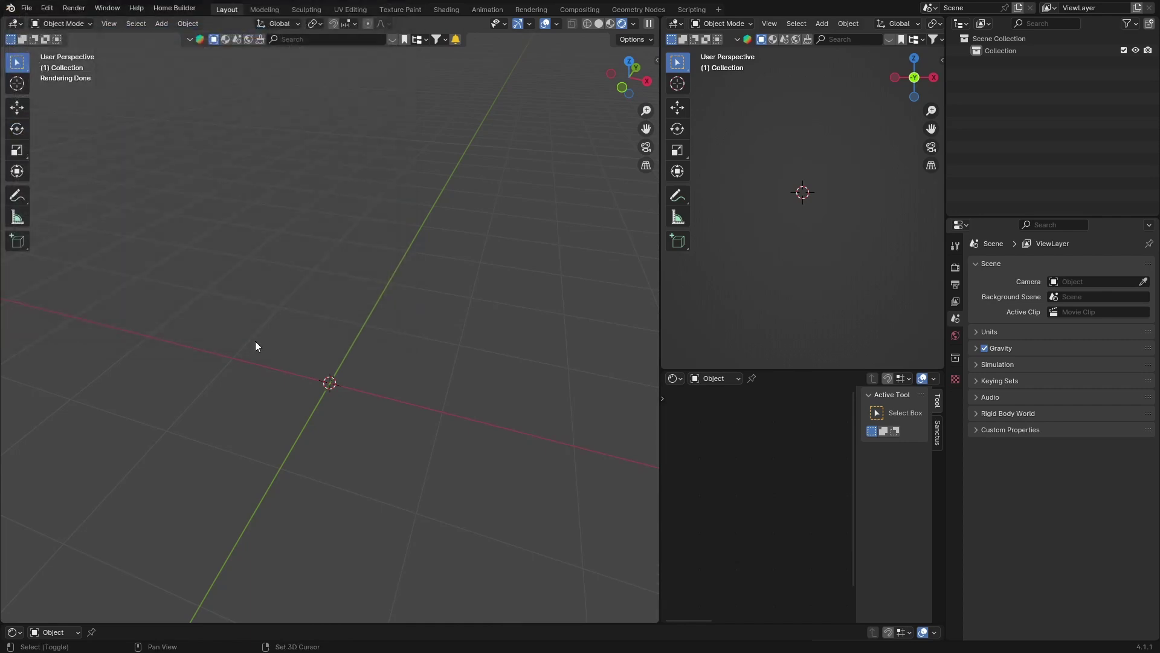
Add a set of generated rocks from the Shift+A add menu
key(shift+a)
mouse_move(255, 341)
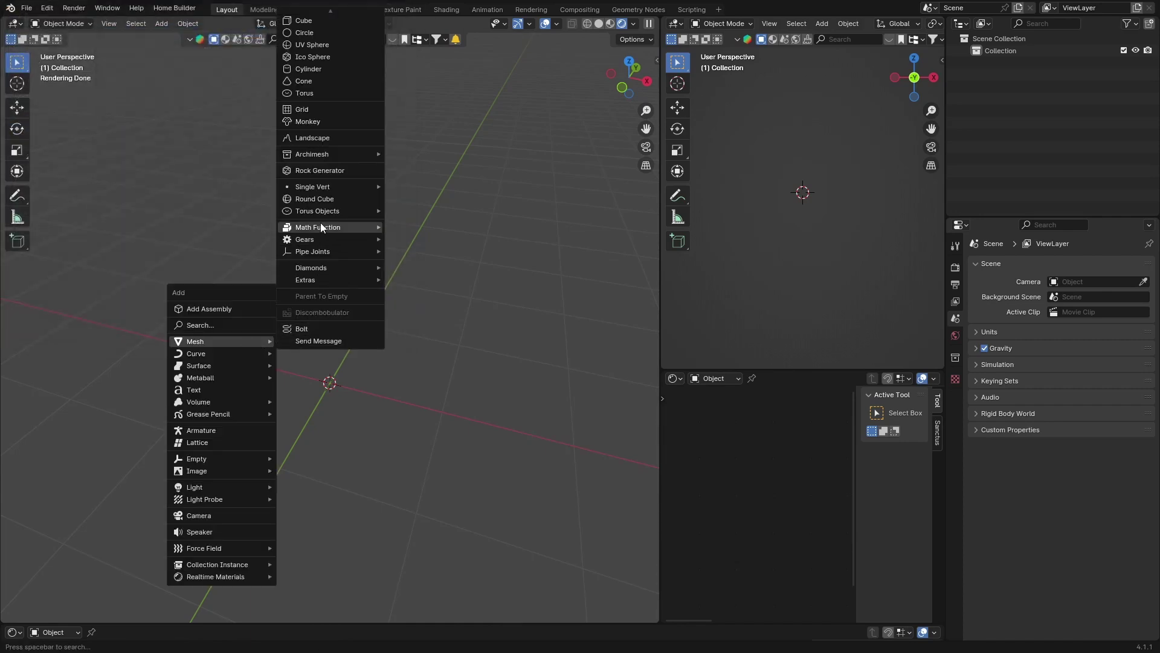
mouse_move(323, 254)
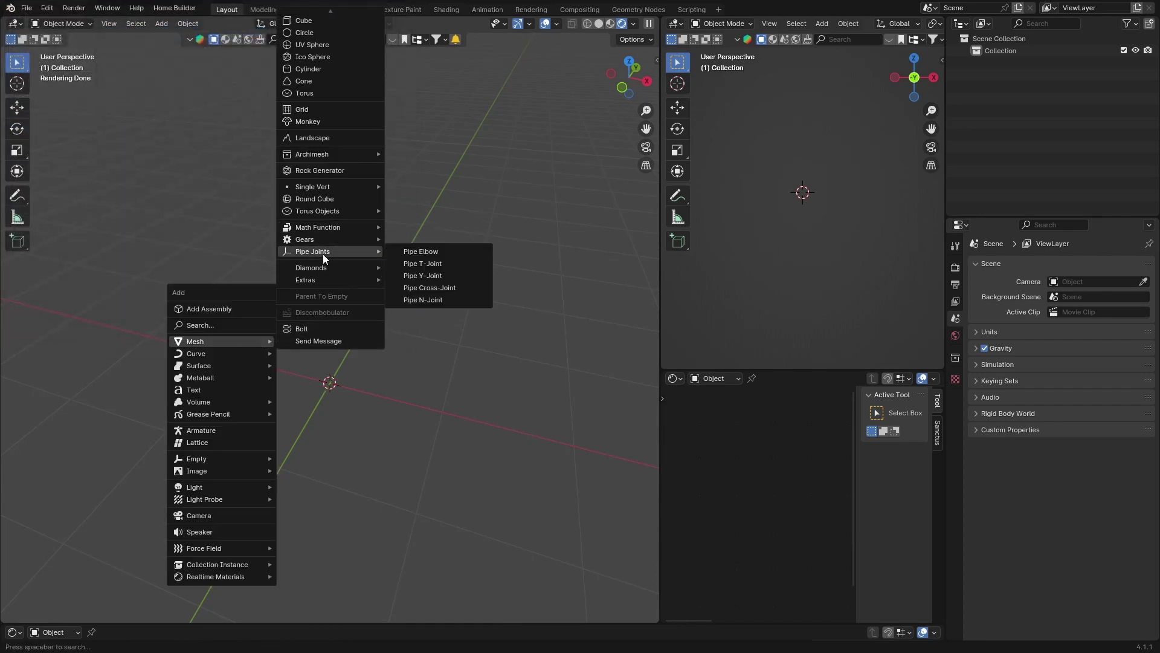
click(316, 172)
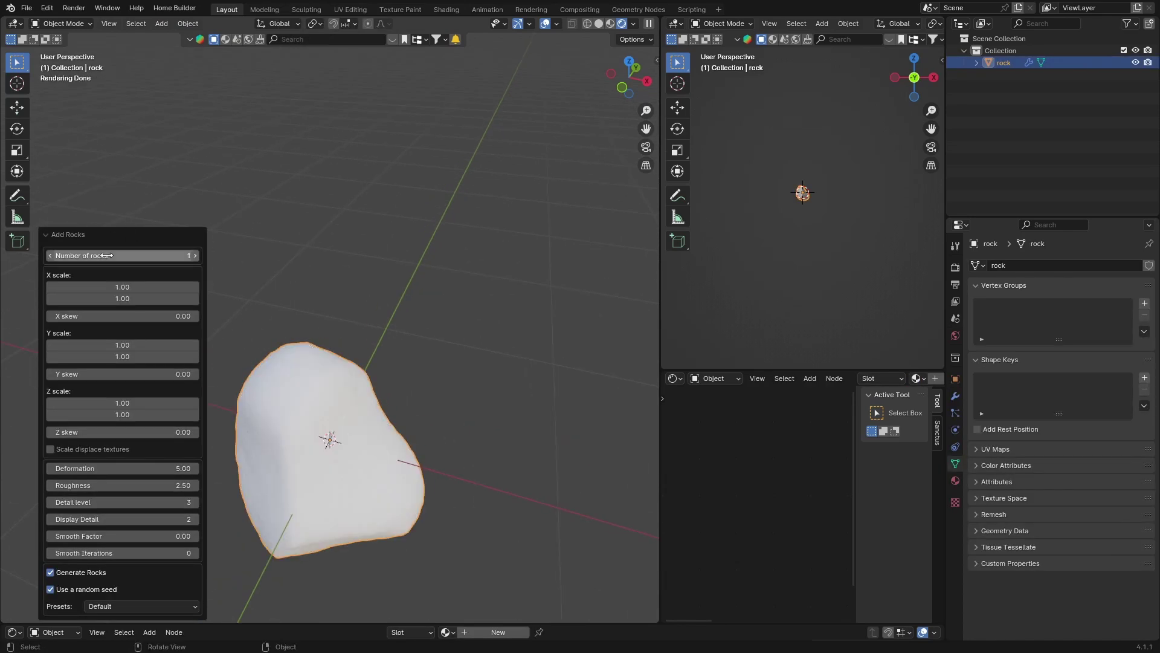
Cut the number of generated rocks to 3, then down to a single rock
click(140, 257)
text(3)
key(Return)
ctrl+scroll(121, 256, up, 2)
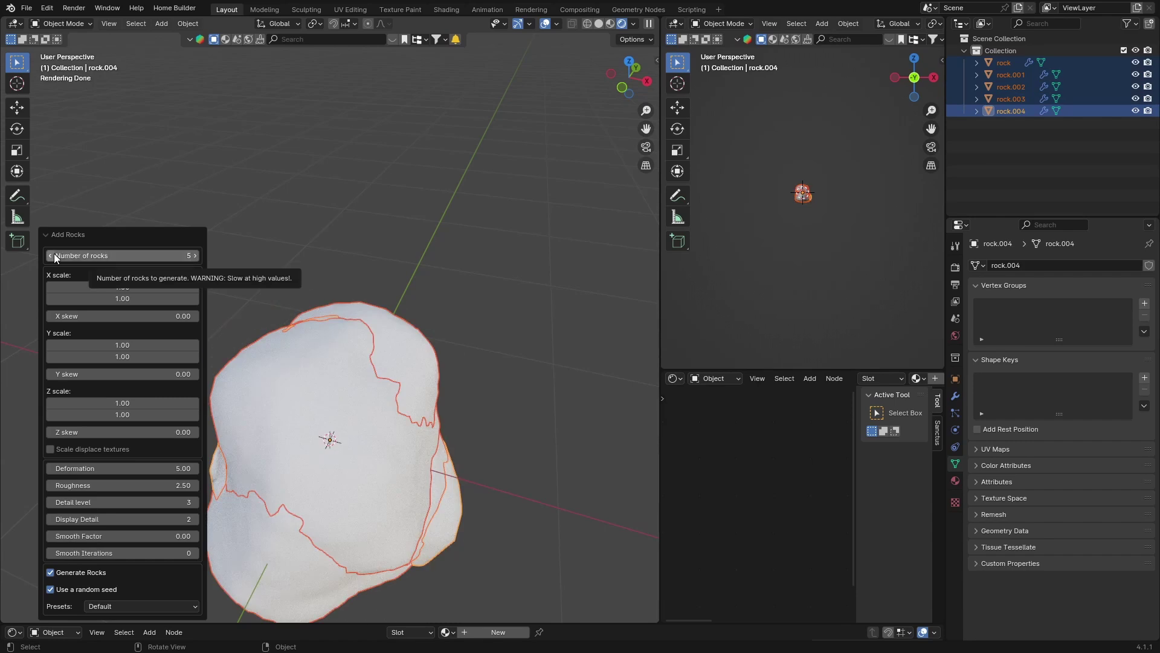
drag(72, 255, 54, 257)
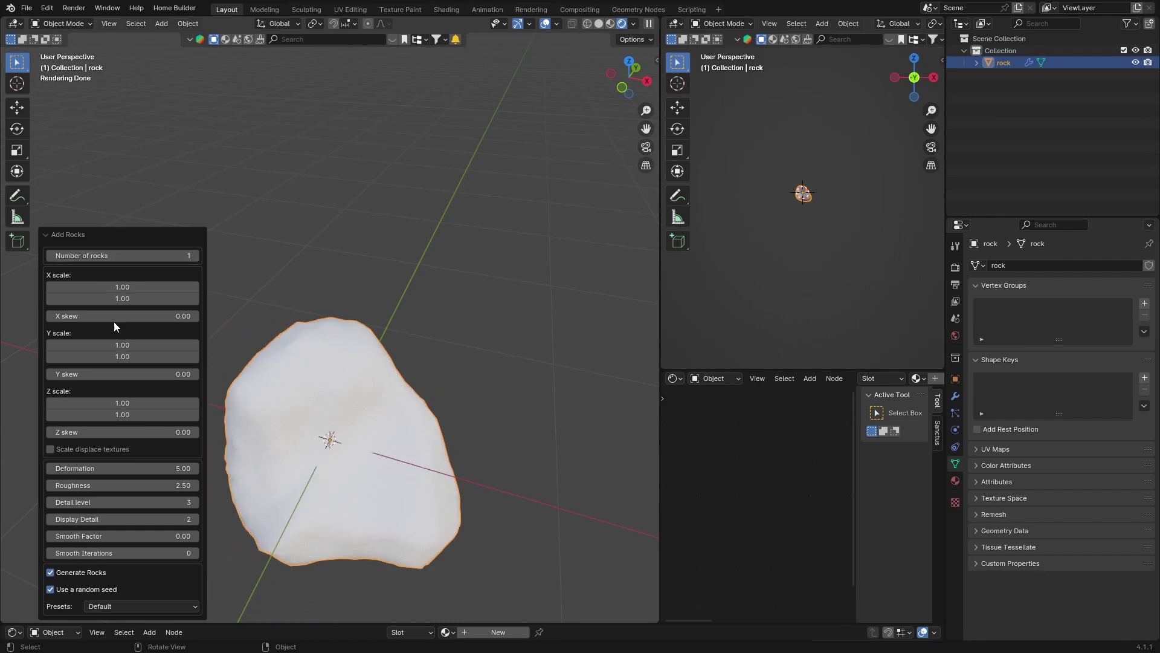
Raise the rock's X scale to about 1.2, Y scale slightly, and deformation to 5.45
drag(121, 298, 125, 290)
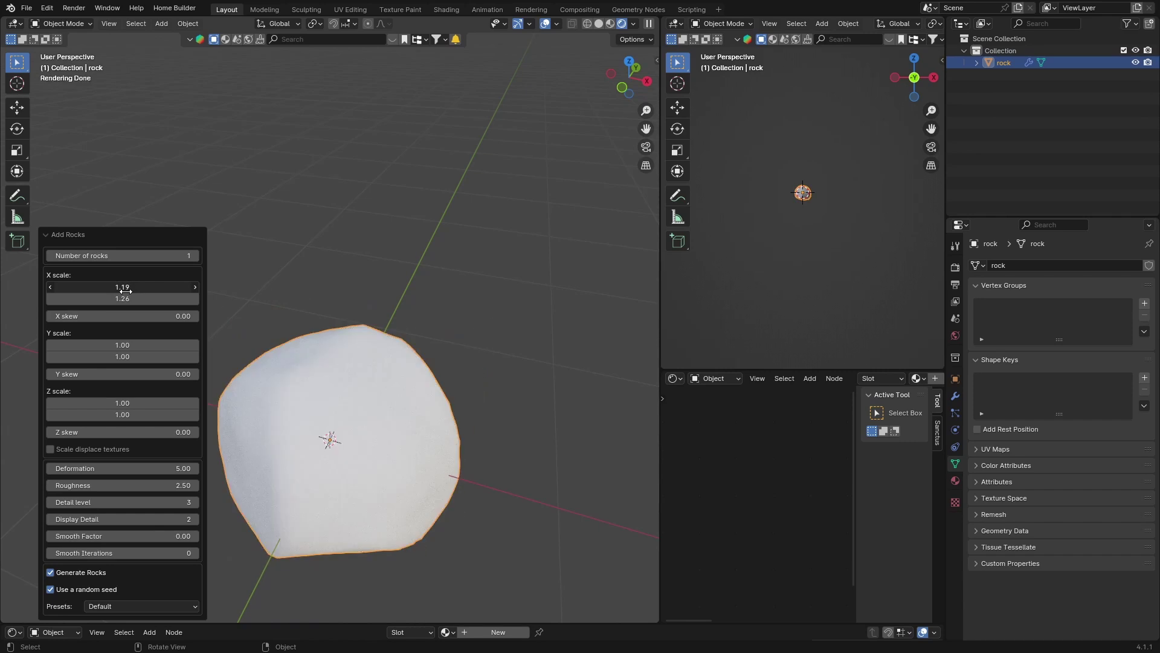
drag(105, 347, 109, 353)
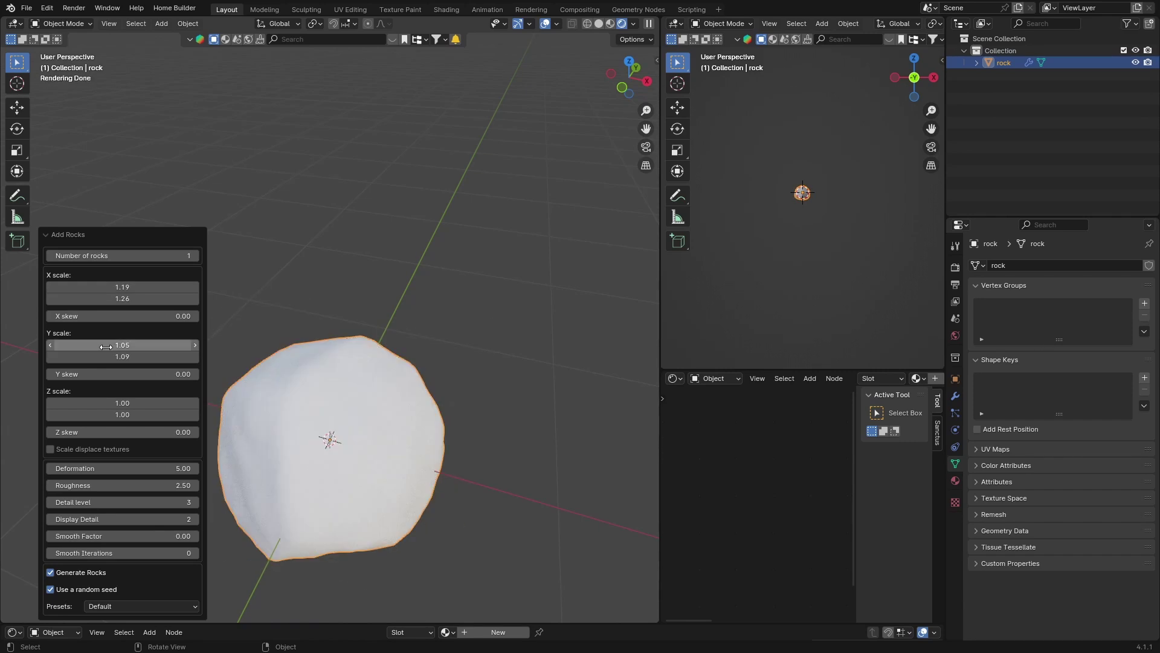
drag(121, 468, 1042, 470)
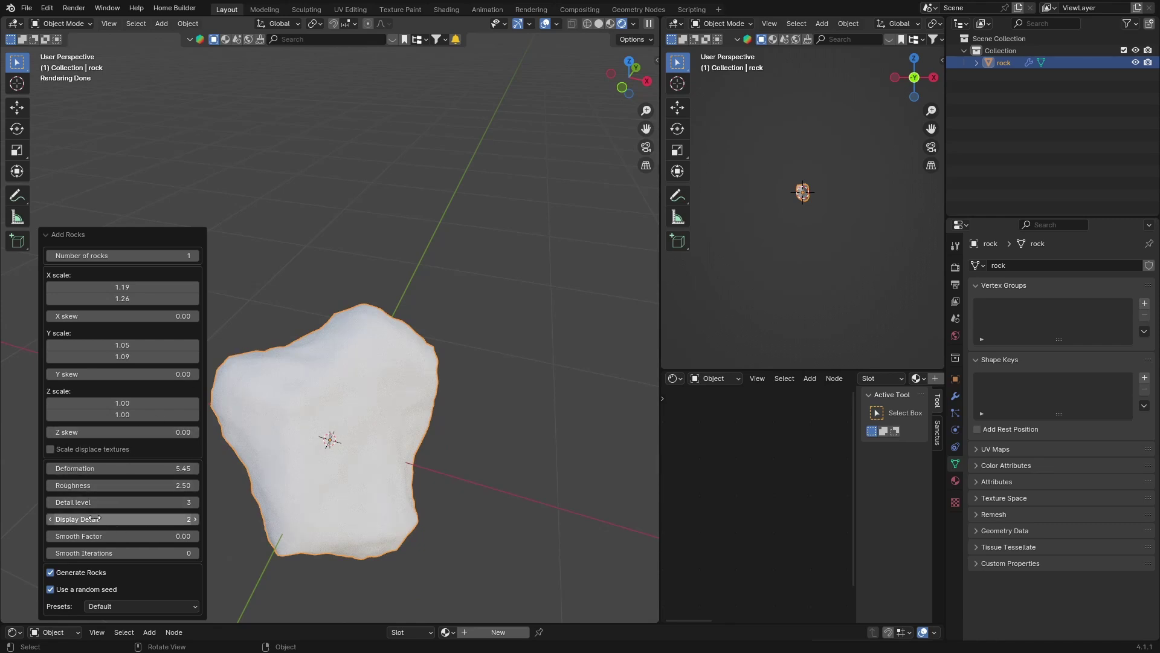
click(366, 409)
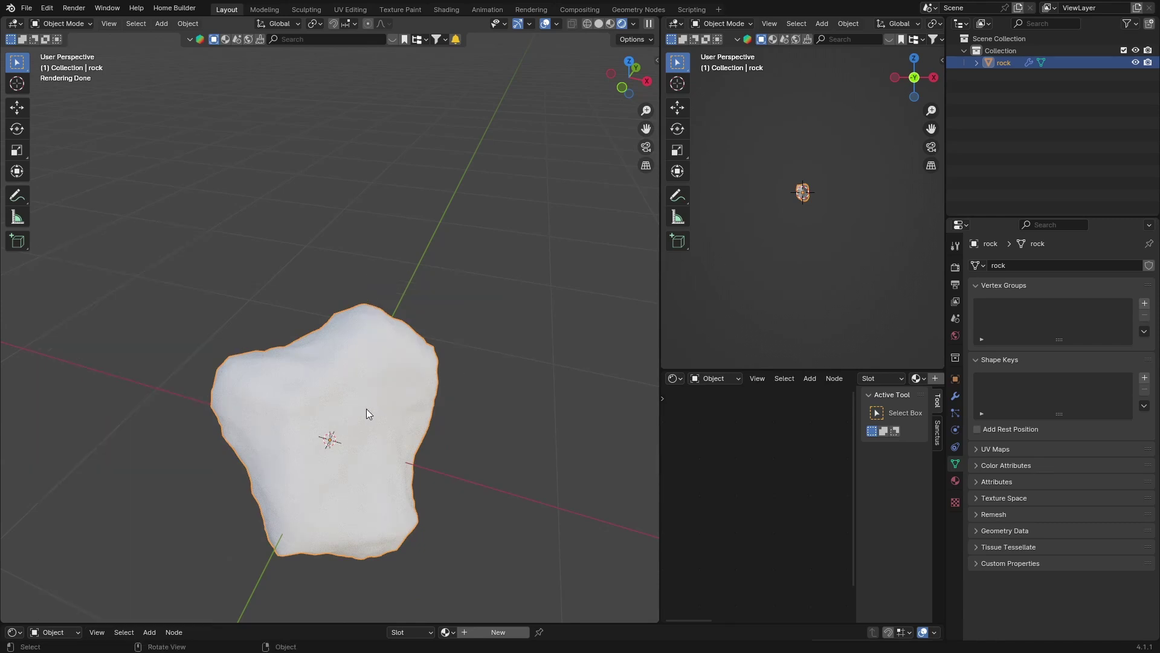
Apply the Grain Rock material from the Rocks category of Realtime Materials
click(260, 230)
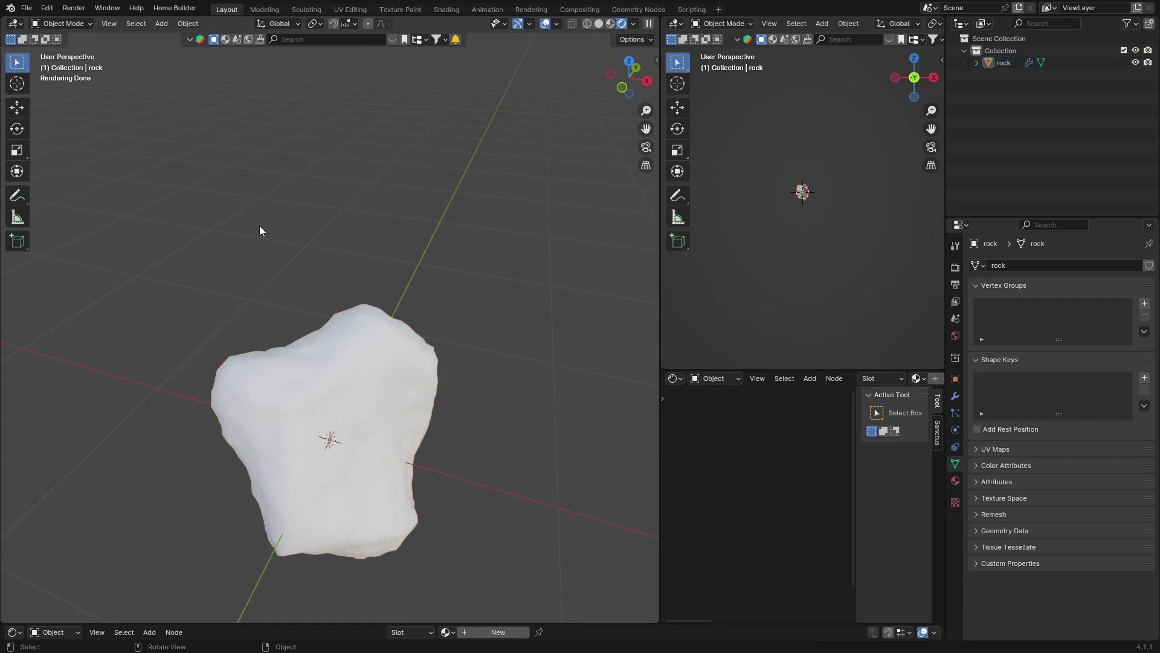
click(288, 389)
key(n)
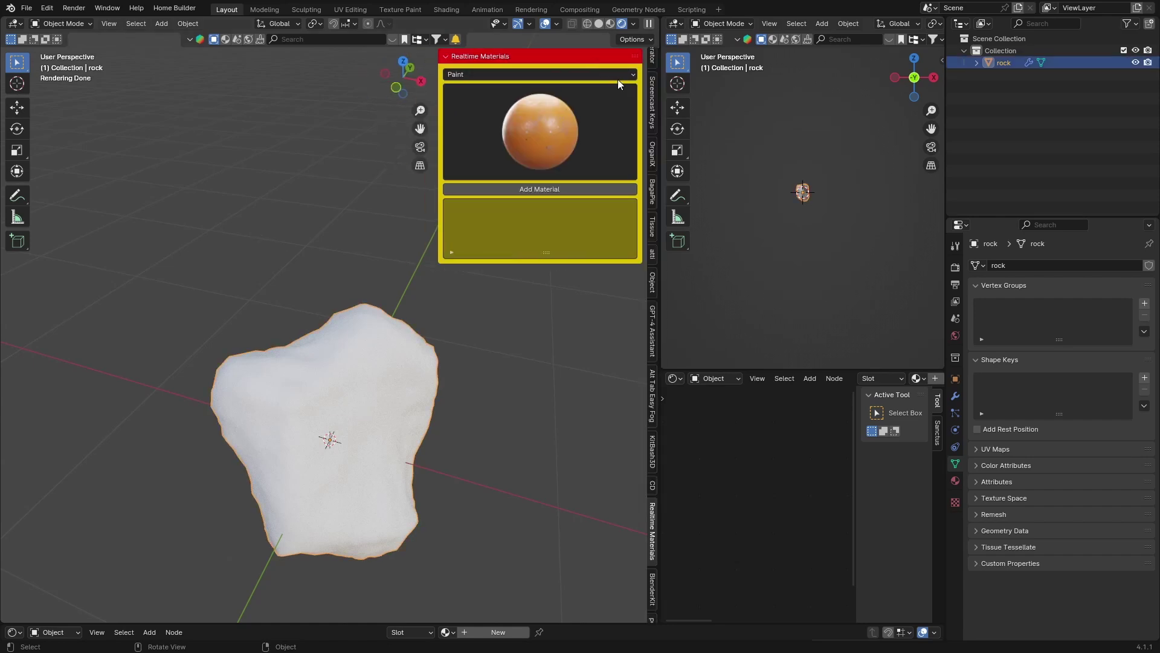
click(513, 74)
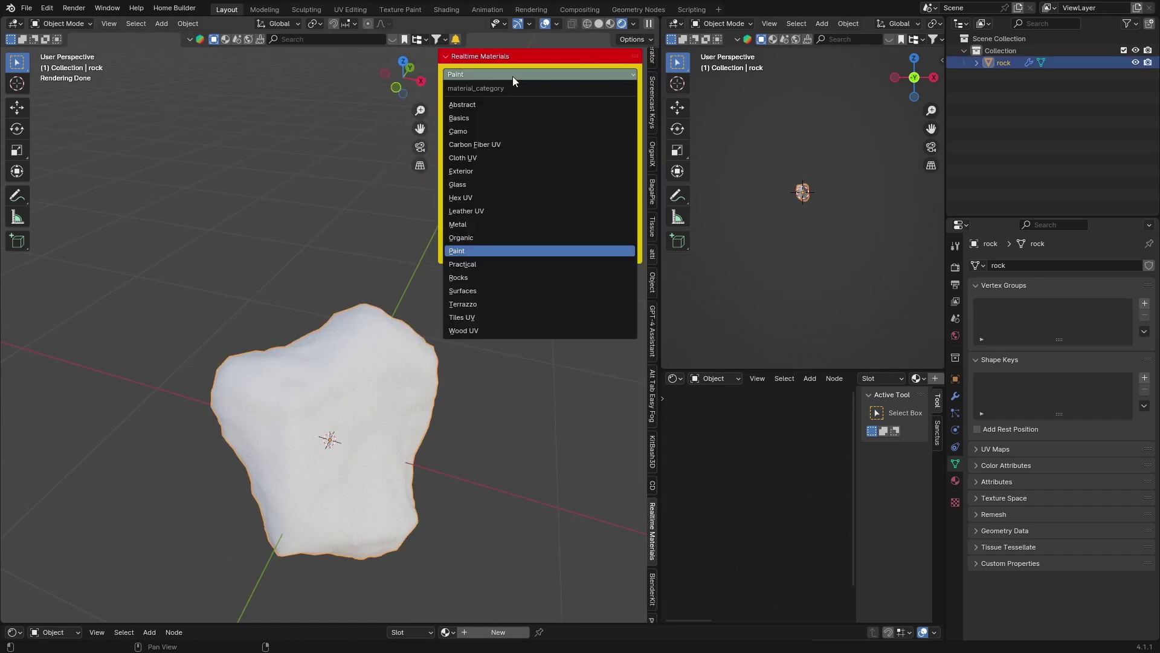
click(480, 278)
click(531, 143)
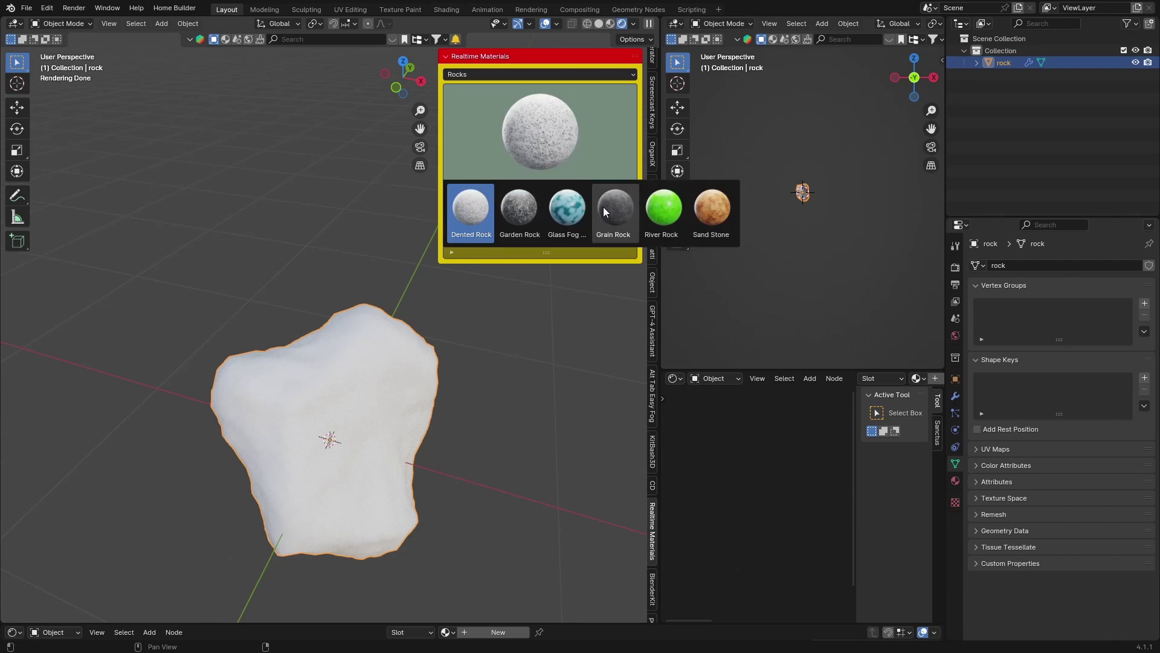
click(603, 207)
click(532, 189)
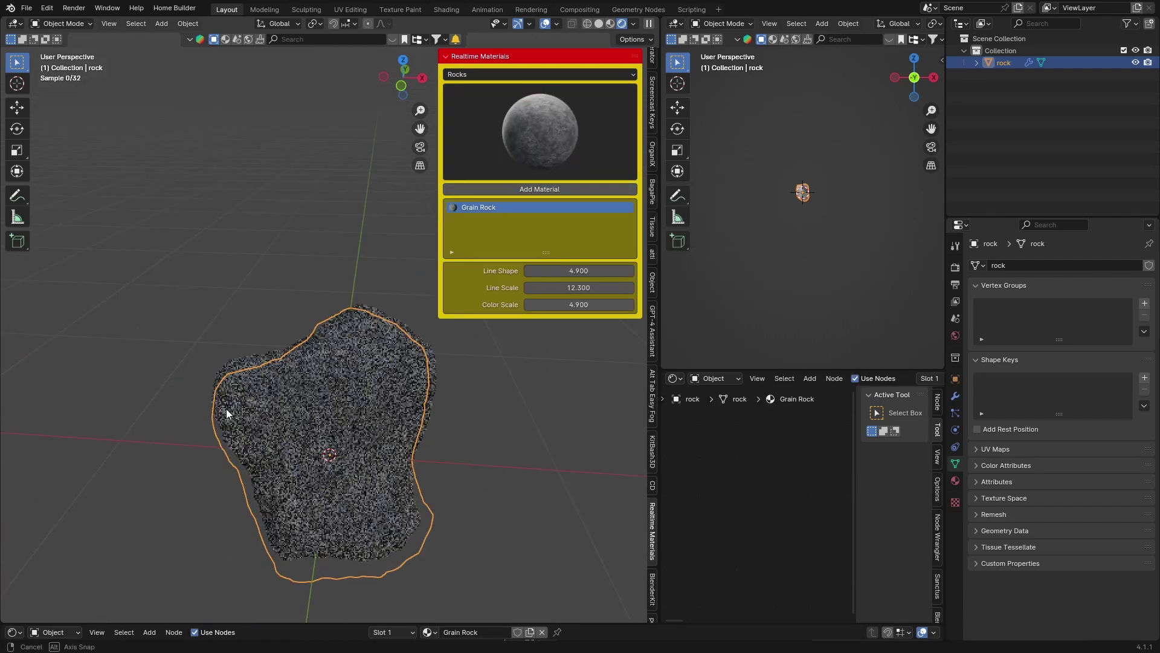
Inspect the textured rock from below, then delete it
middle_drag(226, 409, 288, 357)
middle_drag(376, 428, 354, 357)
key(Delete)
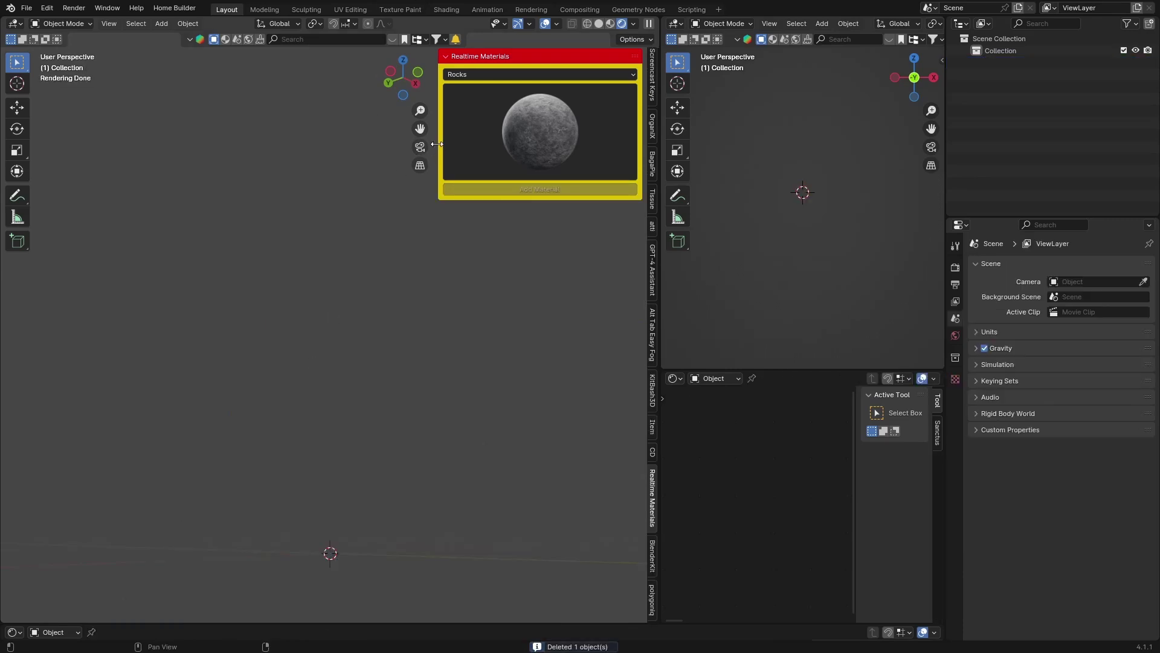
Hide the materials panel and add a Pipe Elbow joint mesh
drag(436, 145, 662, 170)
key(shift+a)
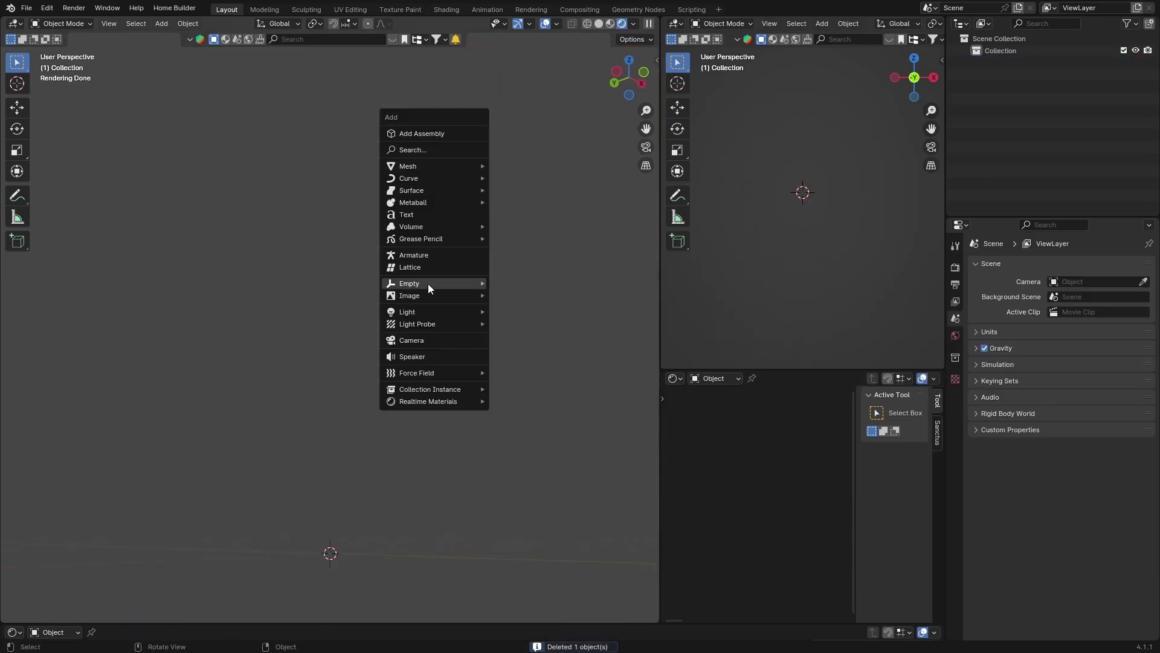
mouse_move(435, 167)
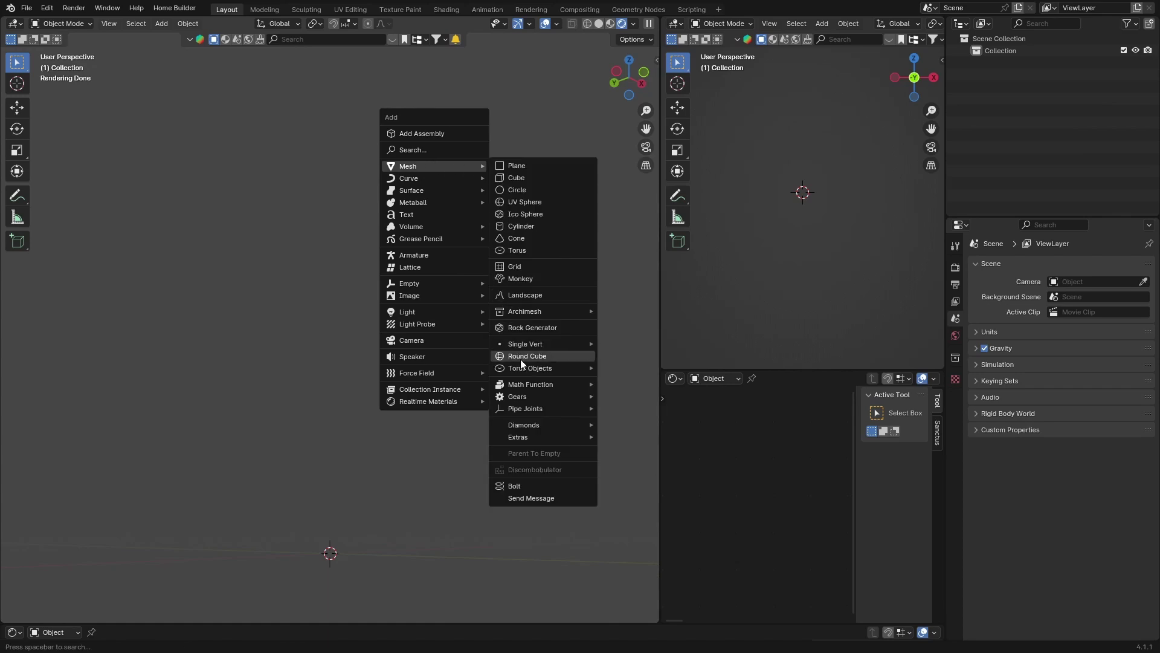
mouse_move(528, 408)
click(666, 409)
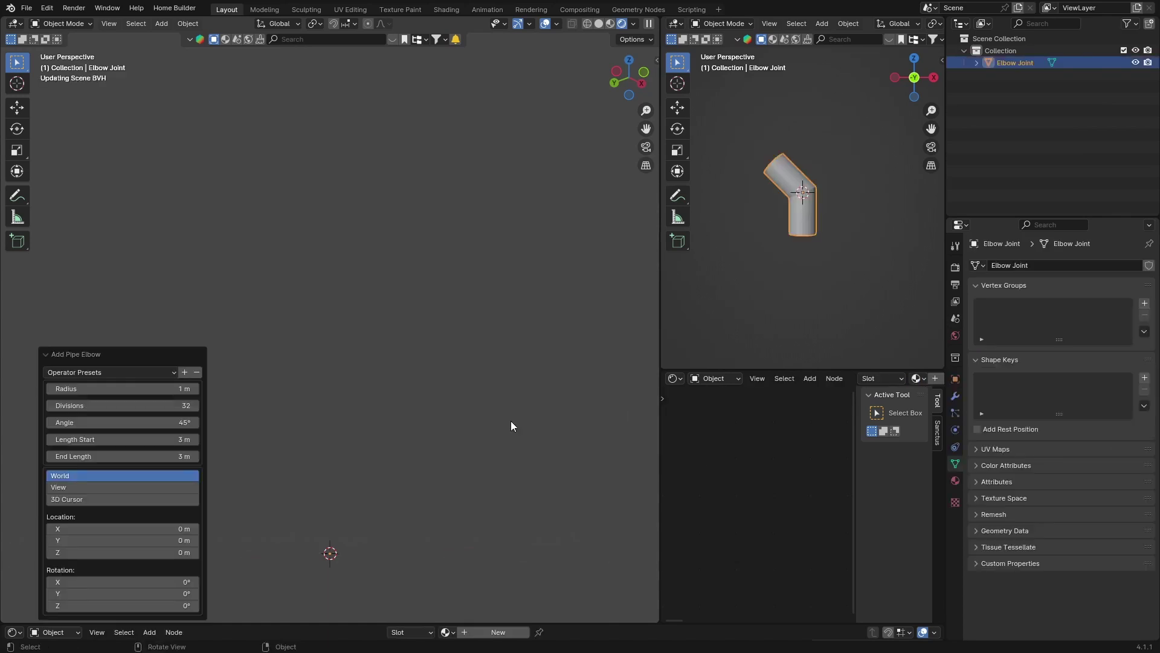
scroll(286, 400, down, 6)
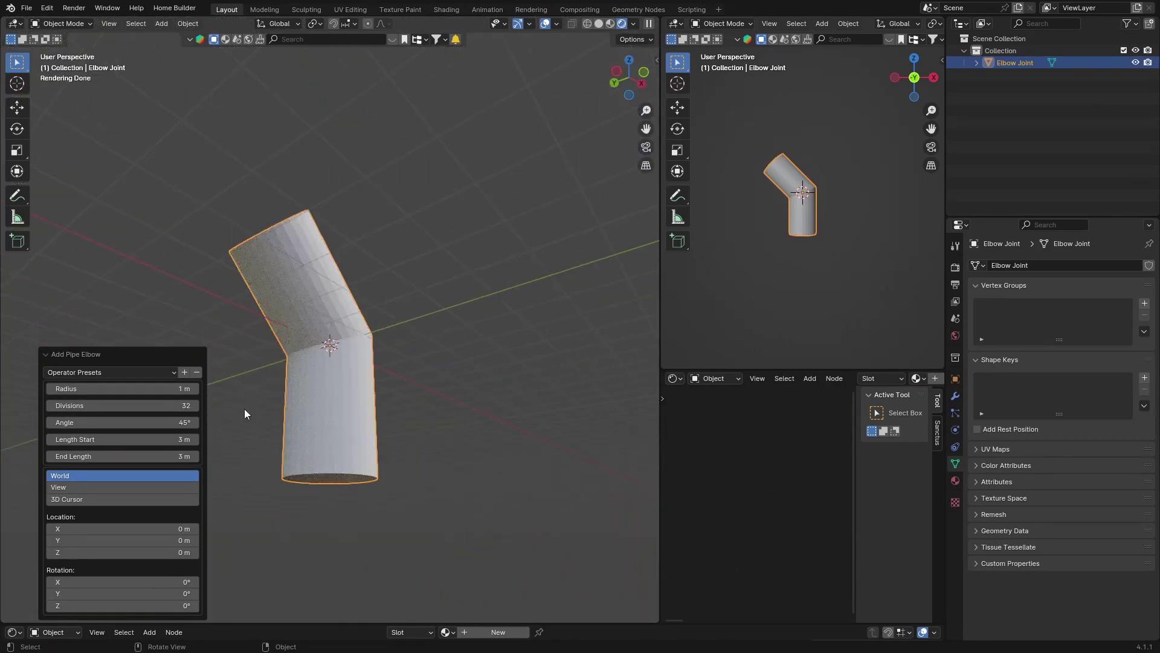
Give the elbow a 1.2 m radius, 29 divisions, a wider angle, and longer ends (6.9 m end)
mouse_move(121, 388)
mouse_down()
mouse_move(139, 389)
mouse_move(129, 375)
mouse_up()
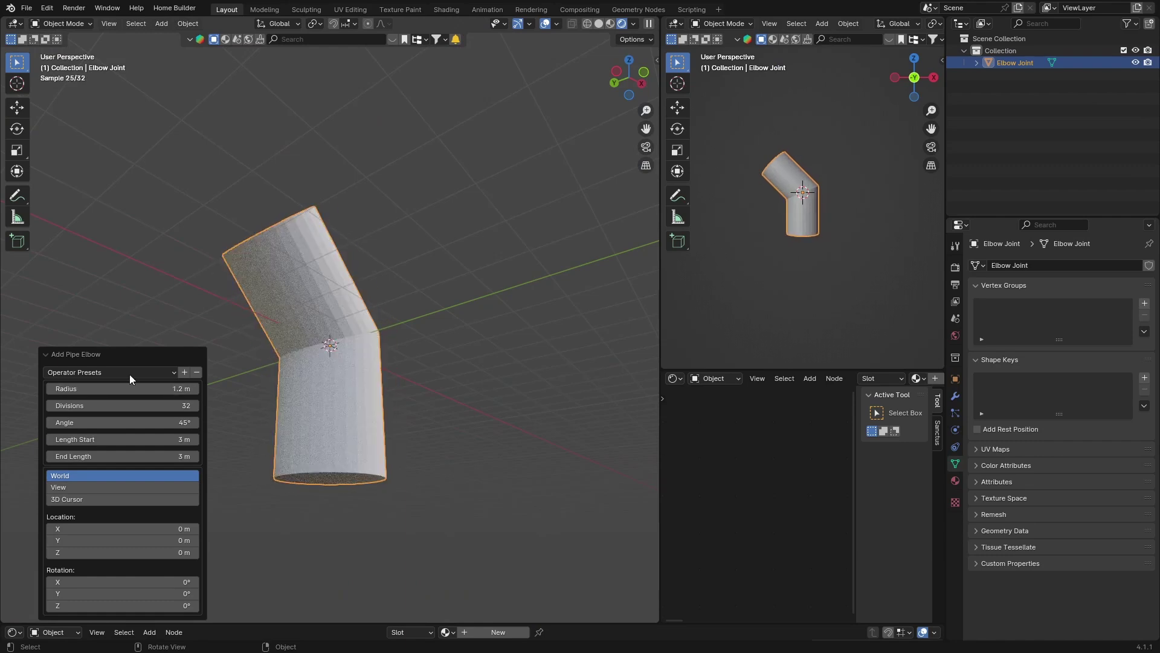
middle_drag(387, 338, 407, 415)
drag(117, 404, 133, 422)
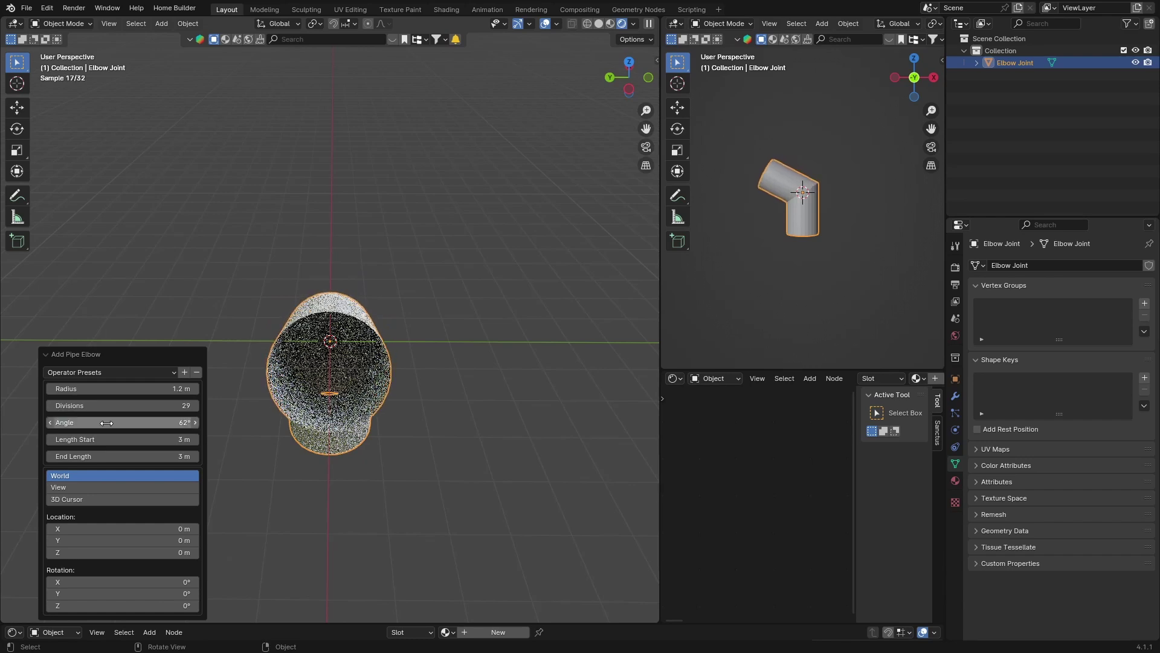
drag(121, 528, 139, 528)
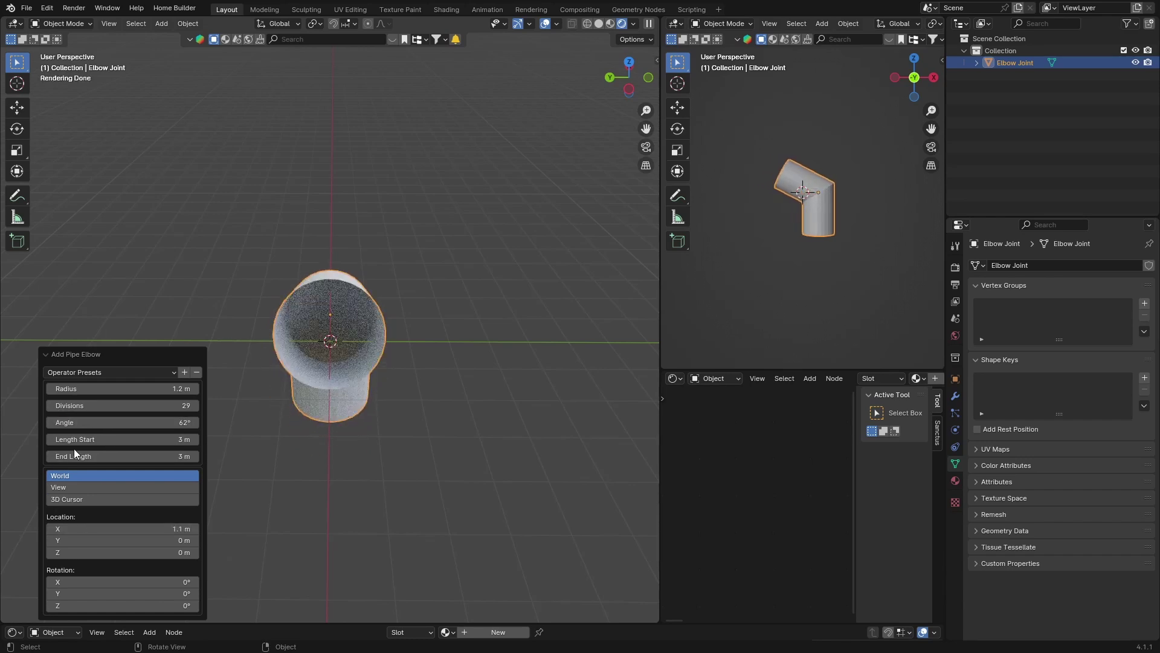
drag(75, 439, 194, 456)
middle_drag(392, 360, 235, 339)
click(234, 339)
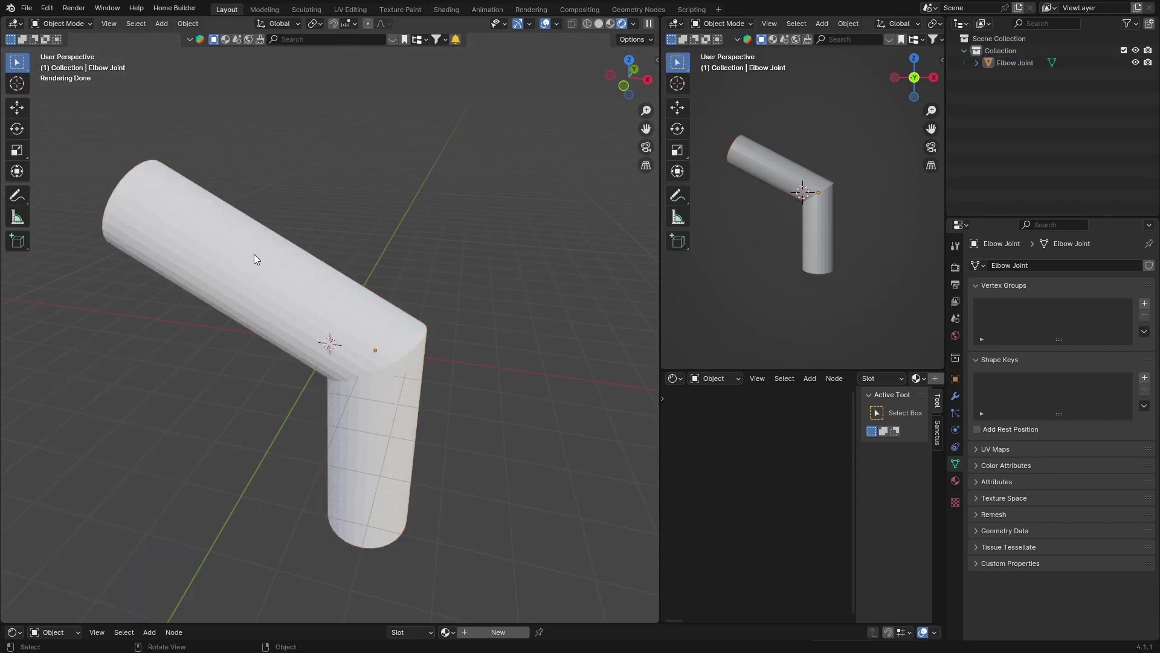
Delete the pipe elbow and add a gear mesh
click(254, 258)
key(Delete)
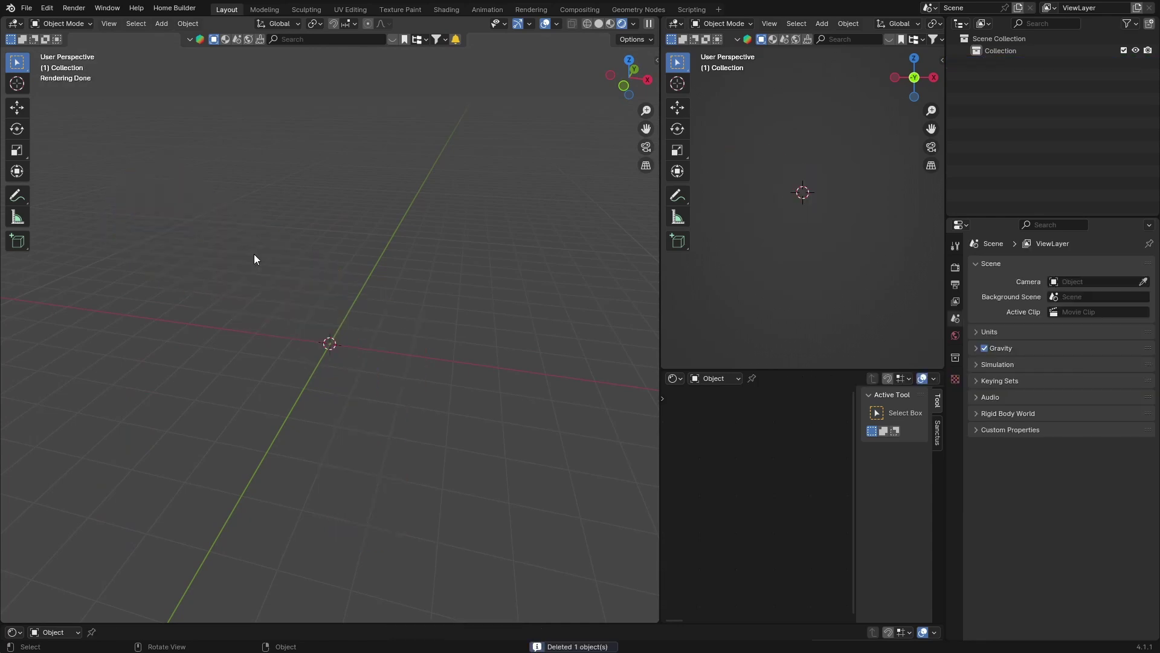
key(shift+a)
mouse_move(209, 253)
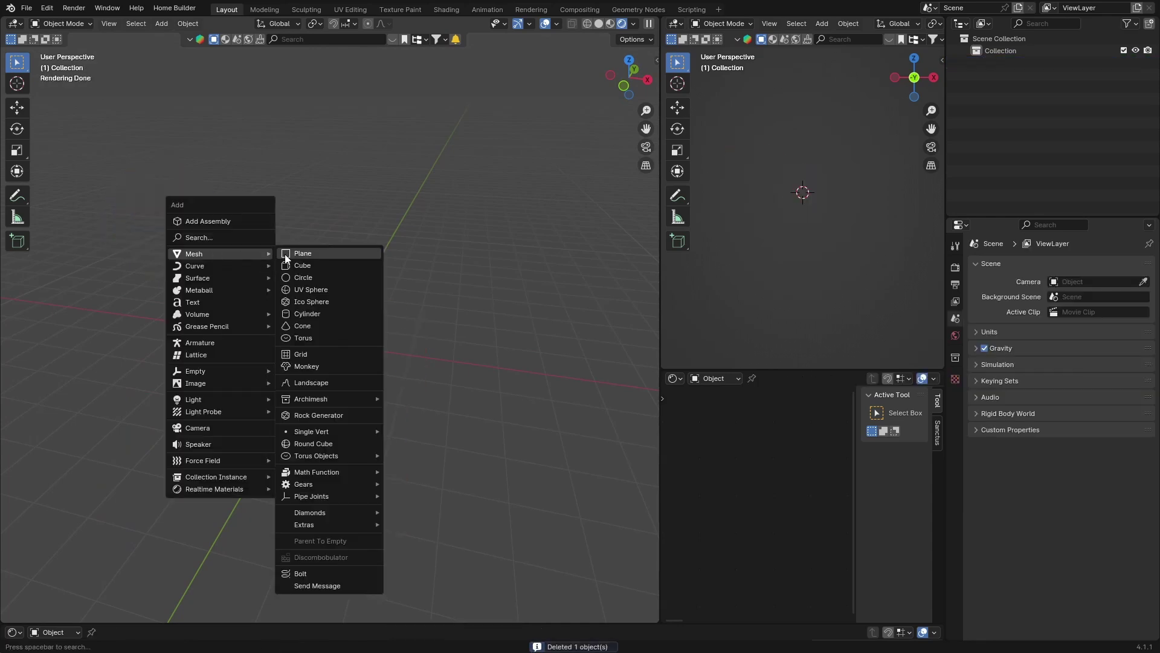
mouse_move(322, 488)
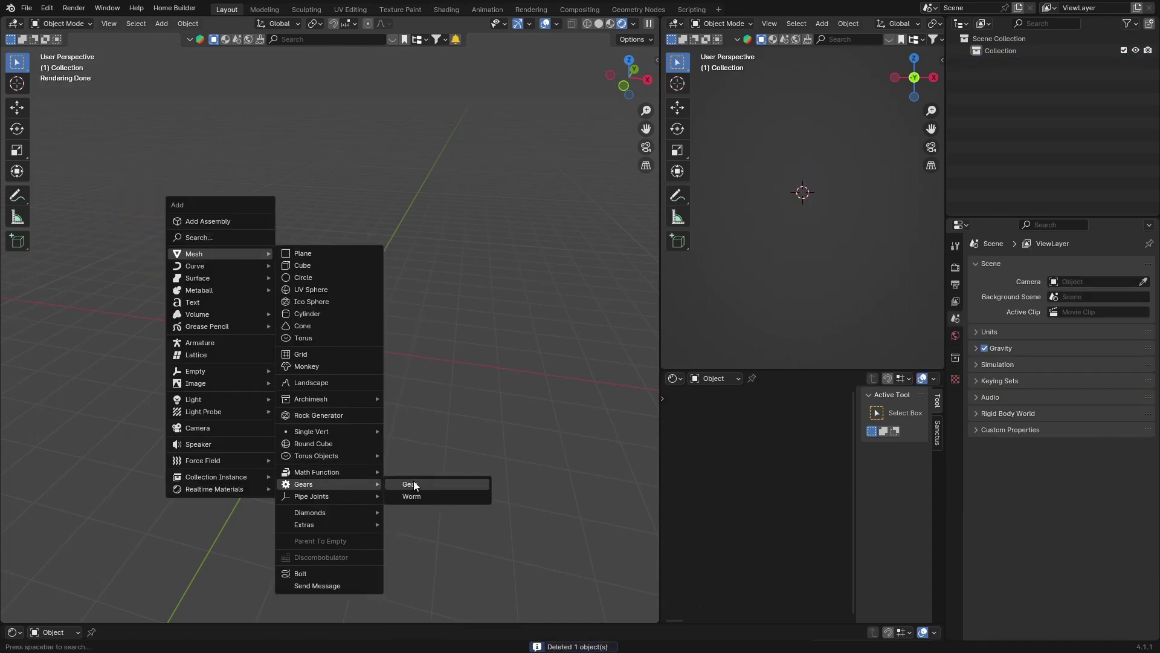
click(459, 484)
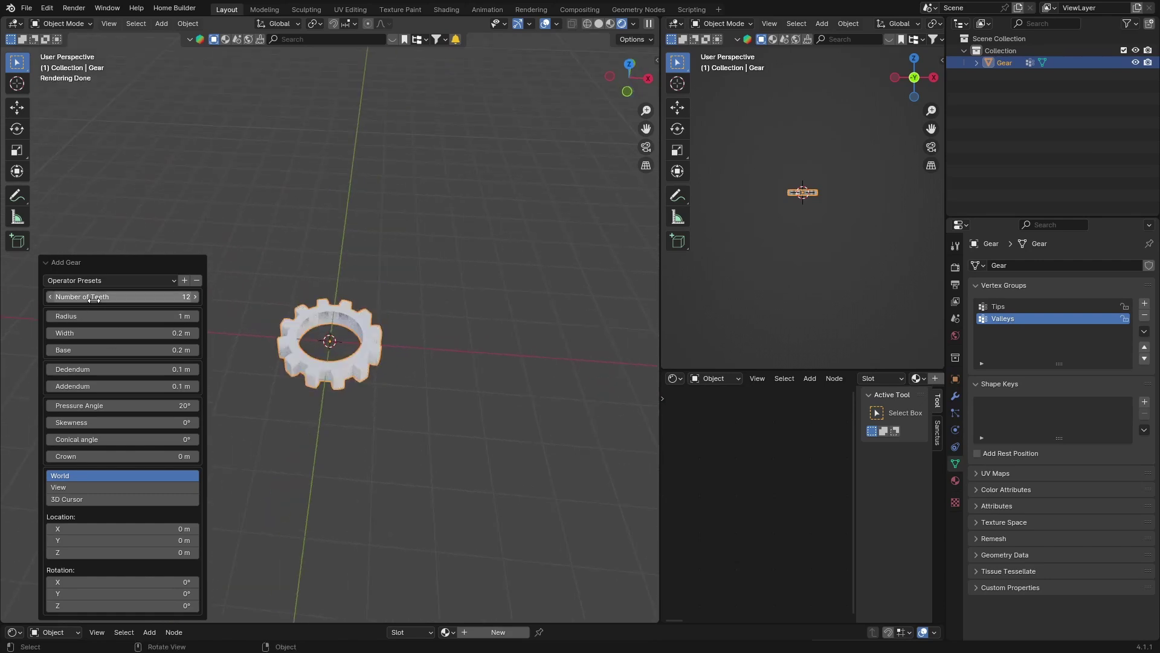
Give the gear 51 teeth, a 0.55 m base and 0.45 m width, then inspect it from above
drag(92, 297, 198, 297)
drag(192, 349, 226, 350)
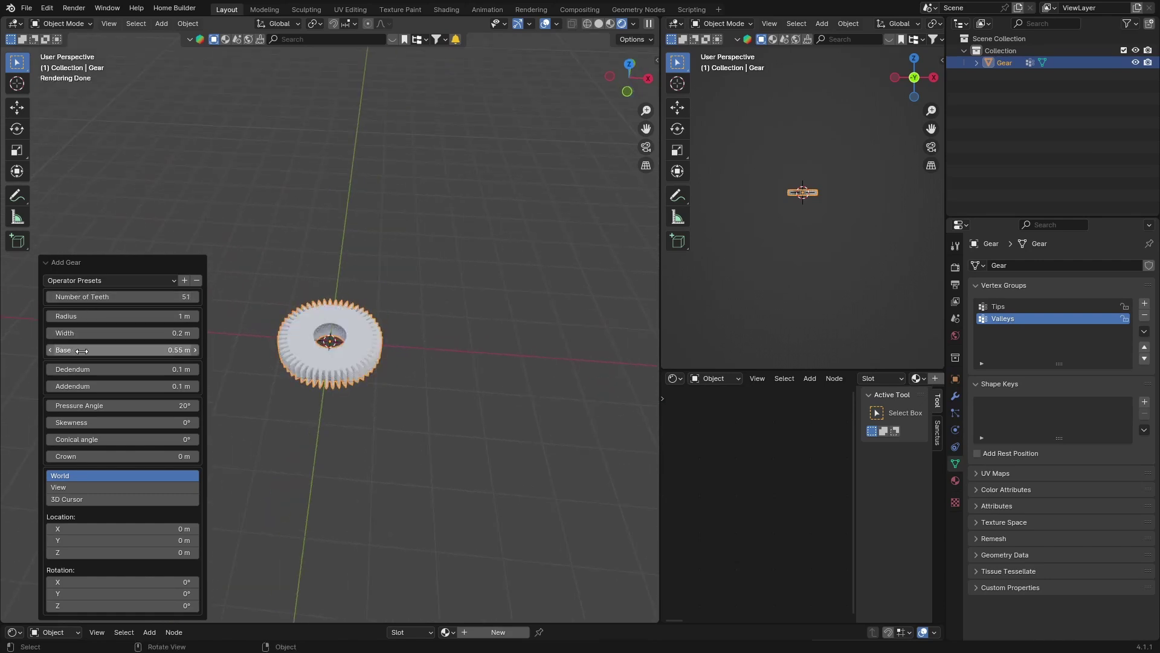
drag(121, 333, 245, 320)
click(459, 211)
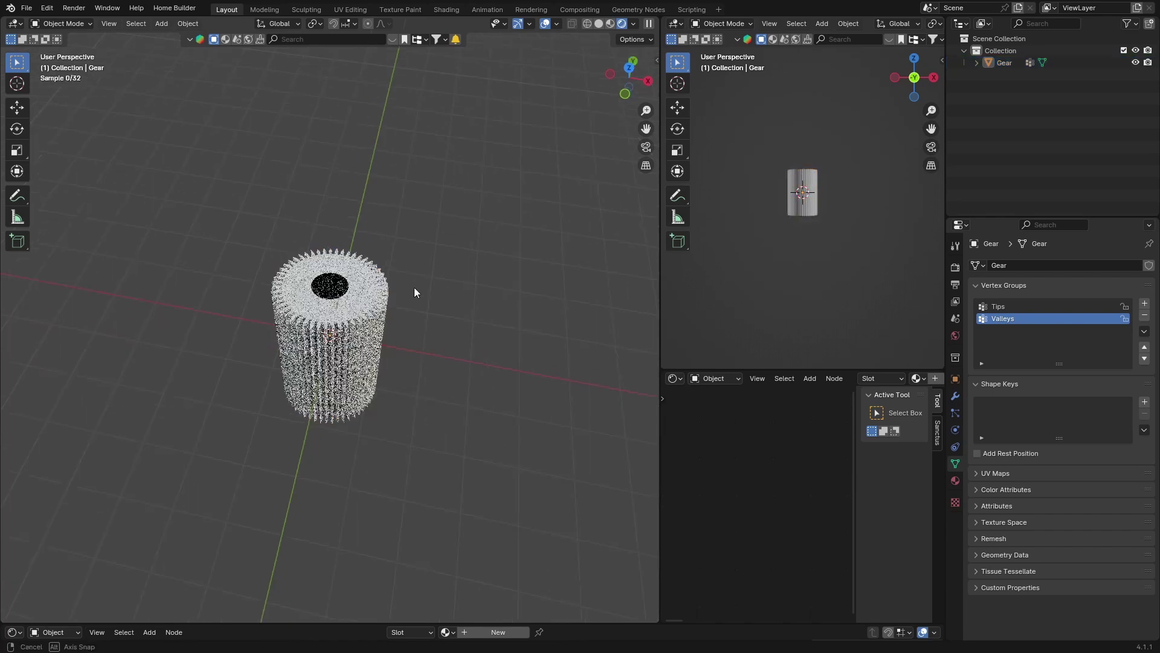
middle_drag(415, 289, 304, 164)
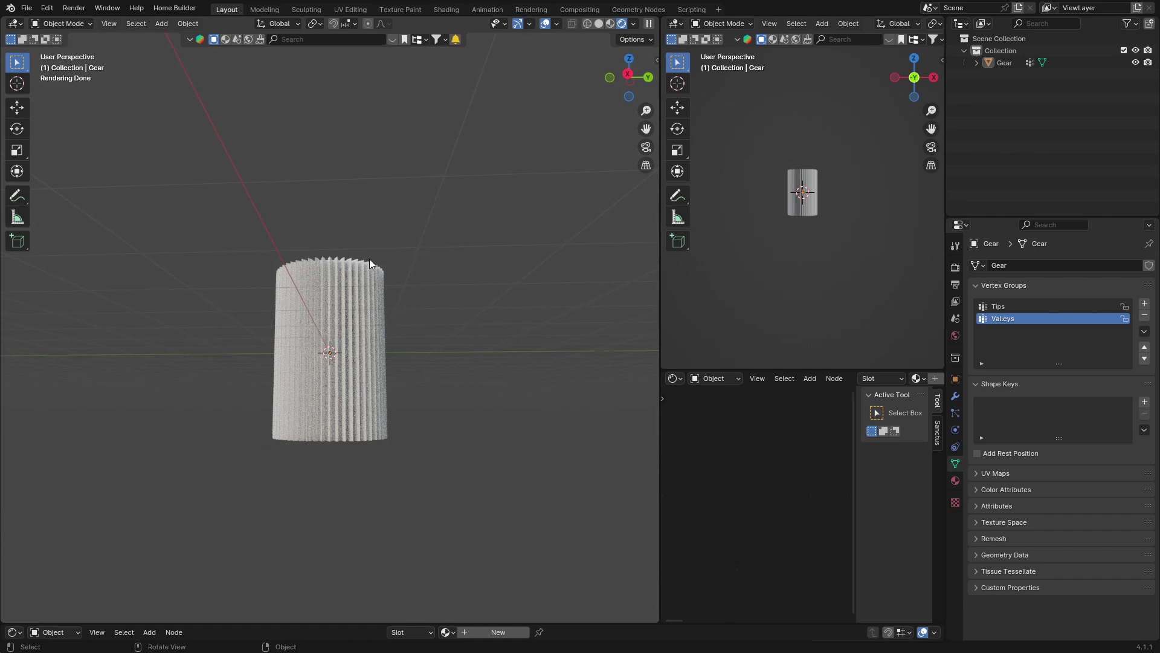
click(340, 297)
key(Delete)
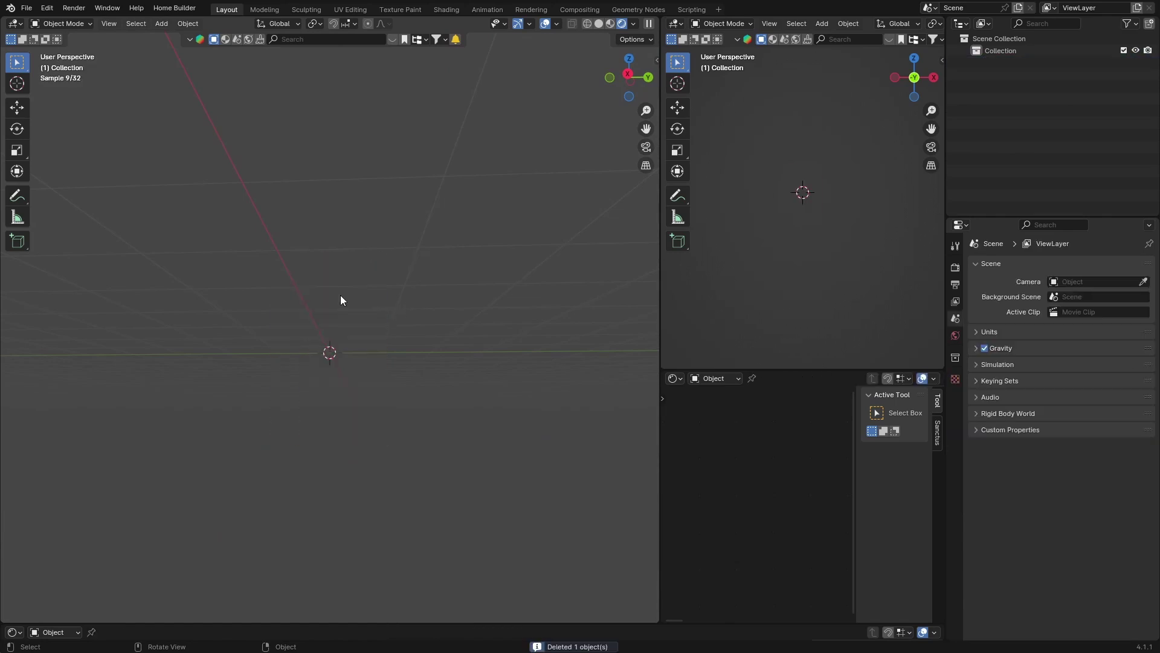
middle_drag(332, 301, 325, 356)
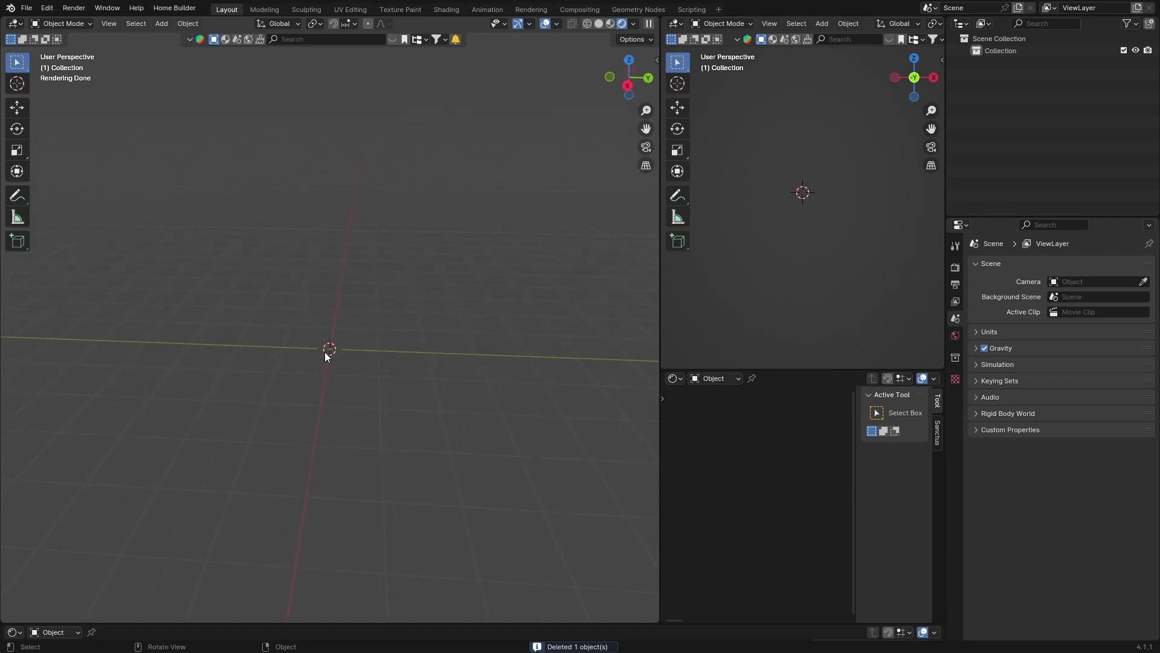